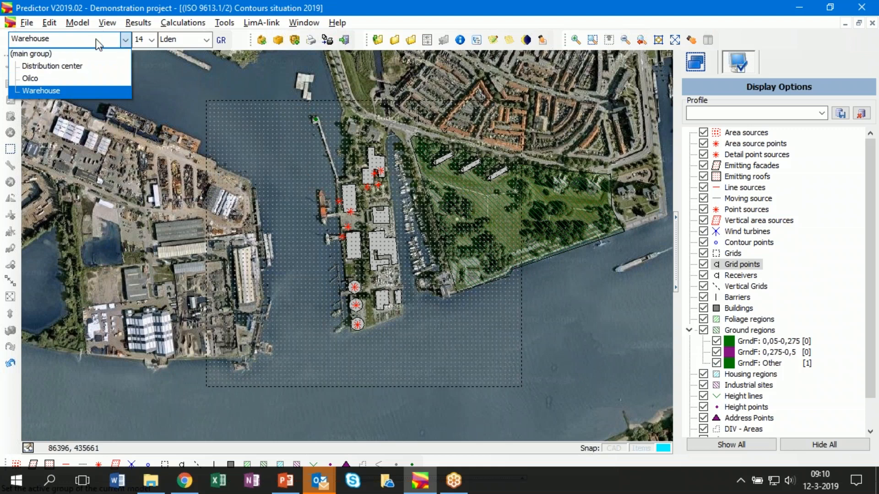
# - Activate the Distribution center, Oilco and Warehouse groups in turn to highlight each group's sources on the map
pyautogui.click(92, 65)
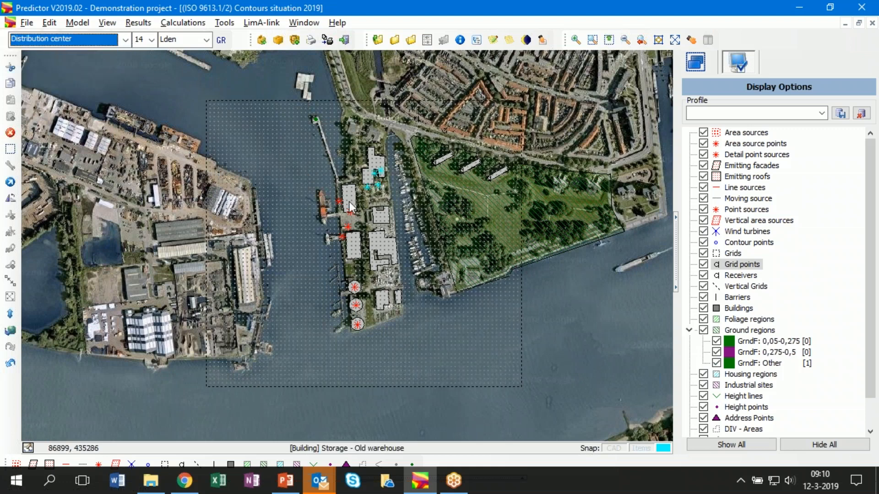
pyautogui.click(125, 40)
pyautogui.click(106, 79)
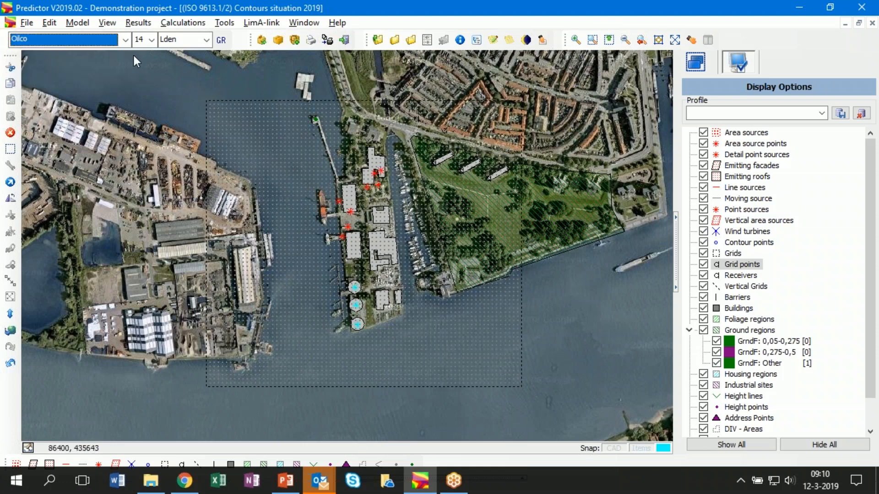
pyautogui.click(126, 44)
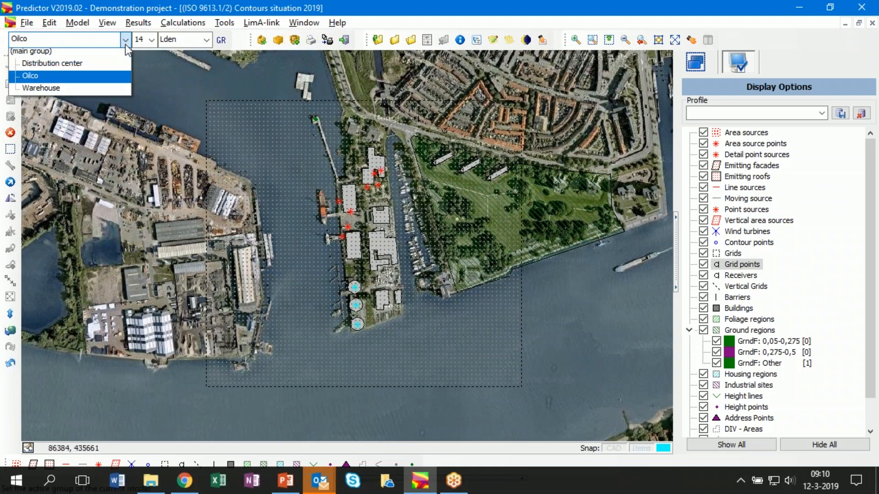
pyautogui.click(111, 89)
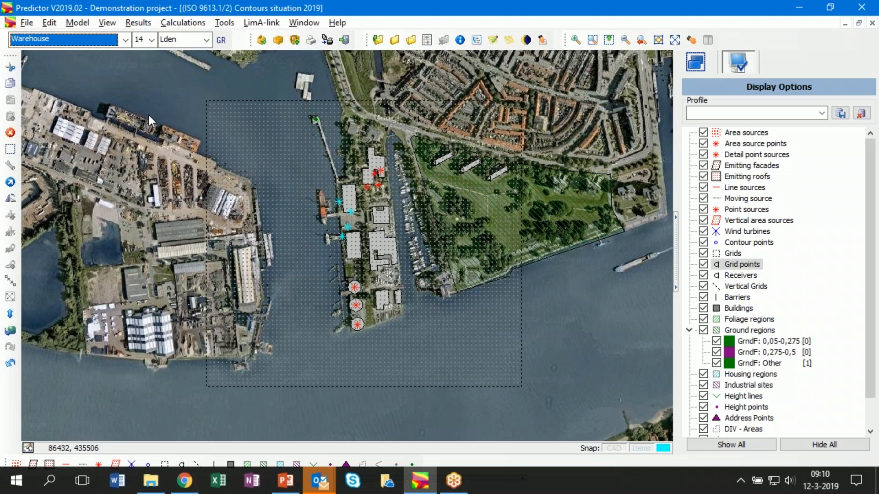
# - Review the items of the main group and the Distribution center group in the Group Manager, and close it
pyautogui.click(78, 23)
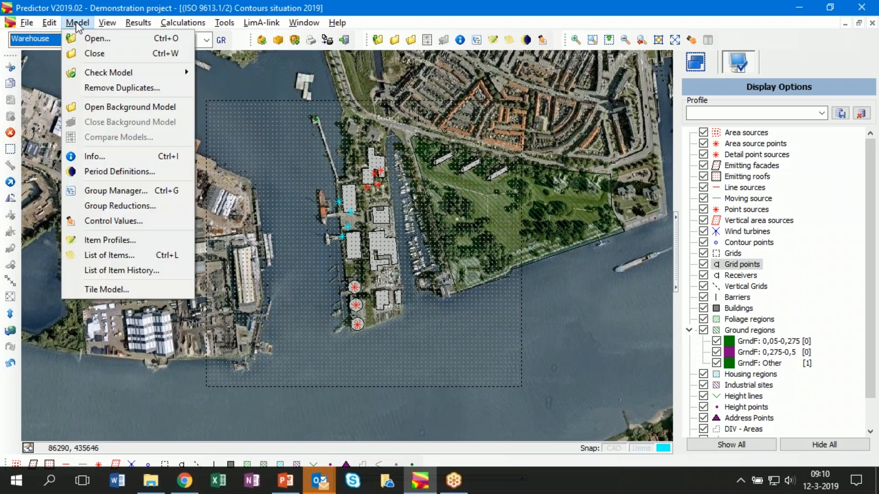
pyautogui.click(127, 189)
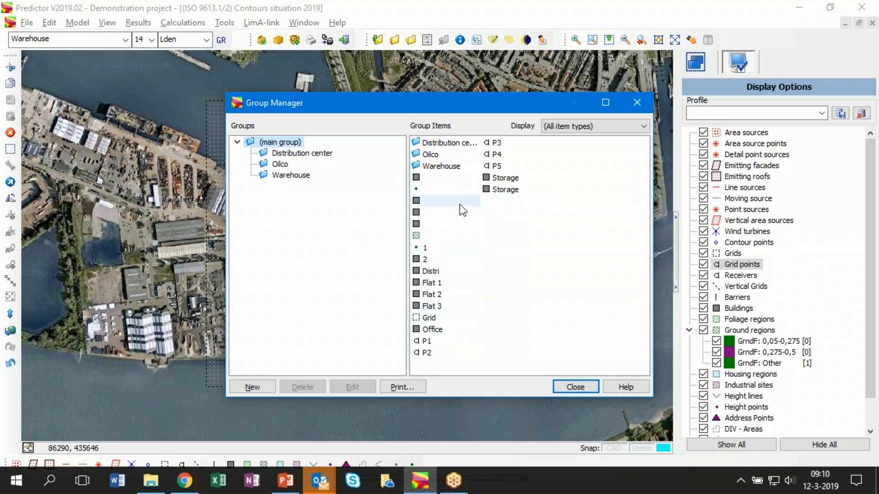
pyautogui.click(307, 157)
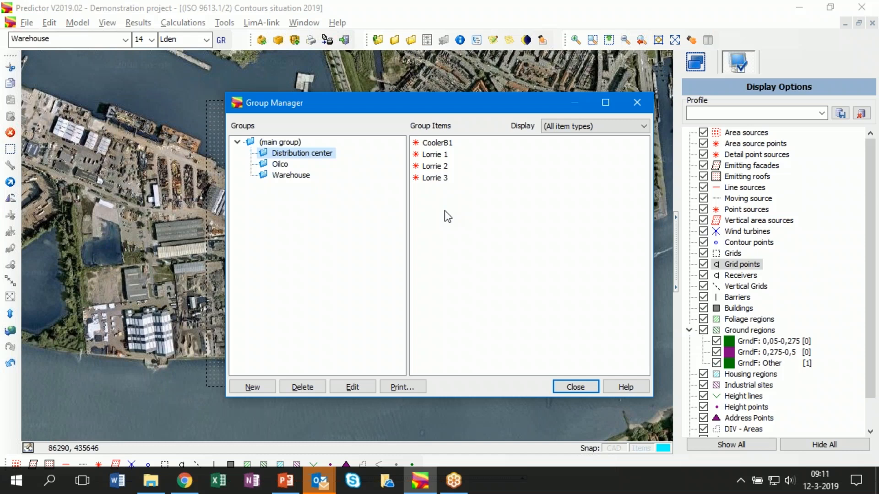
pyautogui.click(293, 143)
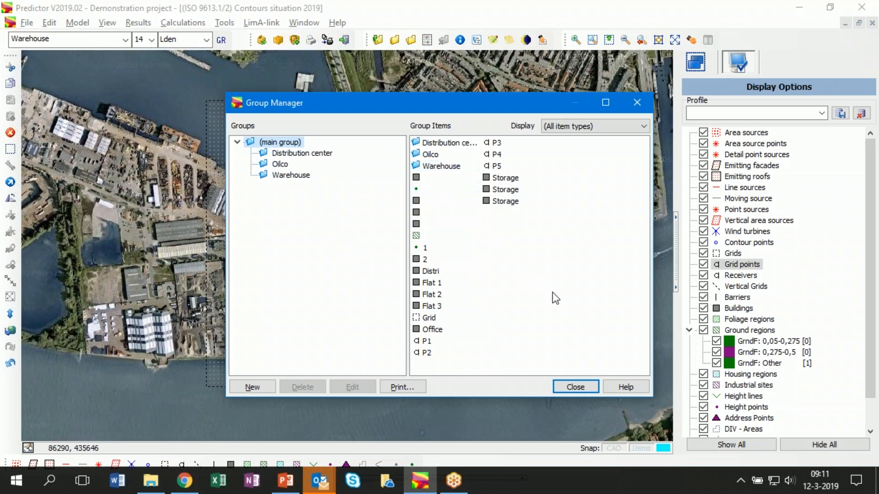
pyautogui.click(312, 154)
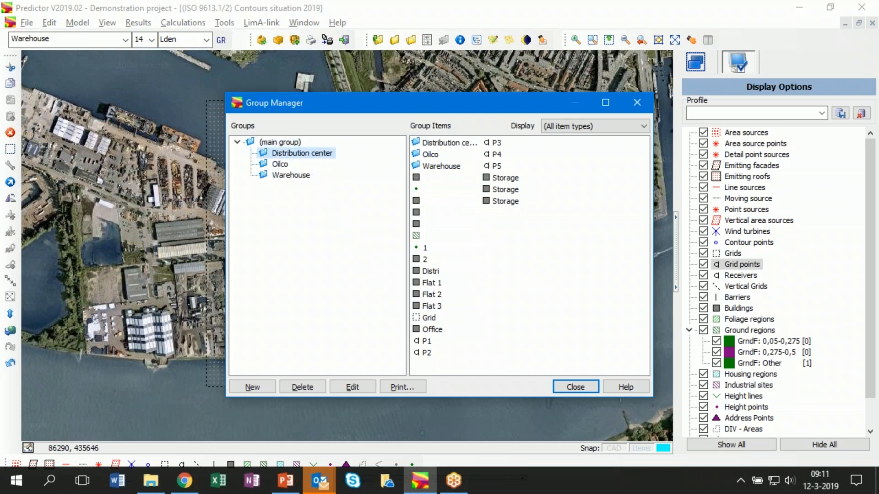
pyautogui.click(286, 143)
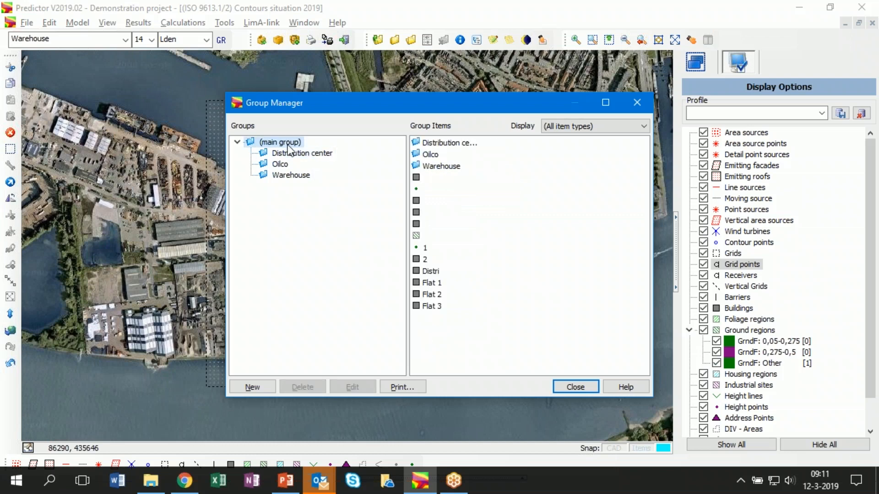
pyautogui.click(588, 387)
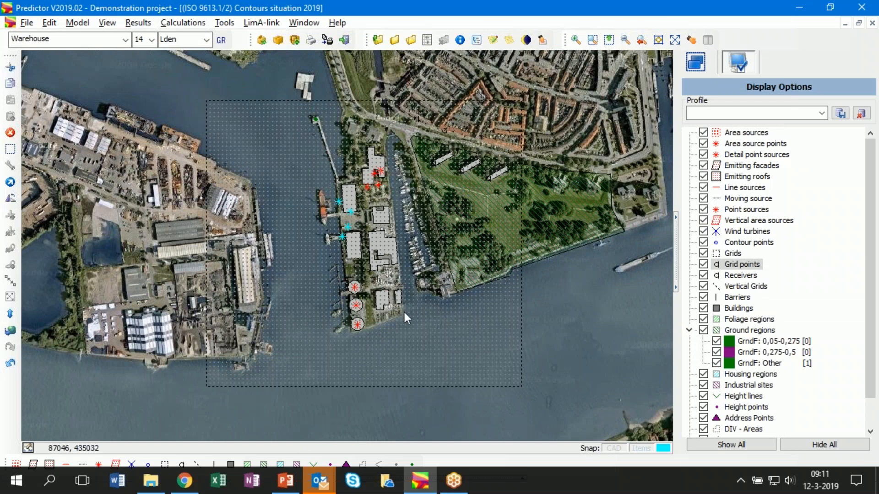
# - Hide the schiedam.jpg background map in the model view
pyautogui.scroll(4, 400, 302)
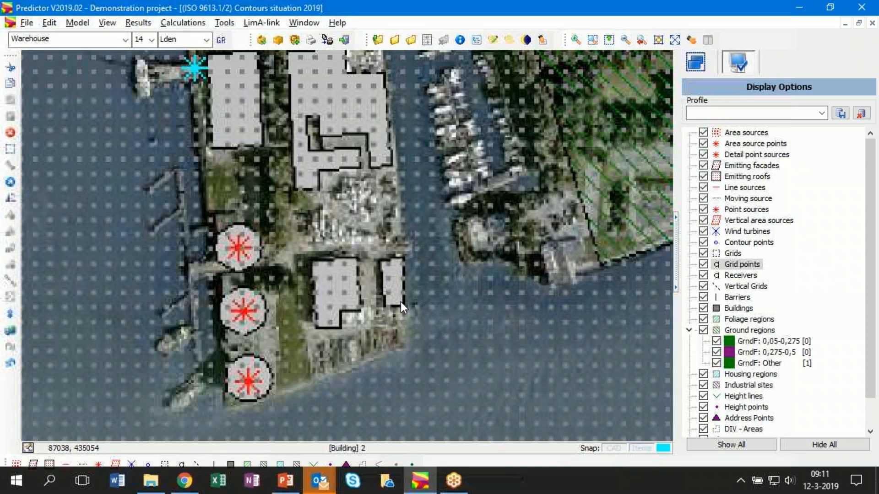
pyautogui.scroll(1, 400, 302)
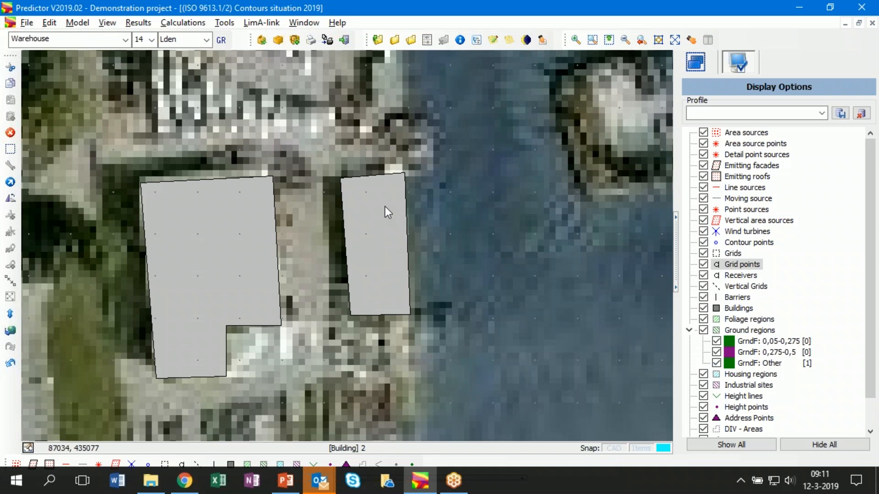
pyautogui.click(107, 22)
pyautogui.click(160, 117)
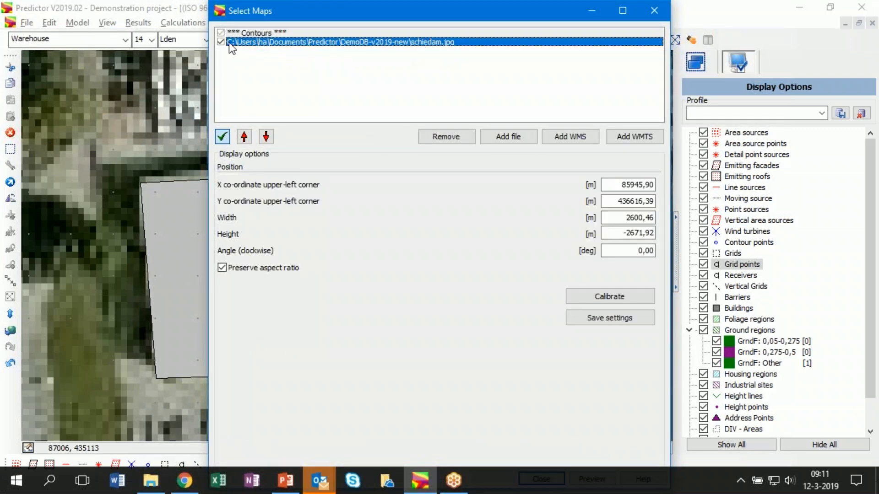
pyautogui.click(221, 42)
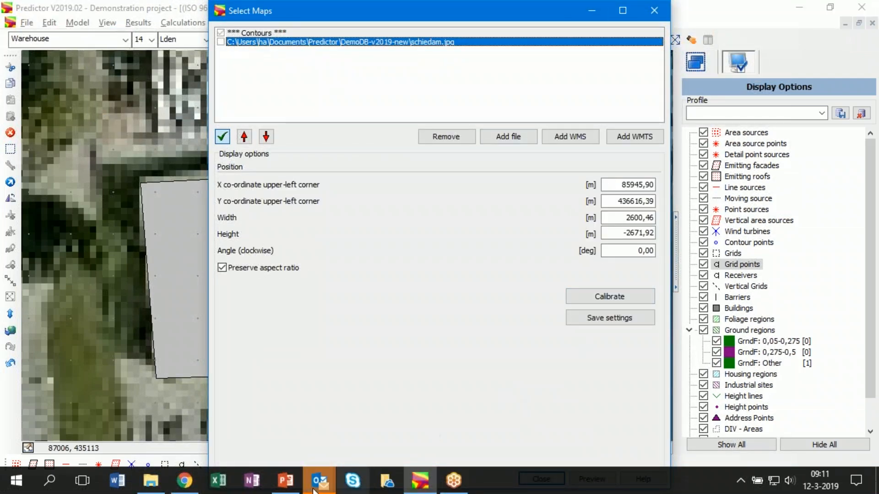
pyautogui.moveTo(323, 483)
pyautogui.click(441, 373)
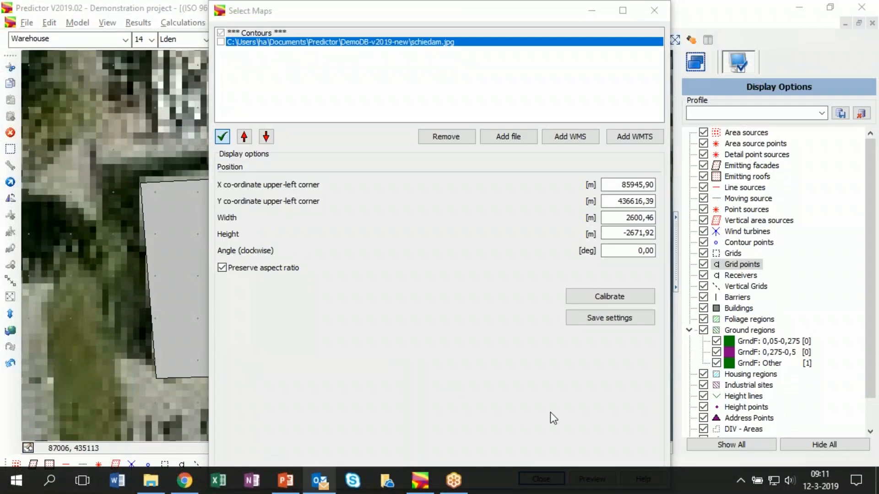
pyautogui.click(541, 479)
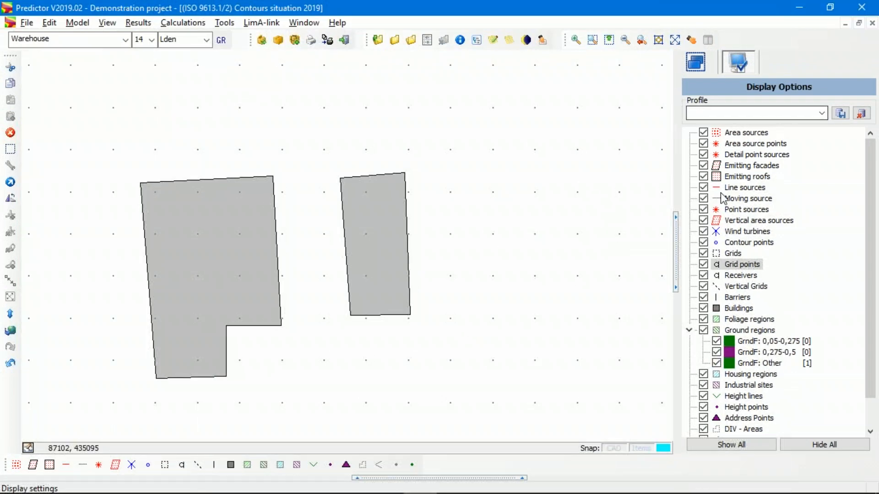
# - Turn off the display of grid points and clear the highlighted source selection
pyautogui.click(704, 264)
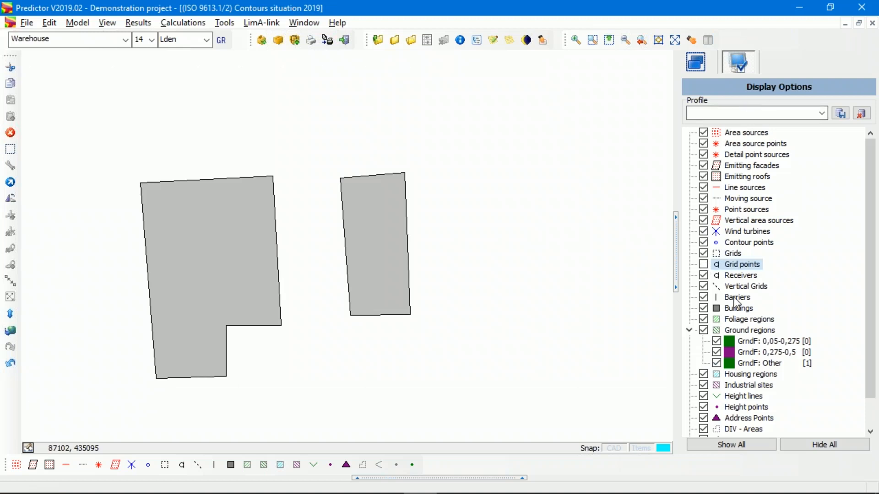
pyautogui.scroll(-3, 443, 296)
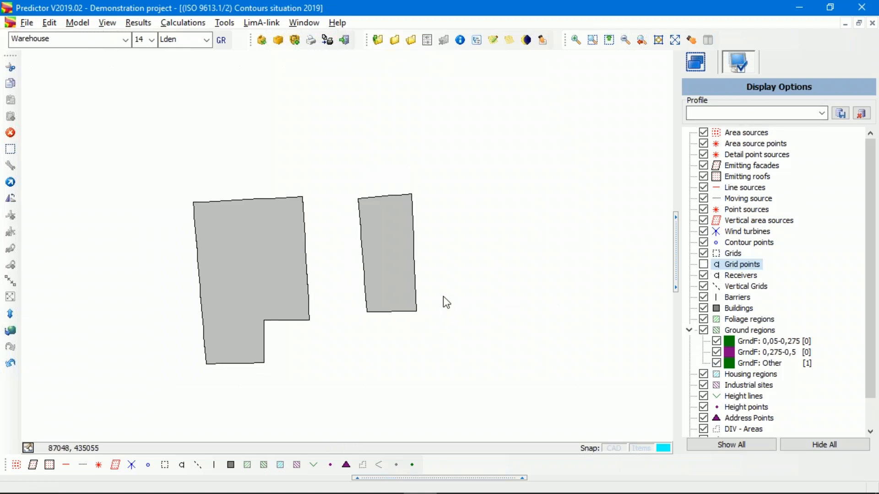
pyautogui.scroll(-5, 443, 296)
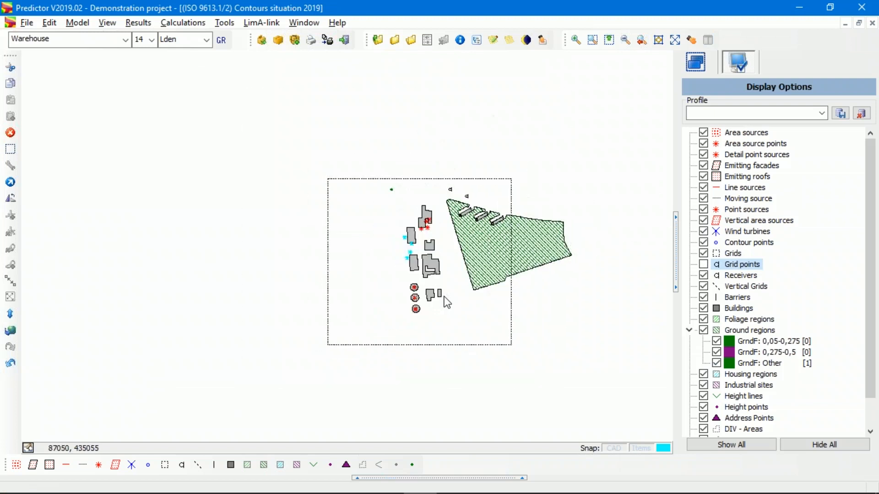
pyautogui.click(581, 328)
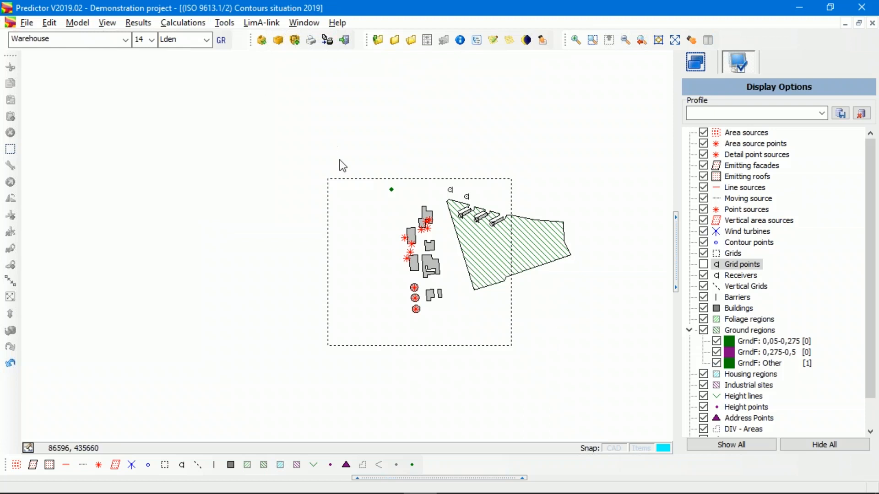
# - Check the coordinates and height of the small rectangular building east of the L-shaped one, and leave its properties without changes
pyautogui.scroll(5, 438, 298)
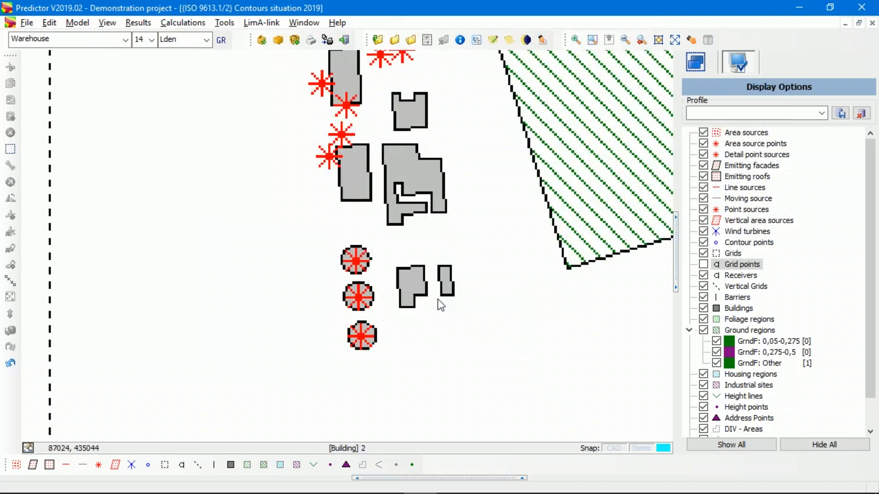
pyautogui.scroll(5, 437, 299)
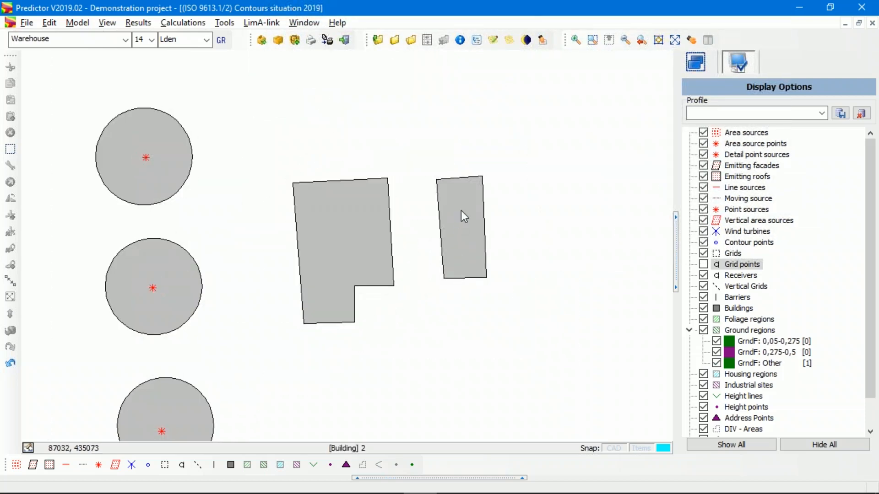
pyautogui.moveTo(463, 212); pyautogui.dragTo(419, 213)
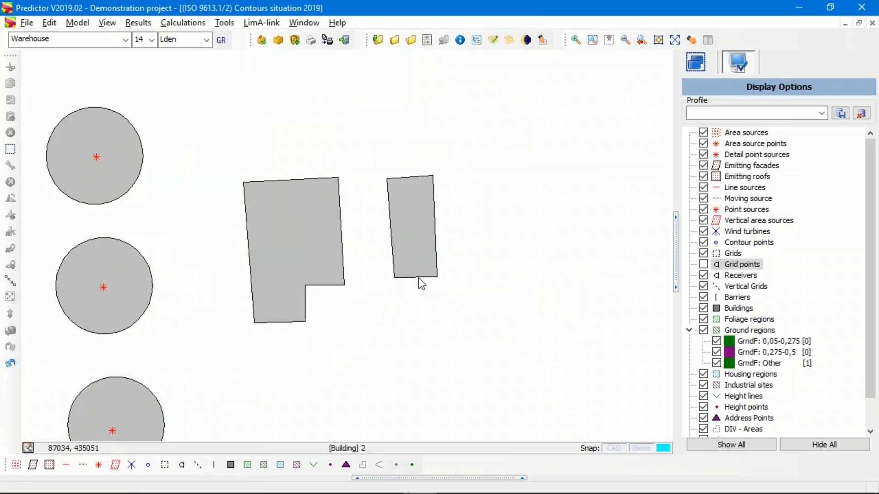
pyautogui.click(419, 274)
pyautogui.doubleClick(418, 266)
pyautogui.click(360, 182)
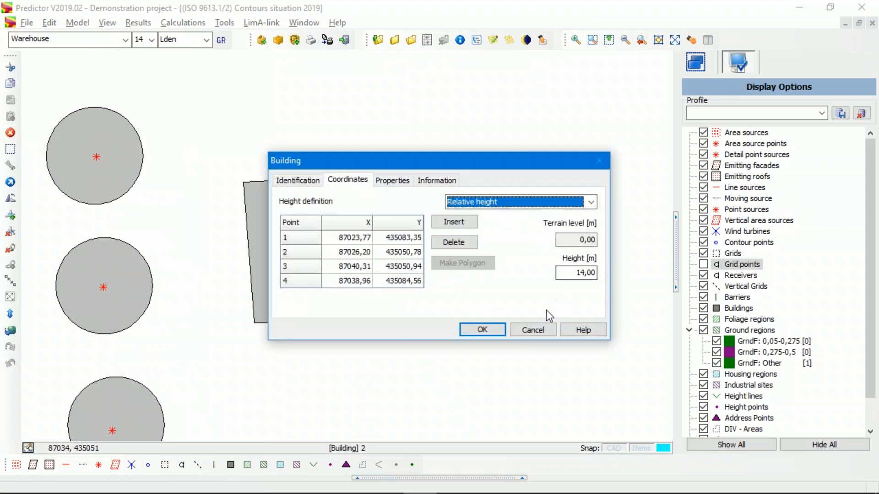
pyautogui.click(537, 333)
pyautogui.click(459, 264)
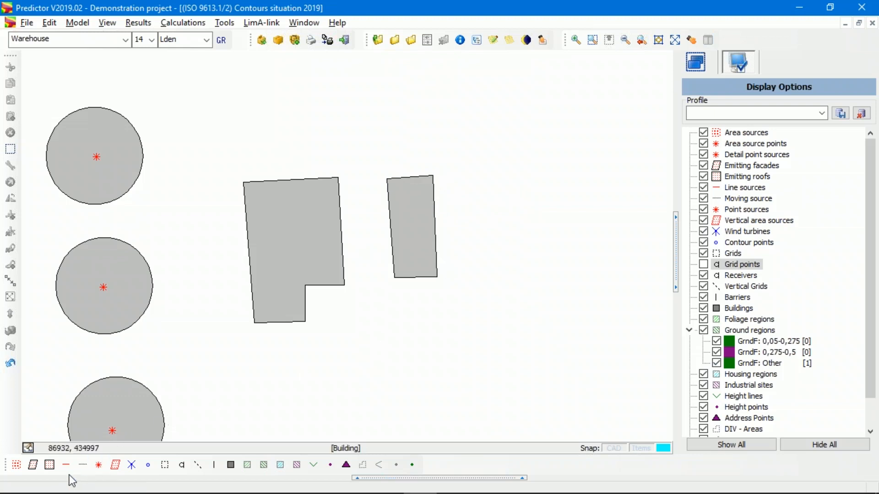
# - Draw an emitting facade about 31 m long along the small building's east wall, snapping to all item types at 0,10 m distance
pyautogui.click(34, 463)
pyautogui.click(33, 465)
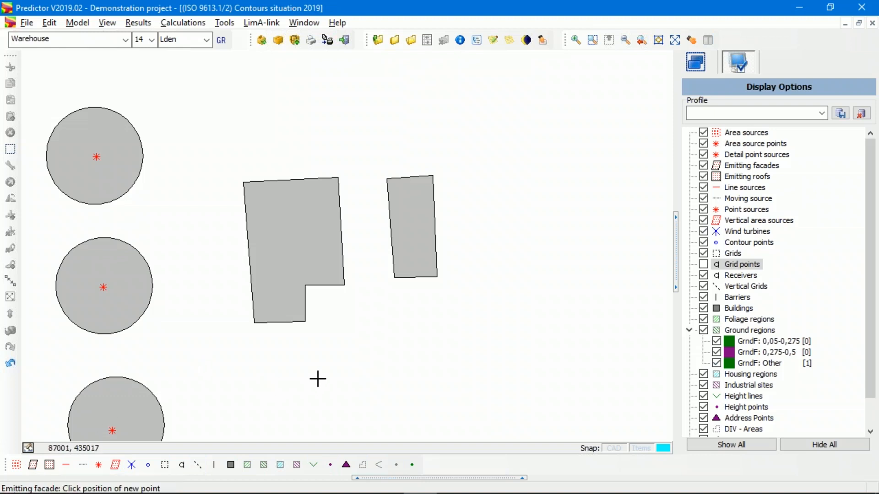
pyautogui.click(643, 449)
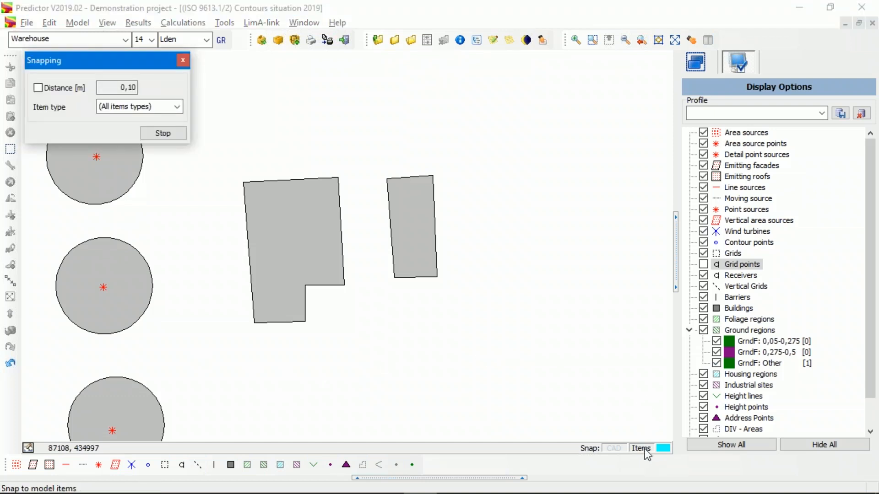
pyautogui.click(37, 89)
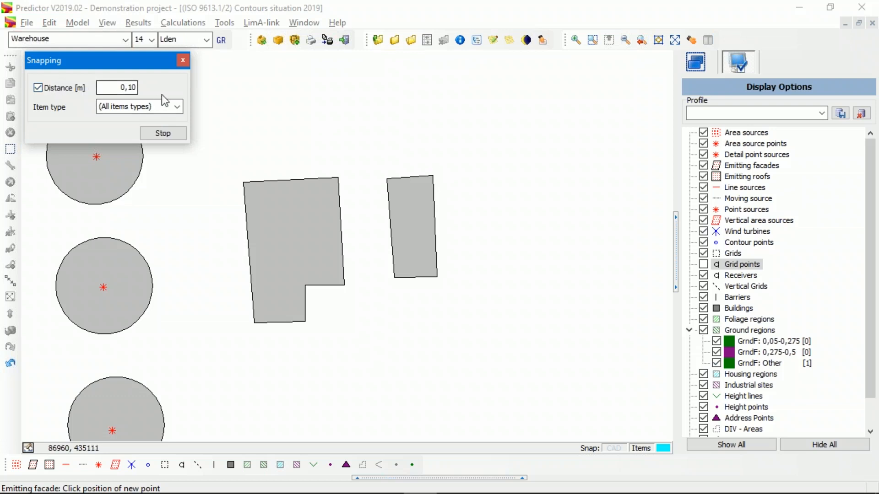
pyautogui.click(438, 178)
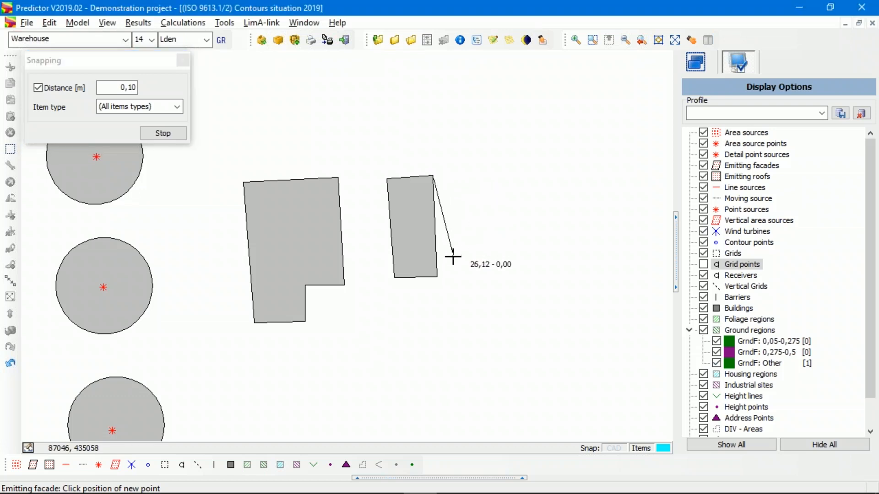
pyautogui.doubleClick(440, 271)
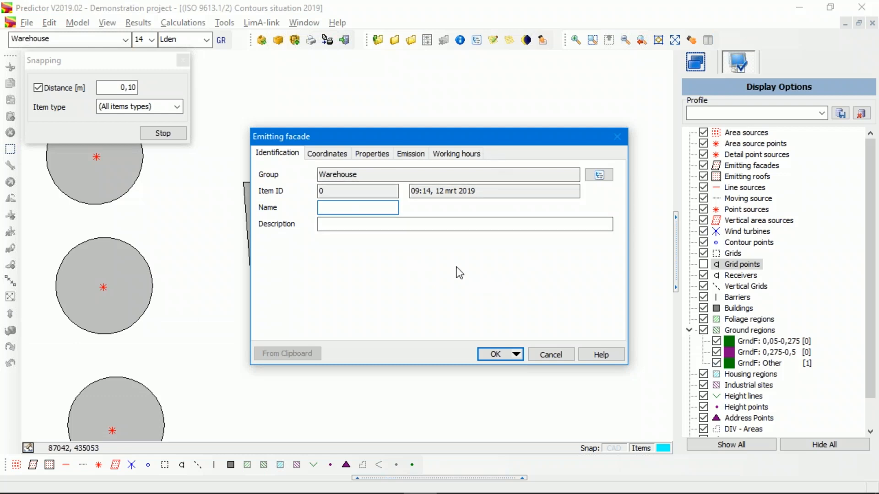
# - Name the new emitting facade Windows and set its relative height above terrain to 1 m
pyautogui.write('Windows')
pyautogui.click(326, 157)
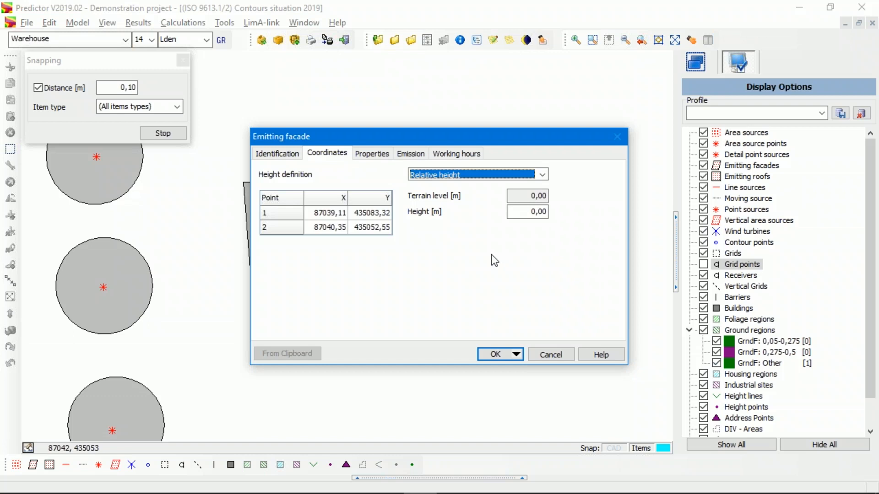
pyautogui.press('Tab')
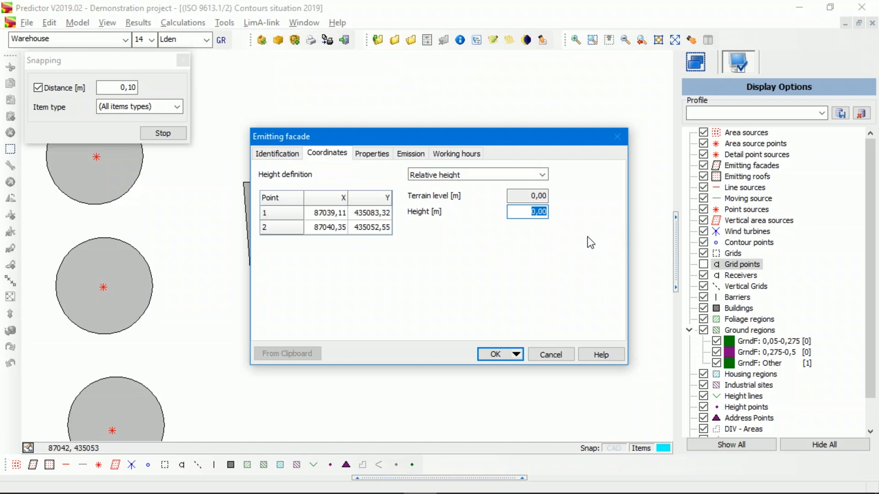
pyautogui.write('1')
# - Set the emitting facade's own height to 3 m in its properties and return to its coordinates
pyautogui.click(372, 154)
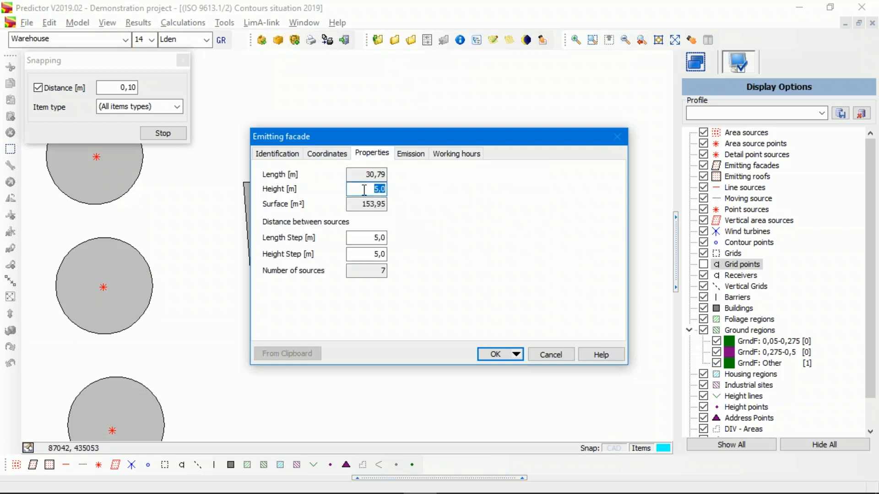
pyautogui.moveTo(364, 189); pyautogui.dragTo(406, 188)
pyautogui.write('3')
pyautogui.click(327, 153)
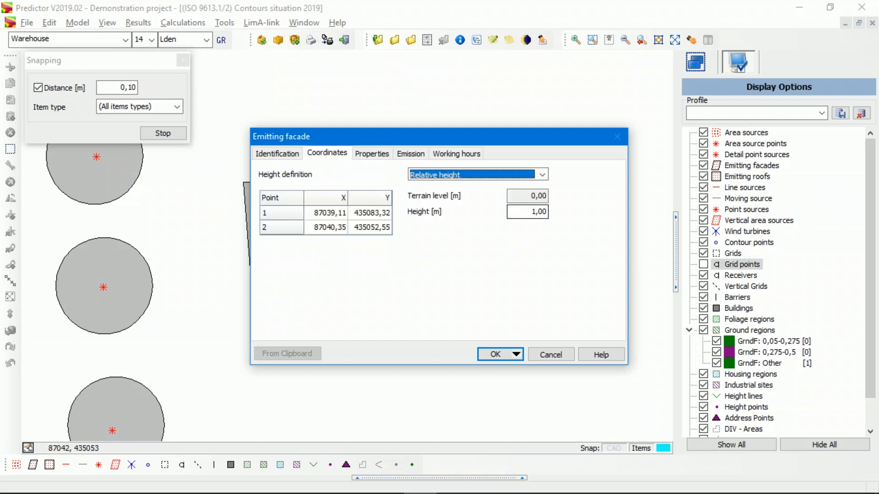
# - Set the distance between sources on the emitting facade to a 2 m length step and a 2 m height step
pyautogui.click(370, 153)
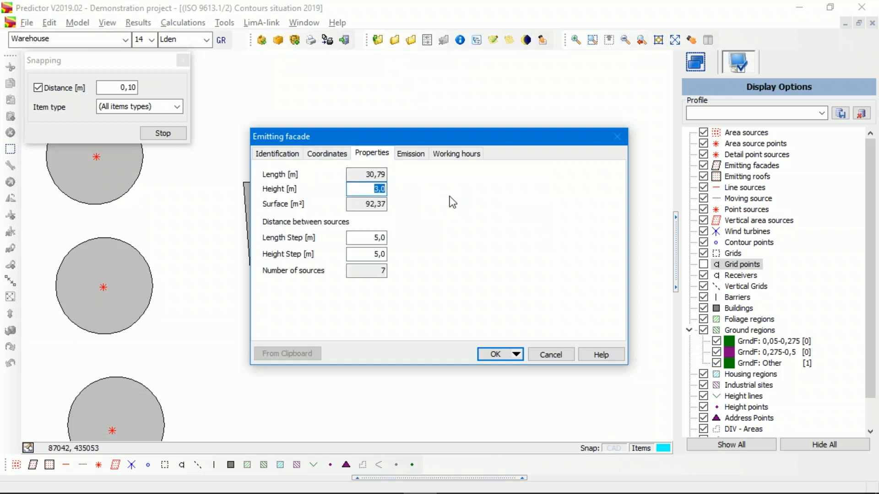
pyautogui.press('Tab')
pyautogui.moveTo(363, 237); pyautogui.dragTo(439, 235)
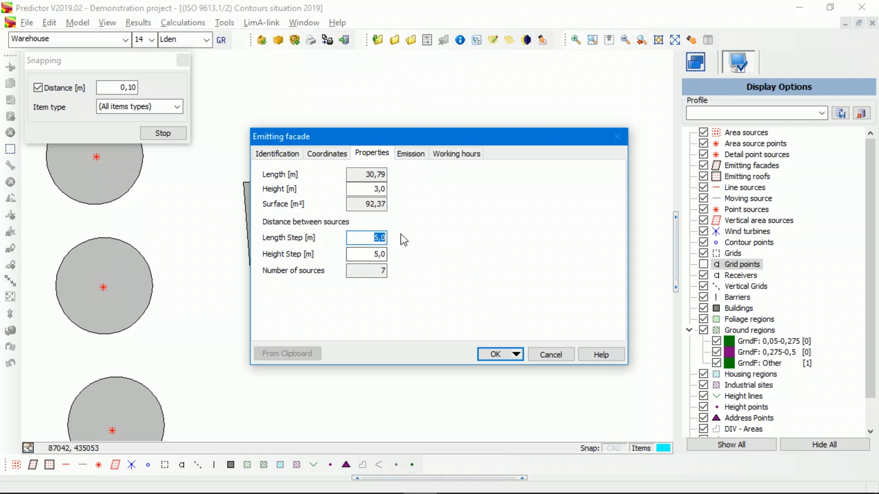
pyautogui.write('1')
pyautogui.moveTo(366, 254); pyautogui.dragTo(393, 254)
pyautogui.write('1')
pyautogui.click(370, 238)
pyautogui.moveTo(374, 238); pyautogui.dragTo(405, 249)
pyautogui.write('22')
pyautogui.click(372, 237)
# - Enable the indoor-outdoor calculation in the emitting facade's emission after looking at the total Lw source power option
pyautogui.click(416, 154)
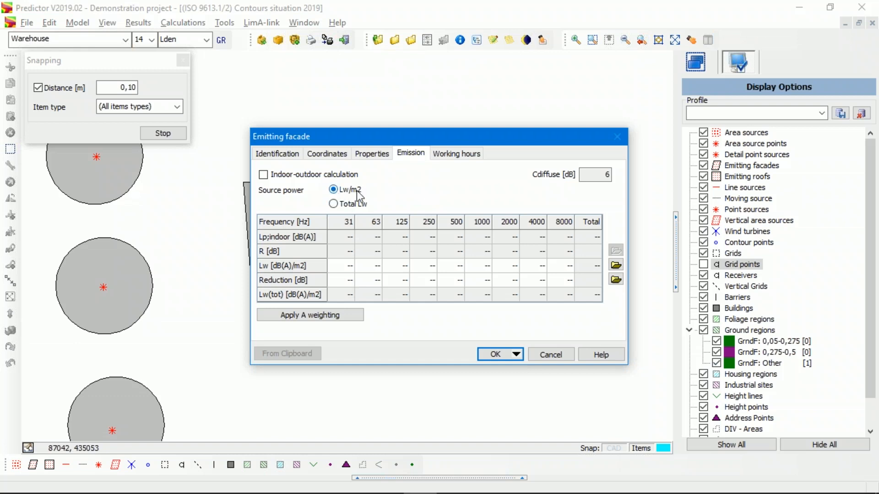
pyautogui.click(333, 204)
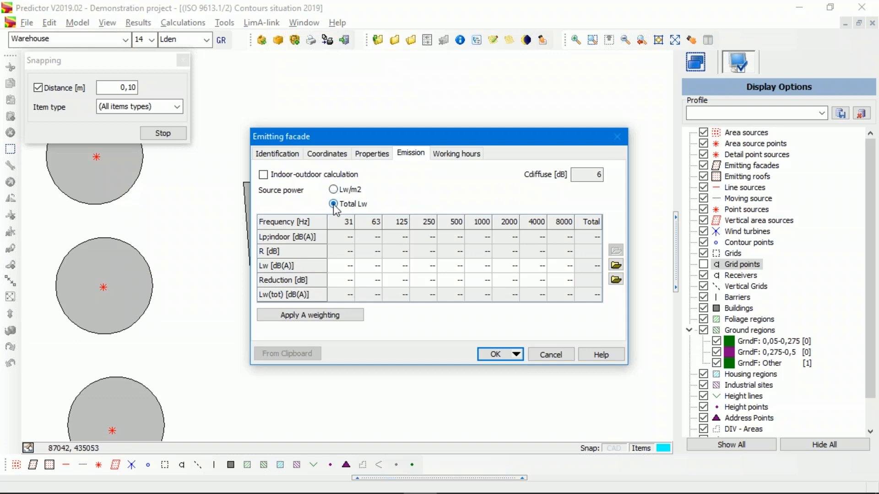
pyautogui.click(342, 266)
pyautogui.click(264, 176)
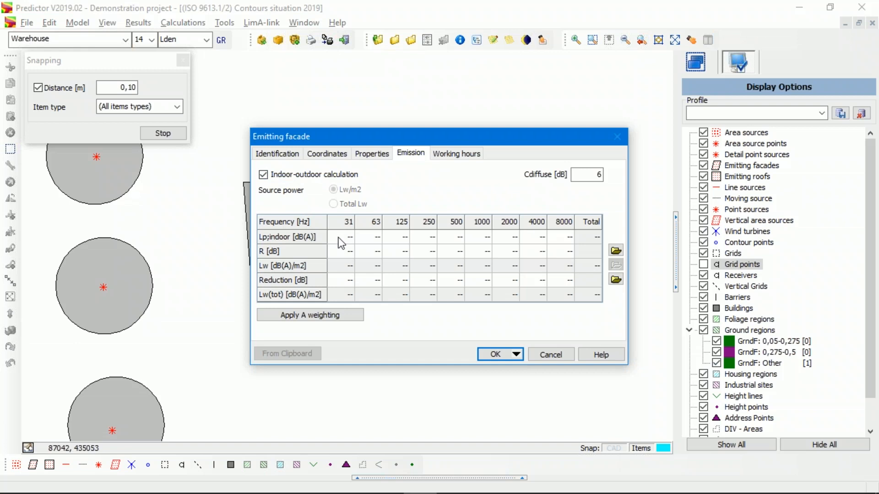
# - Enter an indoor level of 88 dB(A) for every octave band from 31 to 8000 Hz and apply A weighting
pyautogui.click(374, 238)
pyautogui.click(402, 234)
pyautogui.click(430, 237)
pyautogui.click(344, 236)
pyautogui.click(347, 236)
pyautogui.doubleClick(348, 236)
pyautogui.write('88')
pyautogui.press('Tab')
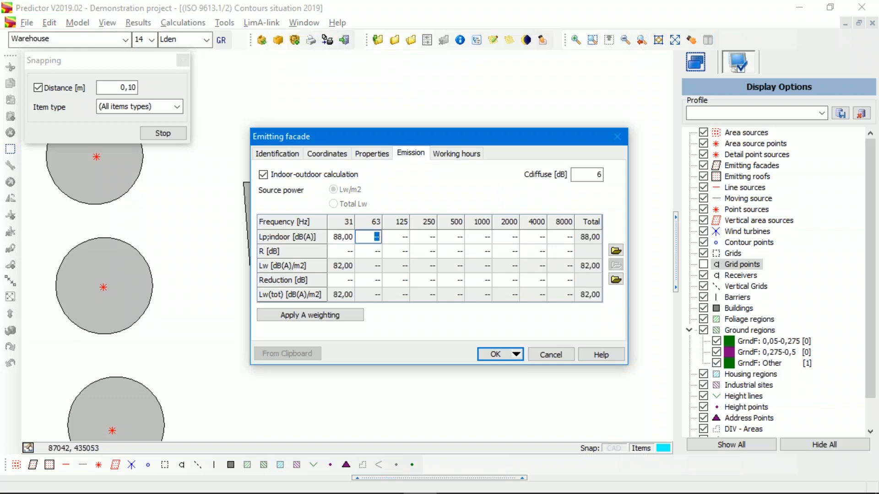
pyautogui.write('88')
pyautogui.press('Tab')
pyautogui.write('88')
pyautogui.press('Tab')
pyautogui.write('88')
pyautogui.press('Tab')
pyautogui.write('88')
pyautogui.press('Tab')
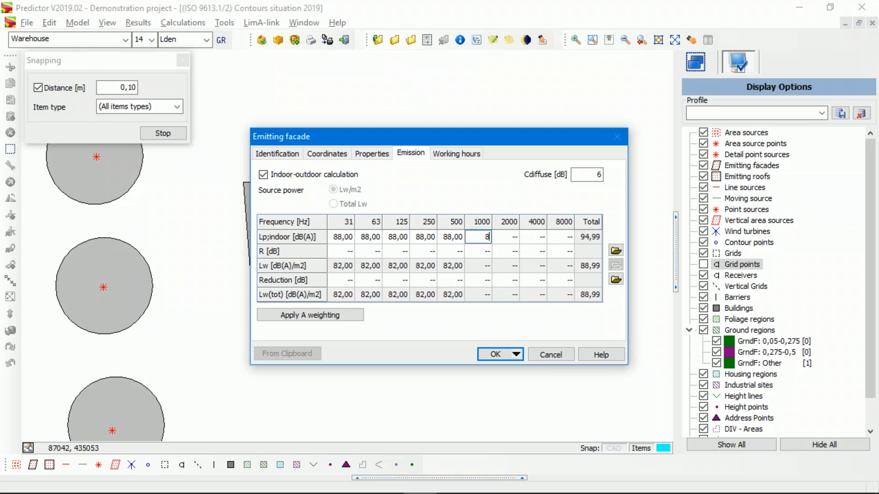
pyautogui.write('88')
pyautogui.press('Tab')
pyautogui.write('88')
pyautogui.press('Tab')
pyautogui.write('88')
pyautogui.press('Tab')
pyautogui.write('88')
pyautogui.press('Tab')
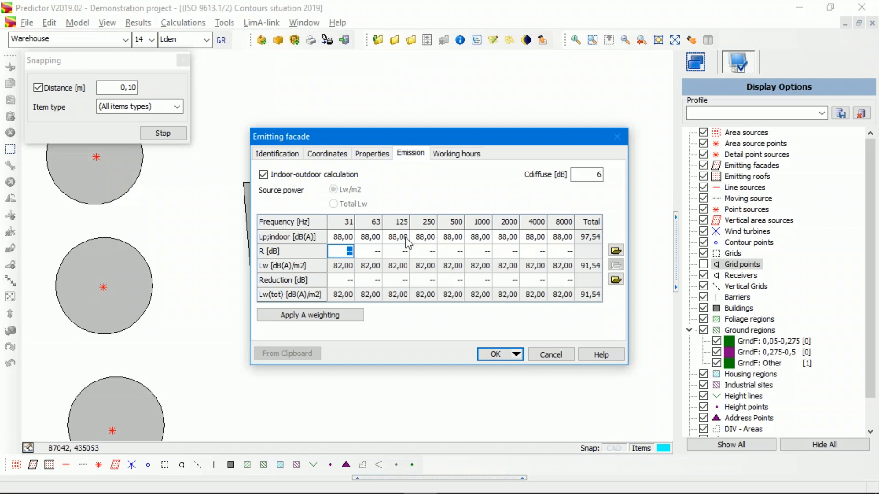
pyautogui.click(332, 320)
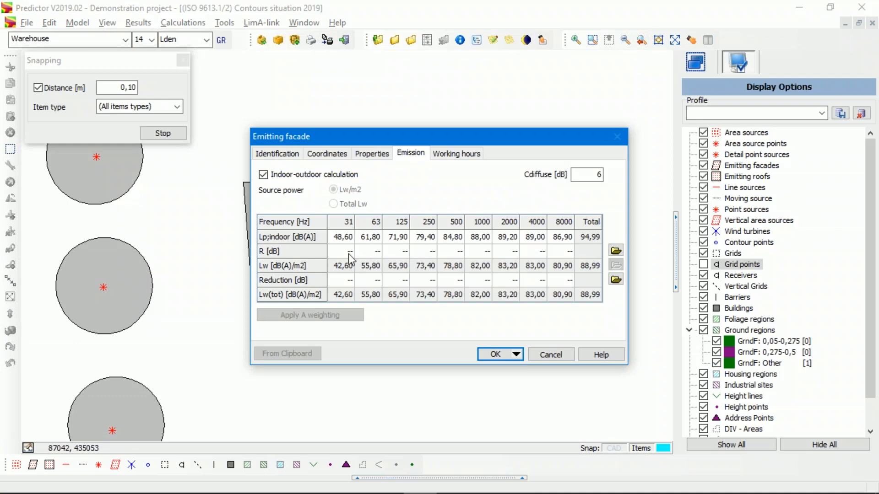
# - Fill the facade's R values with the library spectrum Glass: 8 mm single pane
pyautogui.click(615, 251)
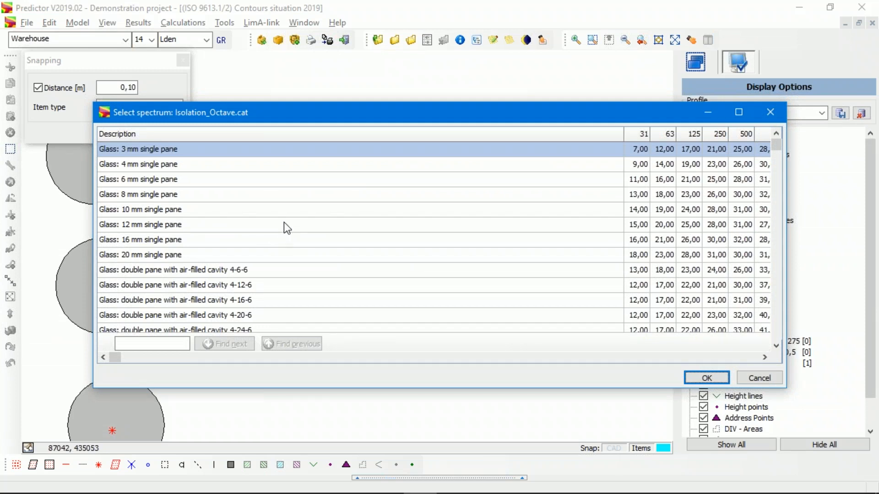
pyautogui.click(297, 194)
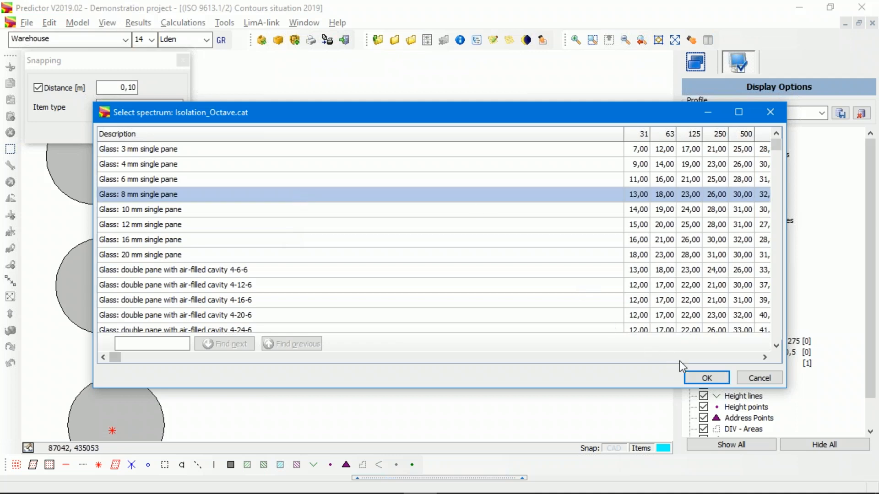
pyautogui.click(708, 378)
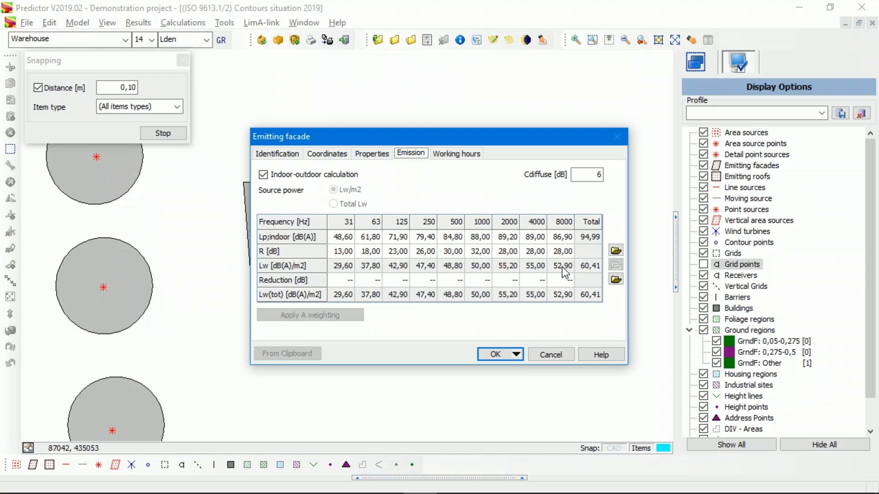
# - Set the facade's Cdiffuse to 5 dB and accept the emitting facade's settings
pyautogui.doubleClick(597, 179)
pyautogui.write('55')
pyautogui.press('Delete')
pyautogui.write('5')
pyautogui.click(502, 356)
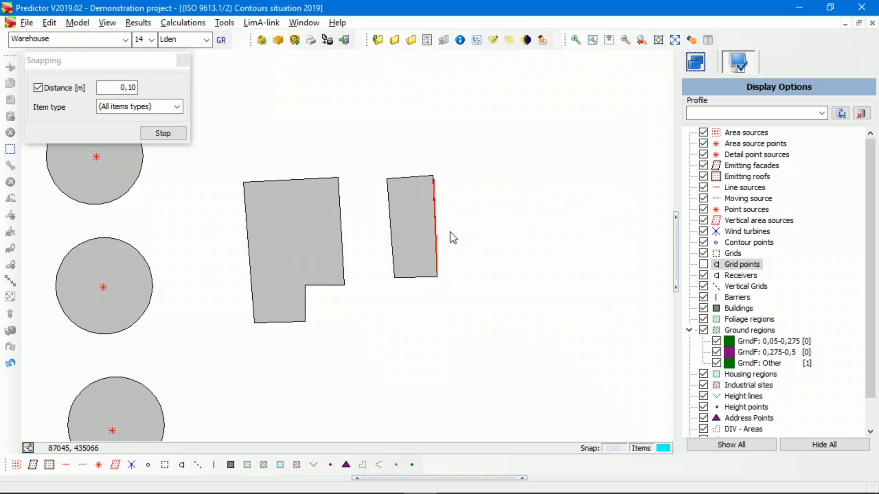
# - Examine the emitting facade and its source points on the small building's east wall in 3D, and return to the plan
pyautogui.scroll(2, 449, 232)
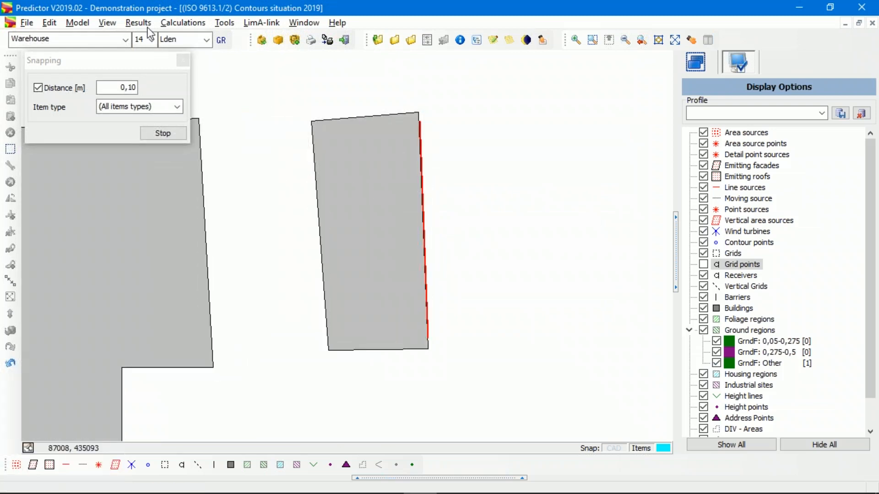
pyautogui.click(106, 22)
pyautogui.click(127, 67)
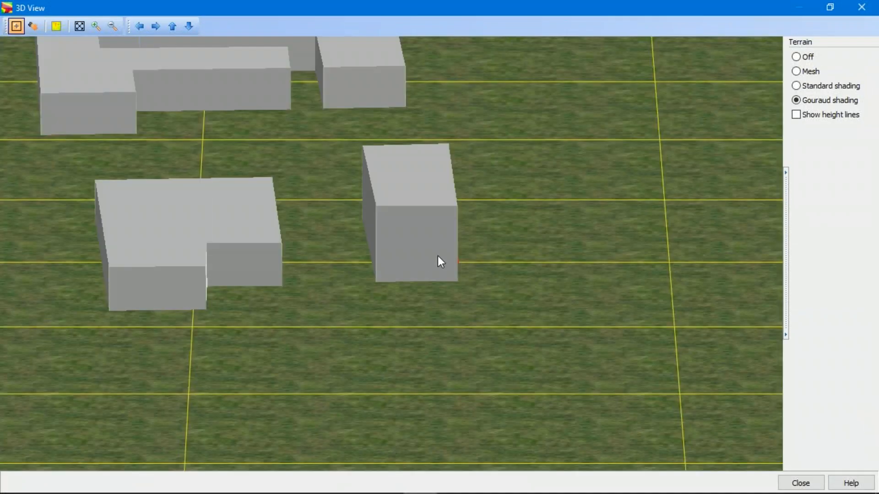
pyautogui.moveTo(438, 256); pyautogui.dragTo(446, 262)
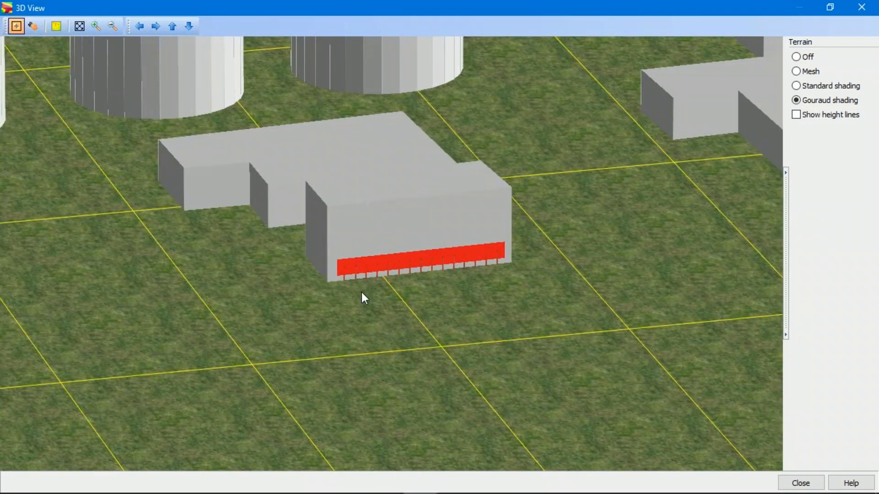
pyautogui.scroll(5, 393, 280)
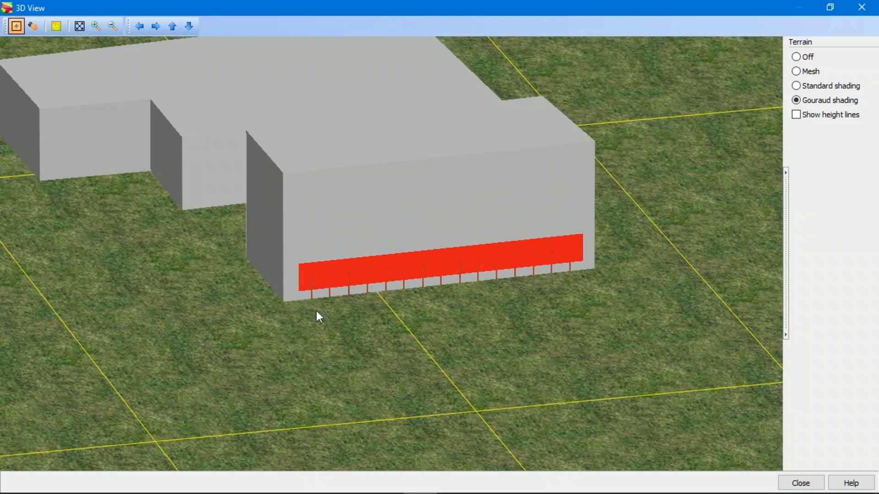
pyautogui.scroll(4, 396, 288)
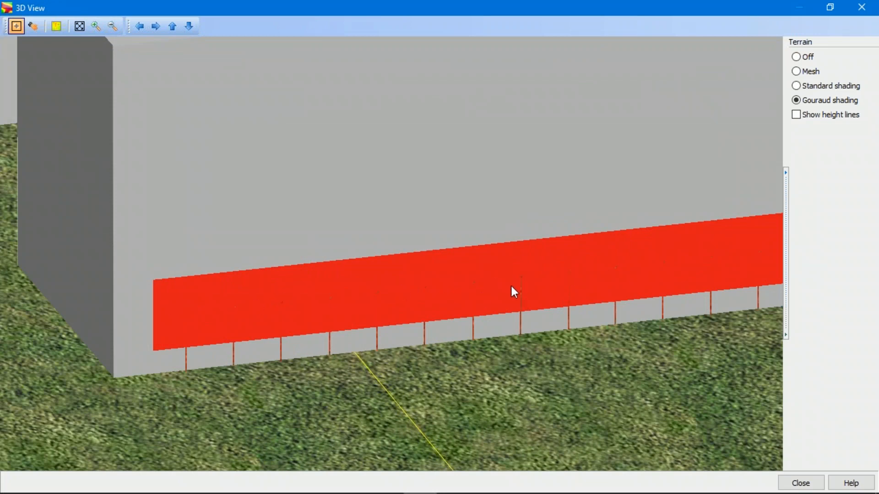
pyautogui.scroll(-3, 509, 288)
pyautogui.scroll(-1, 506, 279)
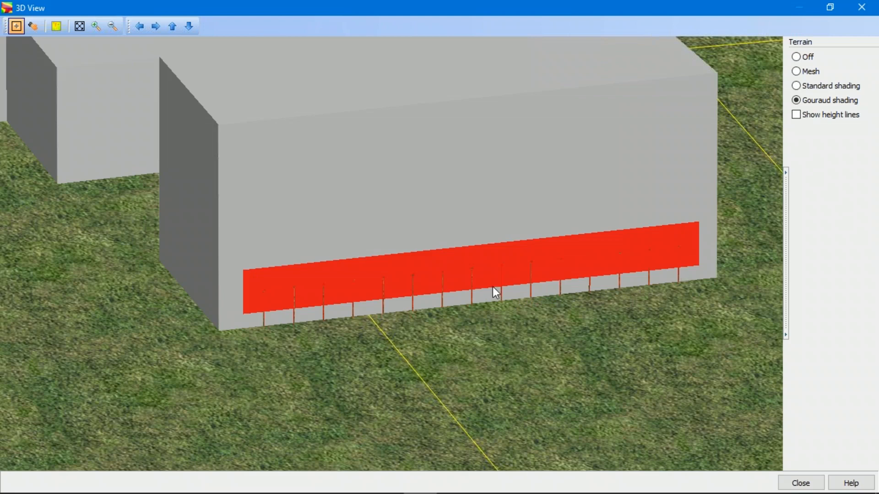
pyautogui.click(800, 483)
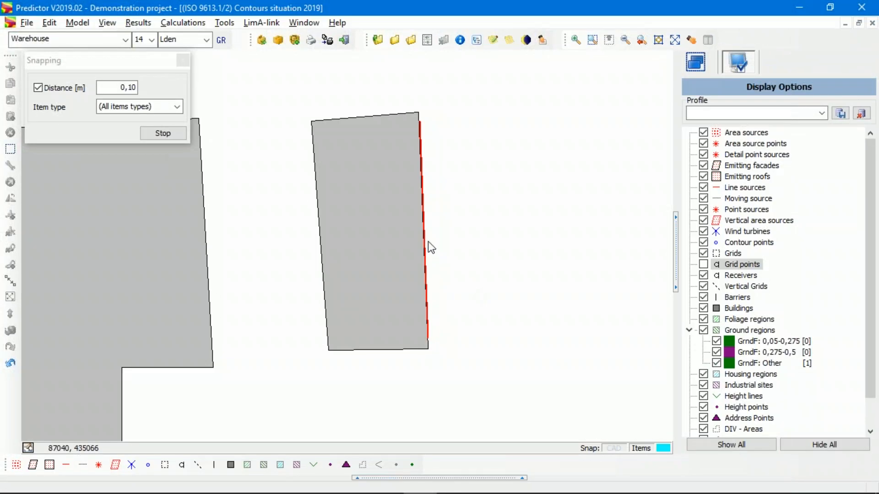
# - Reopen the Windows facade and check its emission spectrum, source spacing and number of sources
pyautogui.doubleClick(424, 237)
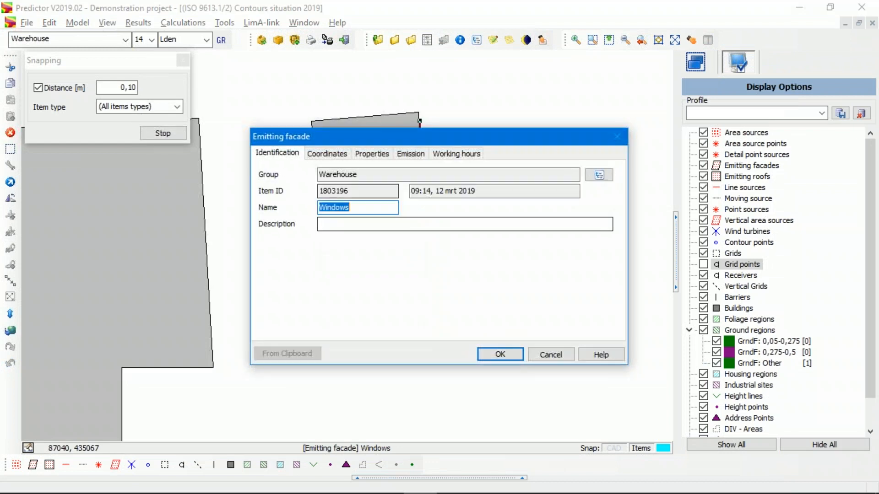
pyautogui.click(410, 153)
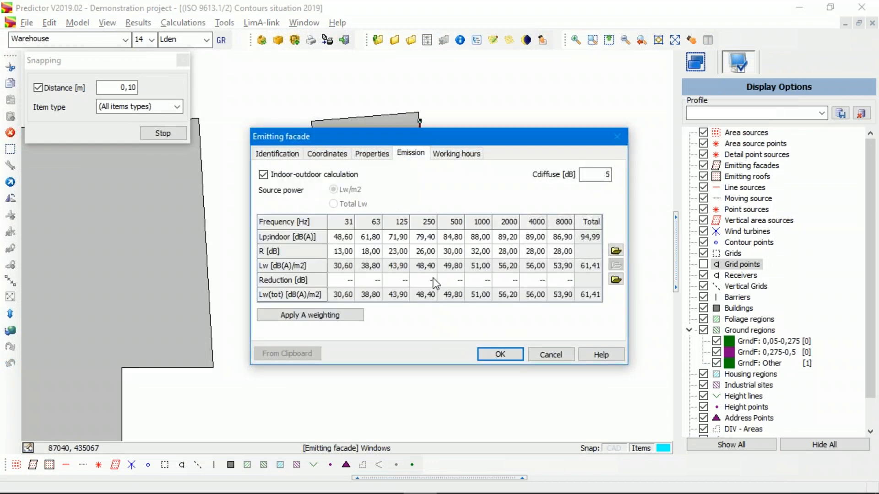
pyautogui.click(379, 158)
pyautogui.doubleClick(373, 275)
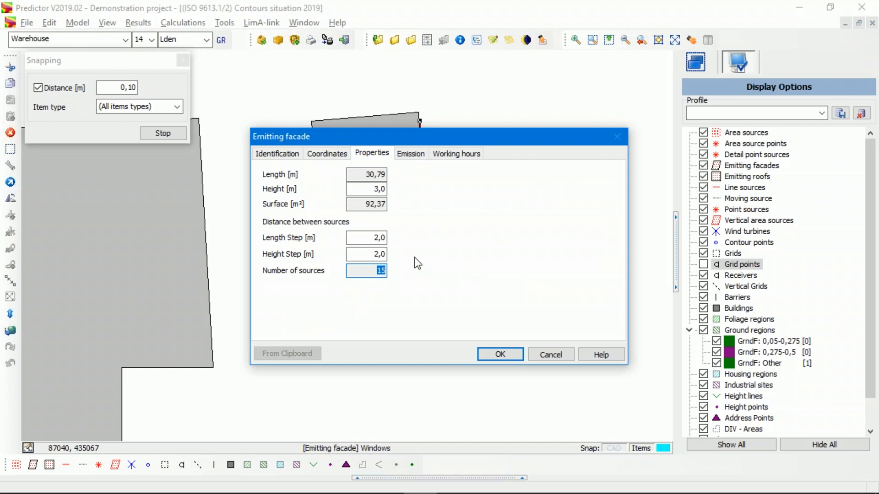
# - Set the Windows facade's working hours to 0 for the night and 2 for the evening, and accept them
pyautogui.click(460, 155)
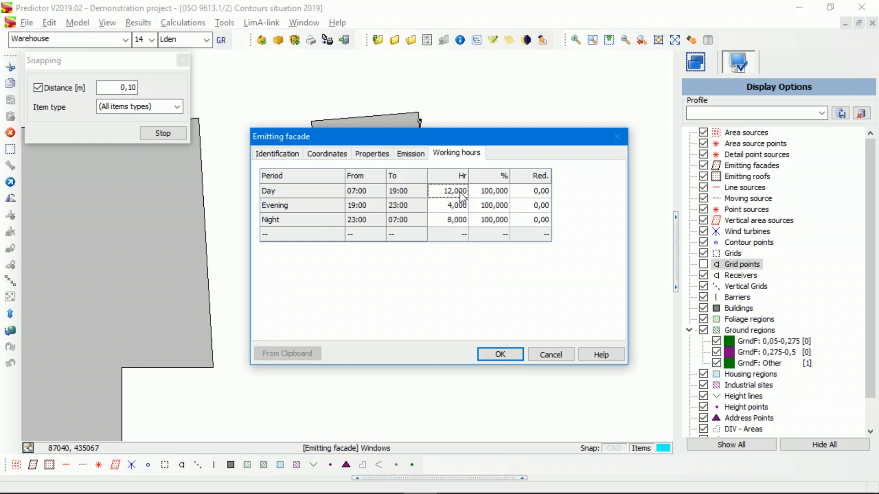
pyautogui.click(455, 220)
pyautogui.click(455, 219)
pyautogui.write('0')
pyautogui.click(455, 205)
pyautogui.click(459, 206)
pyautogui.moveTo(444, 207); pyautogui.dragTo(484, 203)
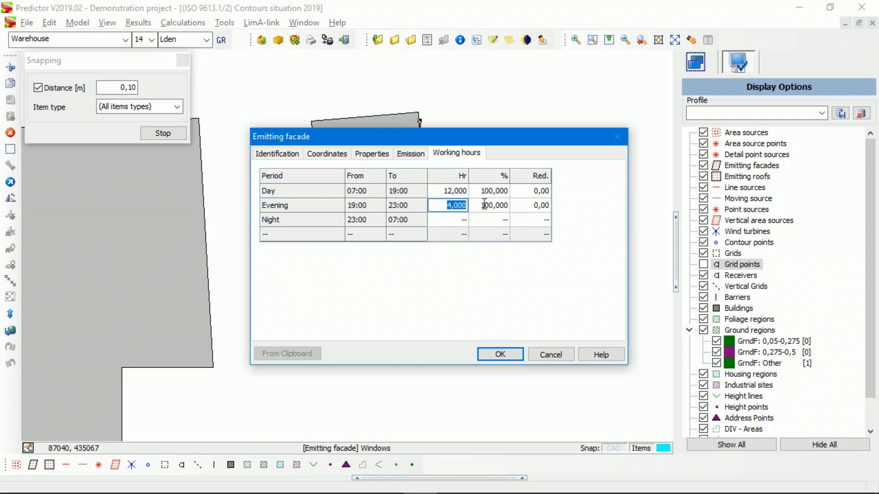
pyautogui.press('Up')
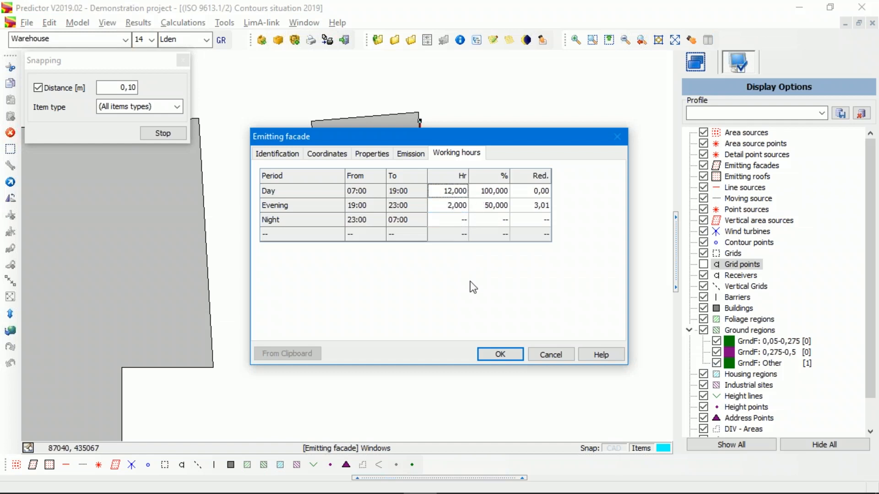
pyautogui.click(504, 354)
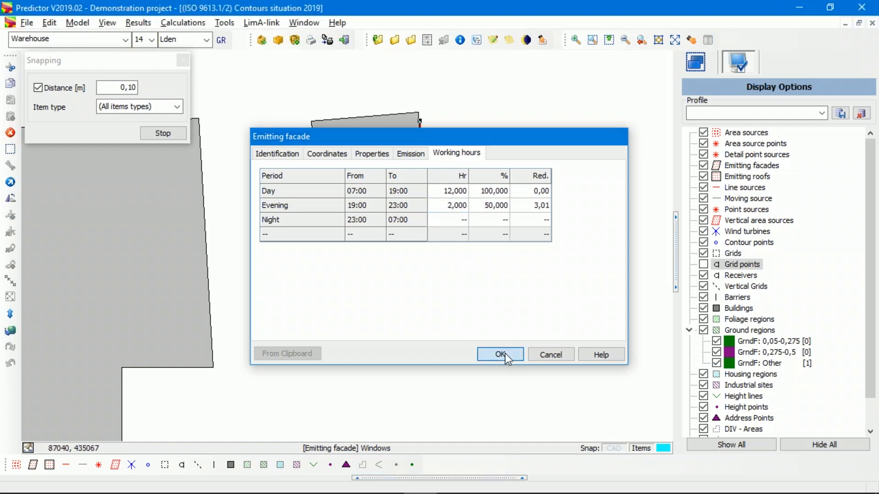
# - Check the model's period definitions and the Lden compound period, leaving them without changes
pyautogui.click(139, 26)
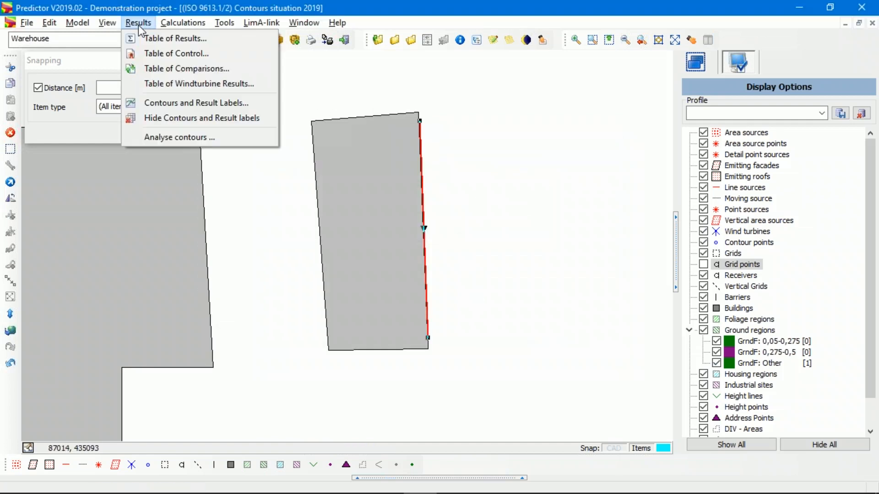
pyautogui.moveTo(77, 23)
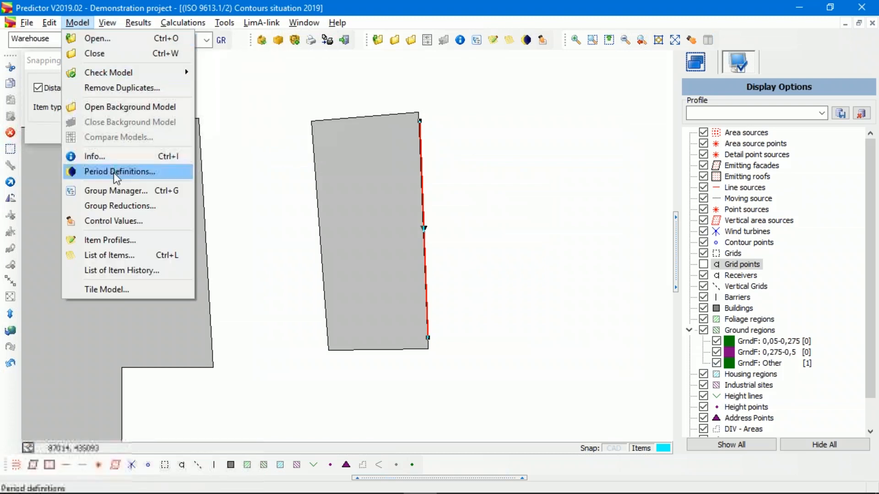
pyautogui.click(128, 172)
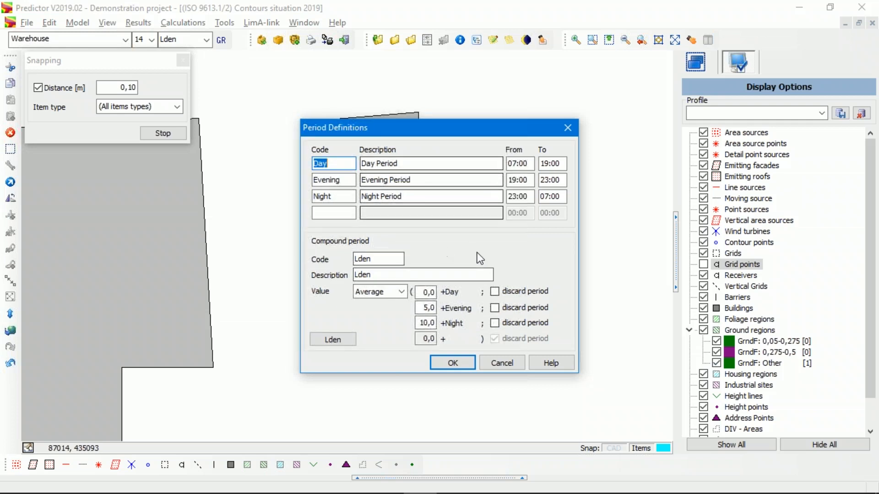
pyautogui.click(509, 363)
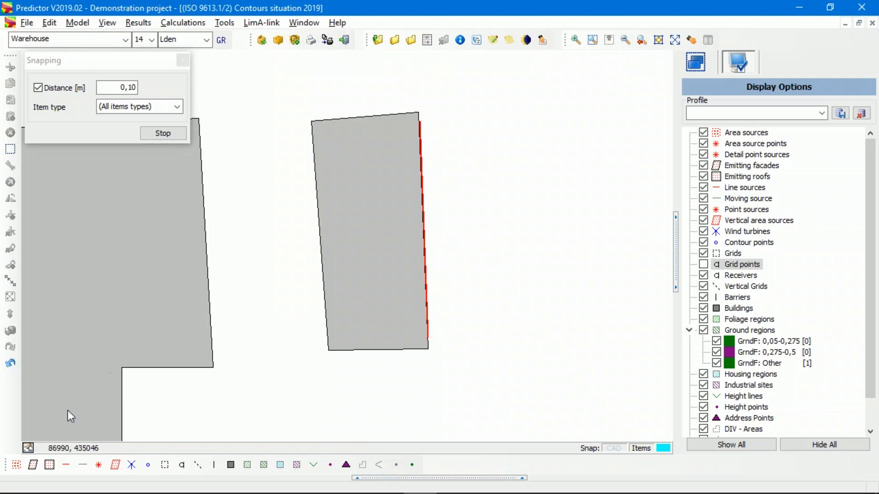
# - Copy the small building's outline and paste it as an Emitting roof item, with group information
pyautogui.click(49, 465)
pyautogui.click(379, 119)
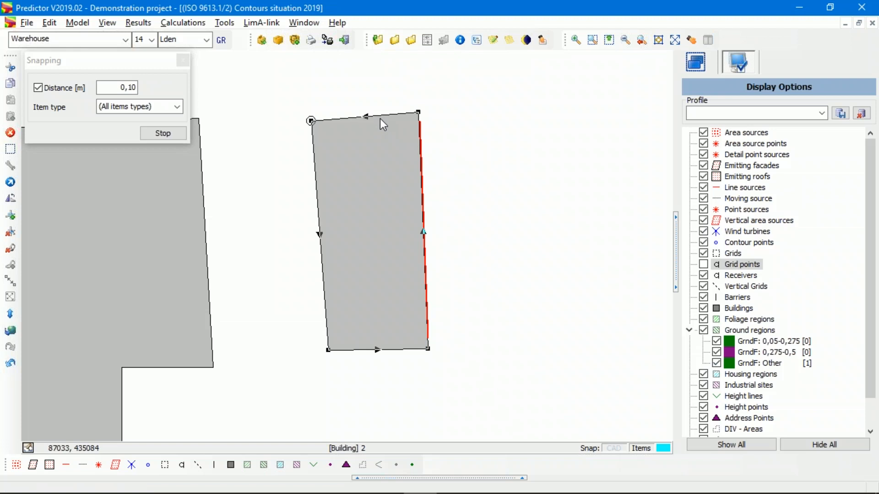
pyautogui.rightClick(383, 124)
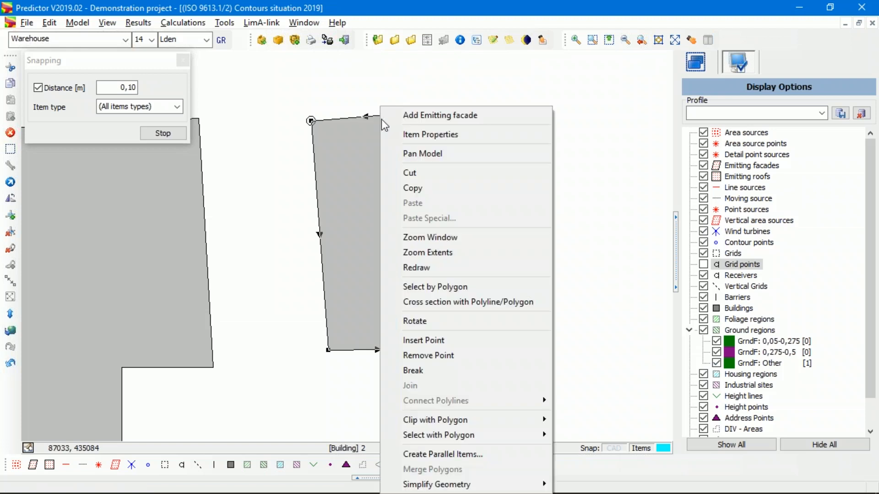
pyautogui.click(429, 186)
pyautogui.rightClick(458, 149)
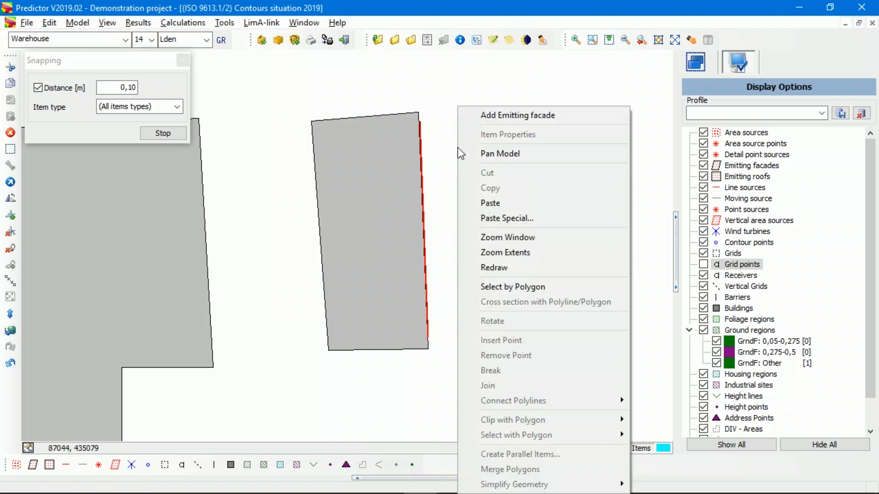
pyautogui.click(518, 216)
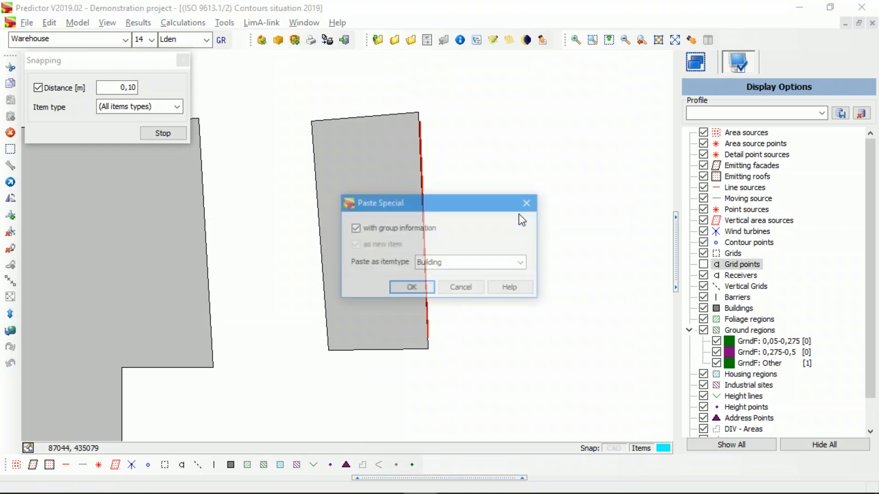
pyautogui.click(523, 263)
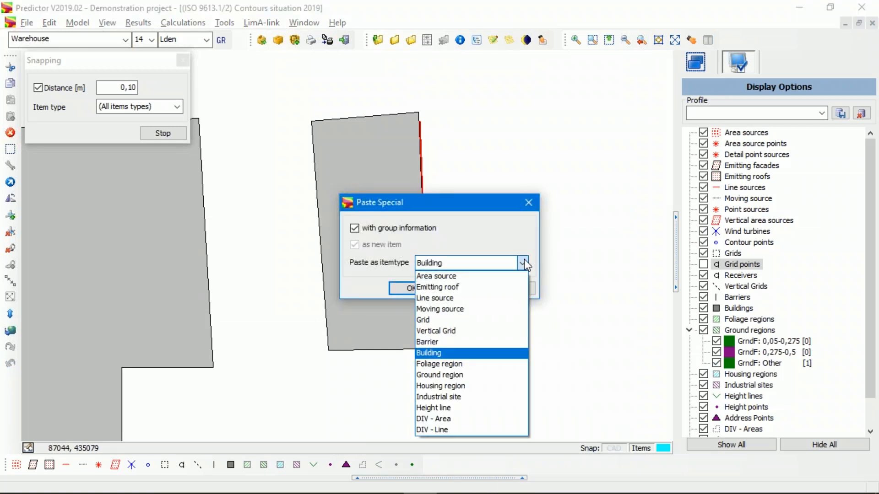
pyautogui.click(450, 292)
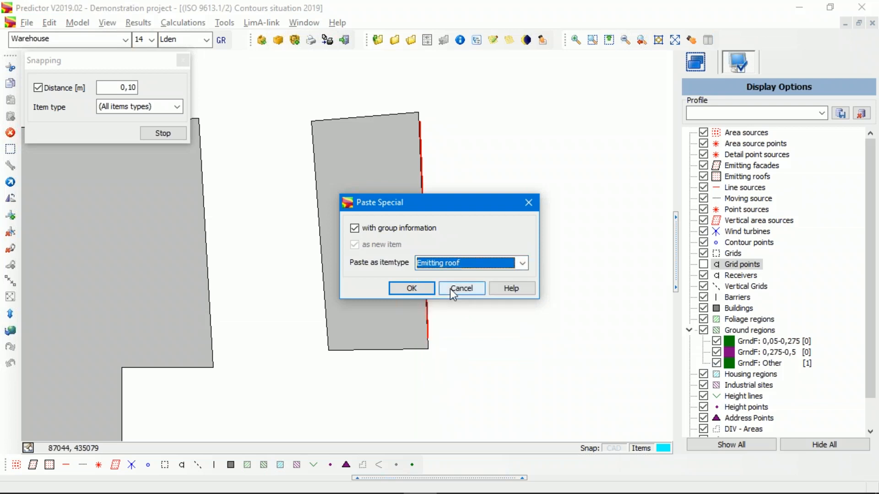
pyautogui.click(422, 290)
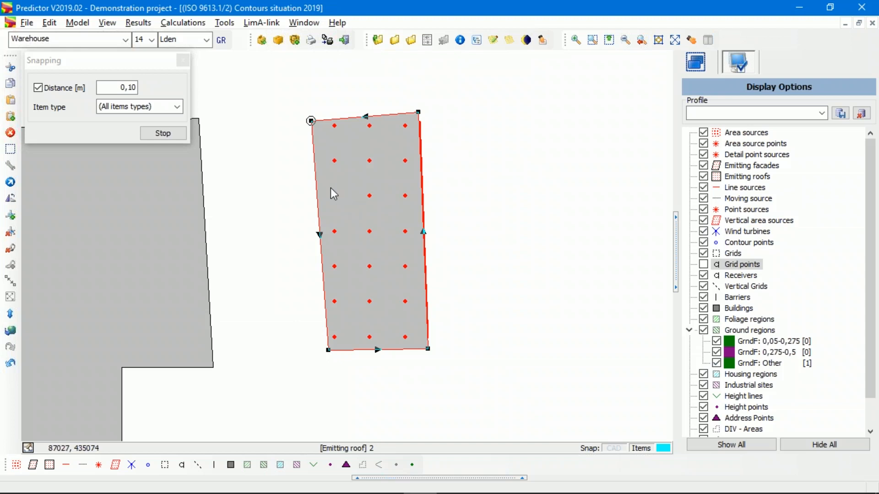
# - Define the emitting roof's height as relative to the item directly below, at 0,1 m
pyautogui.rightClick(331, 118)
pyautogui.click(391, 140)
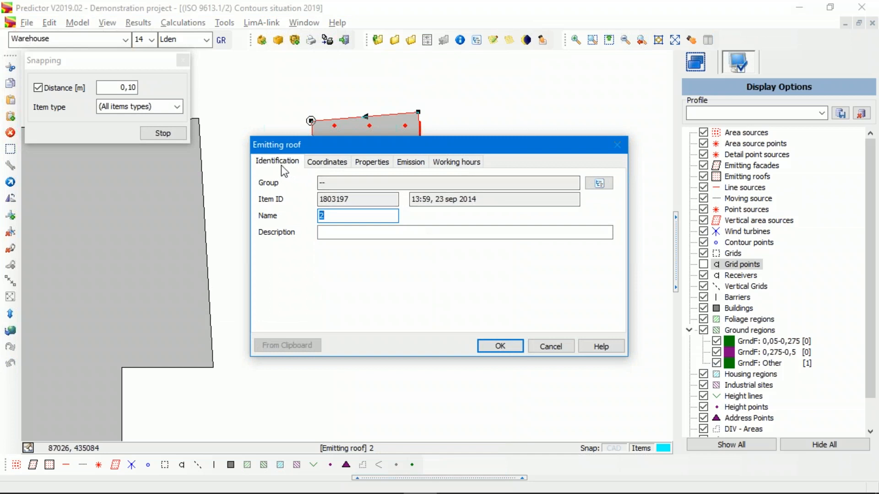
pyautogui.click(335, 163)
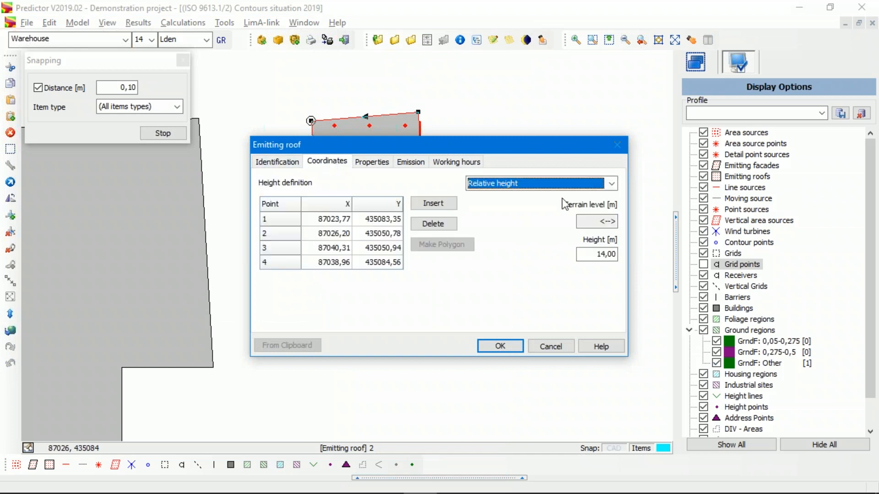
pyautogui.click(611, 184)
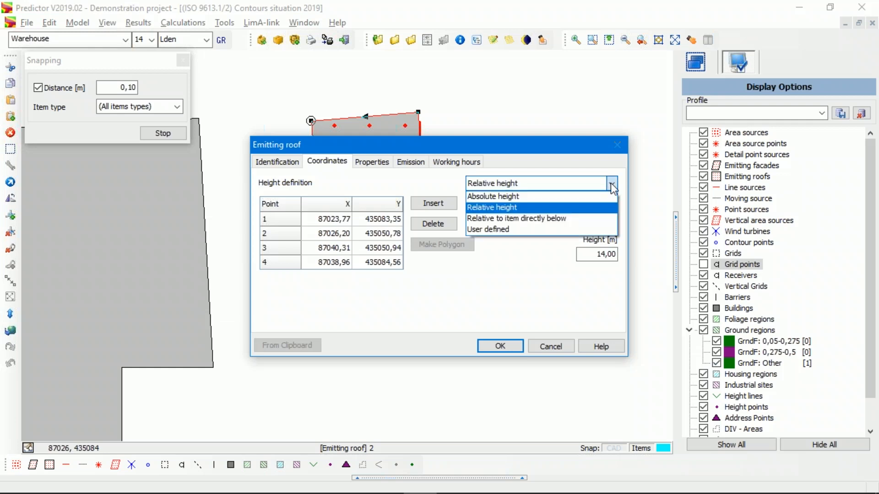
pyautogui.click(552, 224)
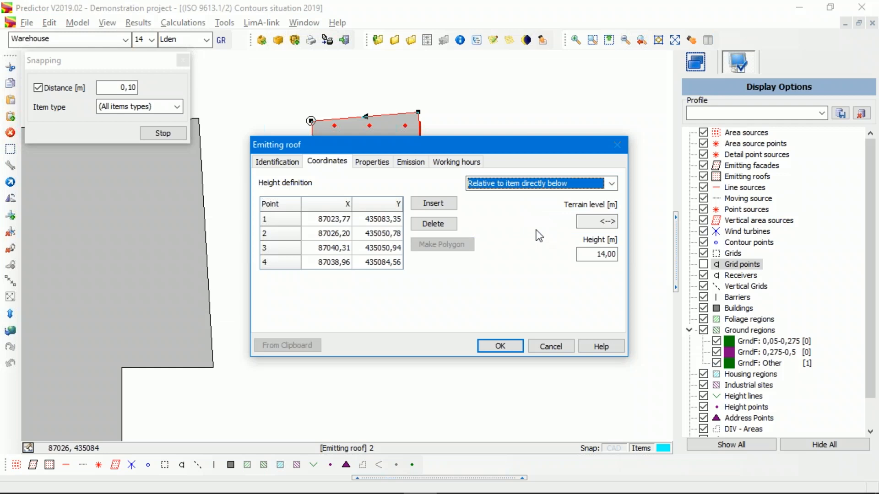
pyautogui.doubleClick(597, 256)
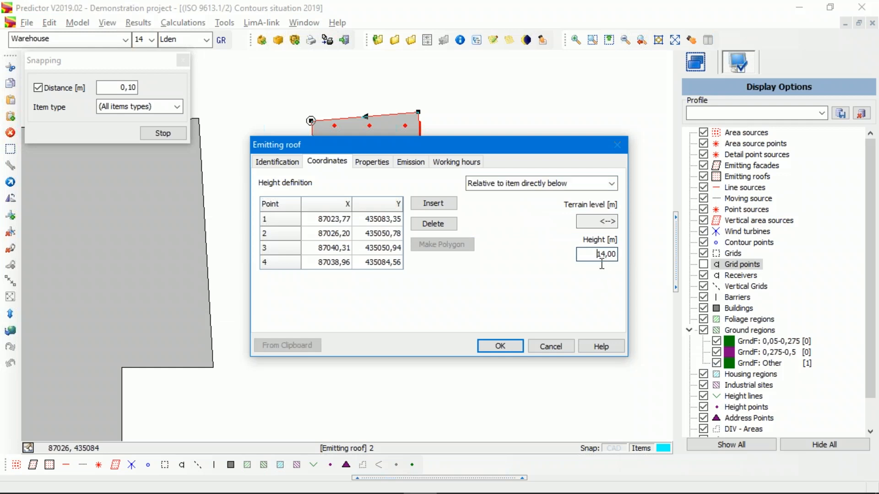
pyautogui.write('0,1')
# - Set the distance between the emitting roof's point sources to 2 m in both X and Y
pyautogui.click(373, 163)
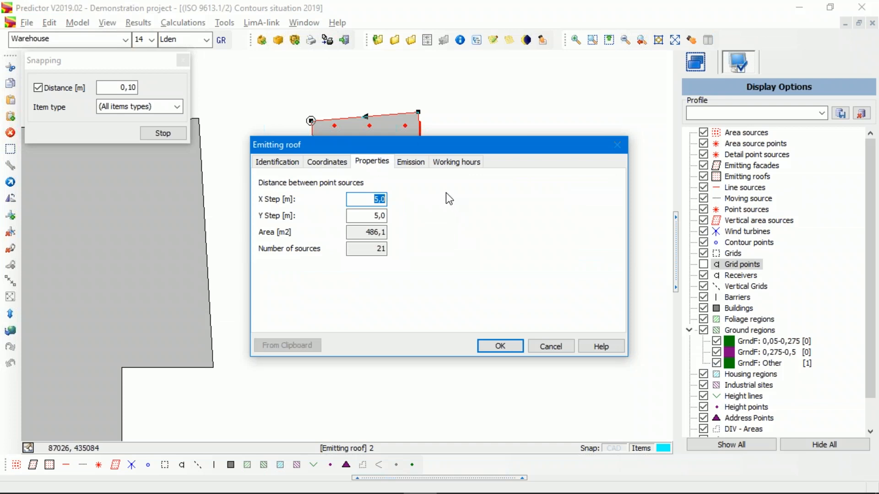
pyautogui.write('22')
pyautogui.press('BackSpace')
pyautogui.press('Tab')
pyautogui.write('2')
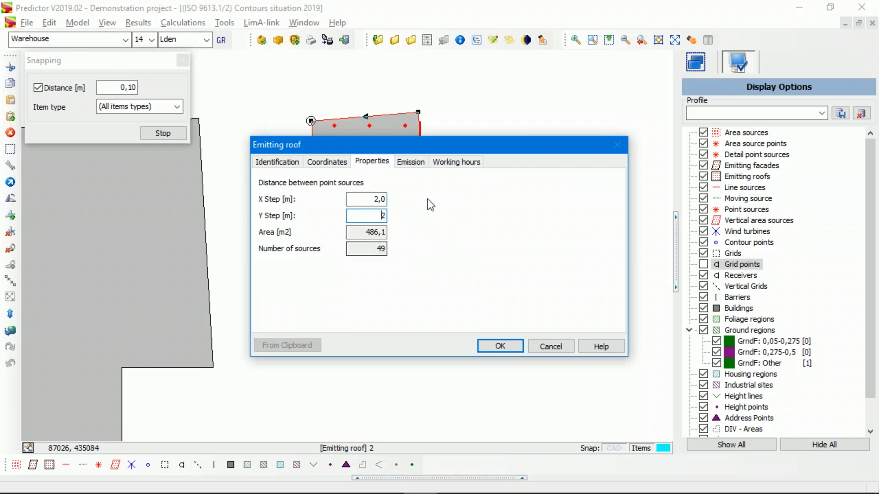
# - Enable the roof's indoor-outdoor calculation with an indoor level of 88 dB in every band from 31 to 8000 Hz, and apply A weighting
pyautogui.click(422, 164)
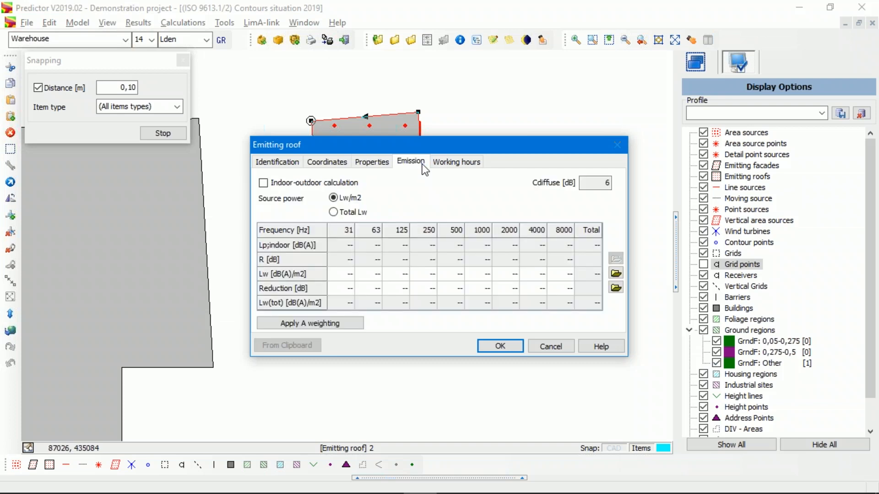
pyautogui.click(264, 183)
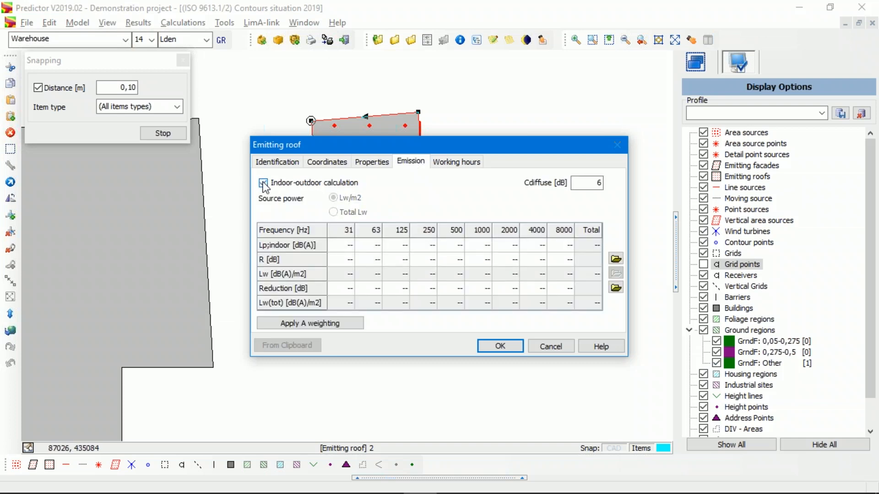
pyautogui.click(341, 247)
pyautogui.write('88\t')
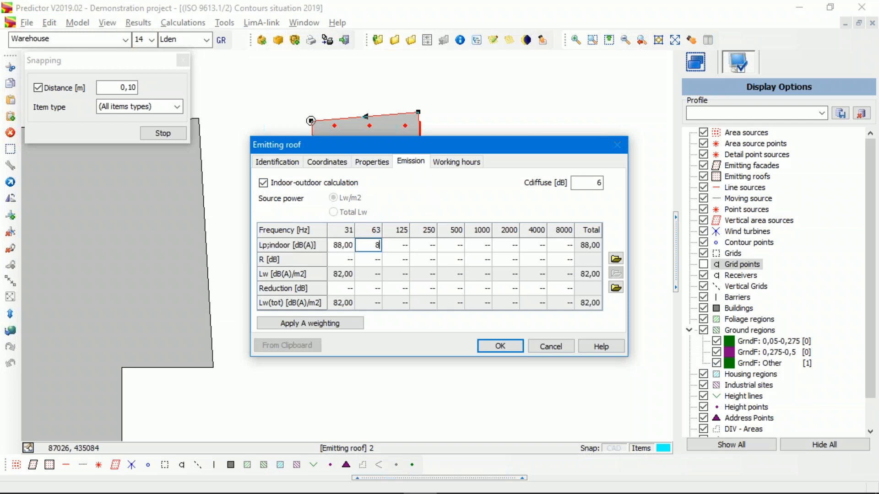
pyautogui.write('88\t88\t88\t88')
pyautogui.press('Tab')
pyautogui.write('88')
pyautogui.press('Tab')
pyautogui.write('88')
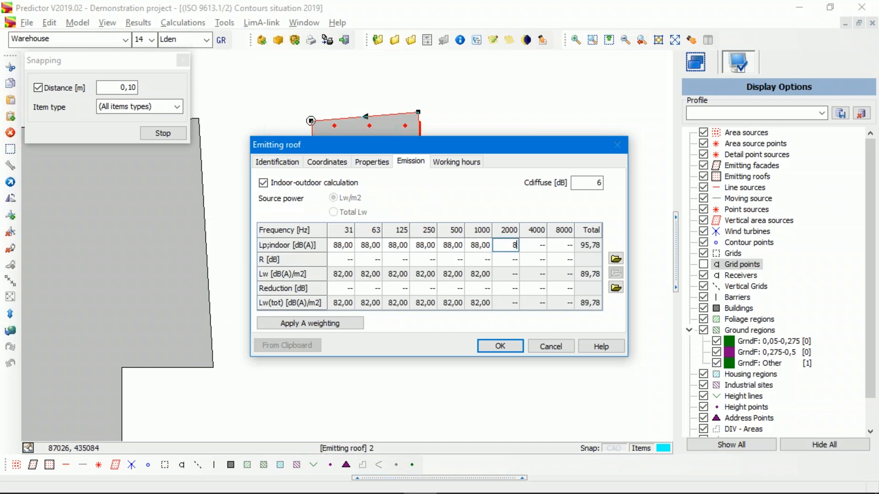
pyautogui.press('Tab')
pyautogui.write('88')
pyautogui.press('Tab')
pyautogui.write('88')
pyautogui.press('Tab')
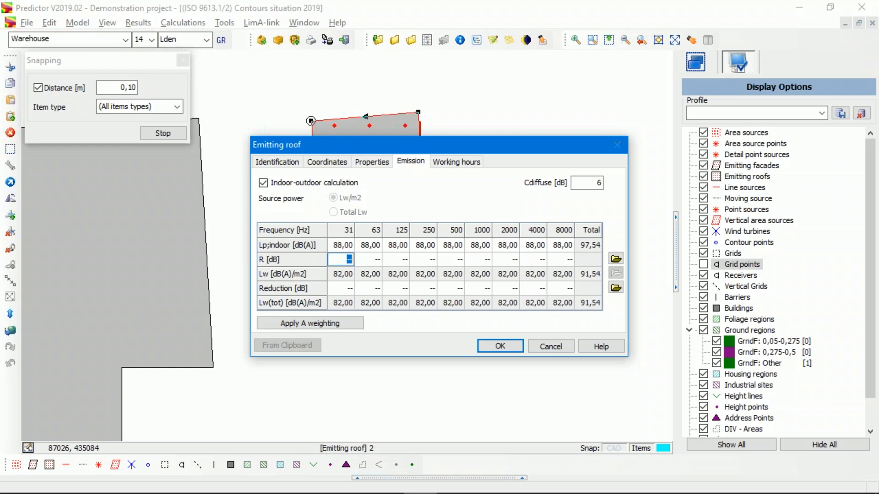
pyautogui.click(325, 323)
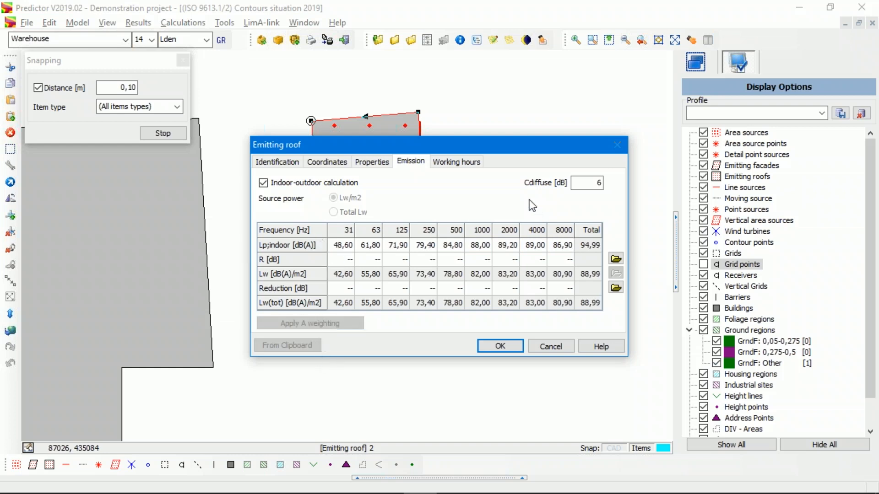
# - Load the roof's isolation spectrum from the catalogue: "Roof: purling wooden boarding 50 mm thermal insulation tile (8-15 kg/m2)"
pyautogui.click(616, 259)
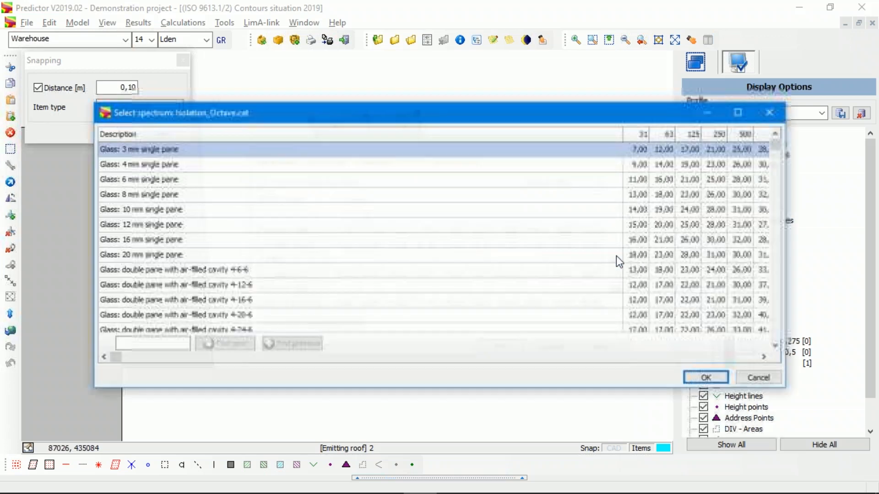
pyautogui.scroll(-8, 336, 238)
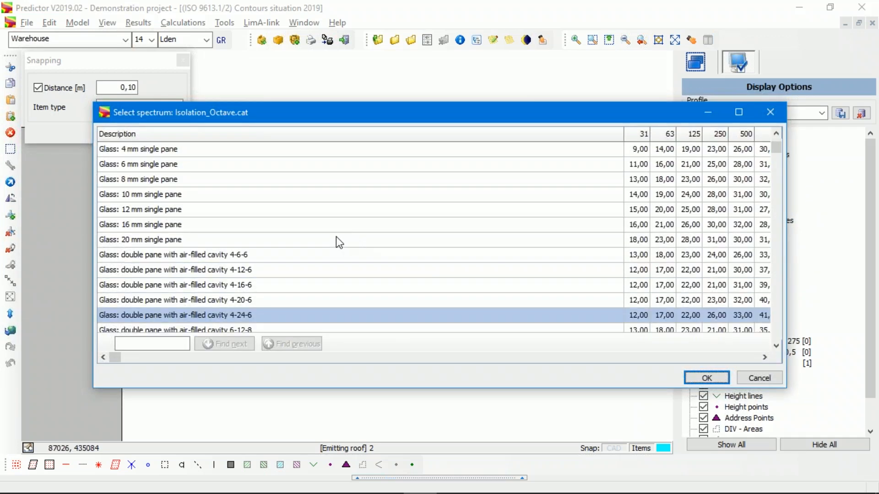
pyautogui.scroll(-20, 336, 238)
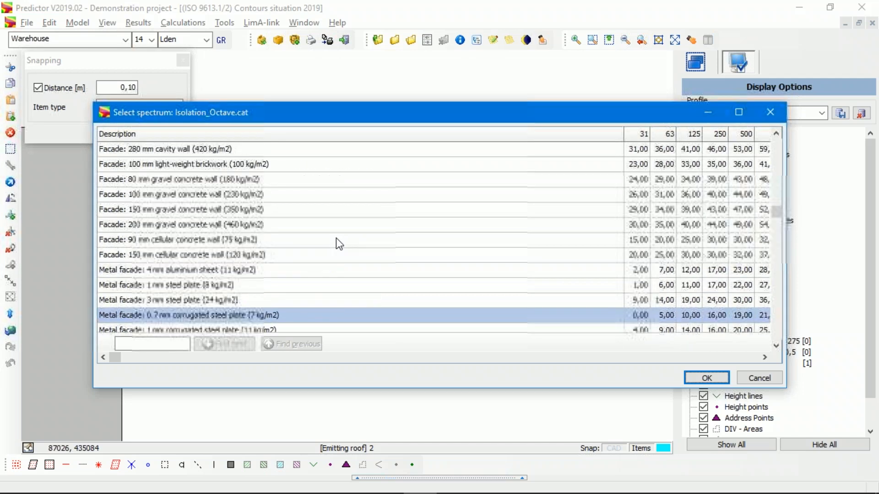
pyautogui.scroll(-20, 338, 242)
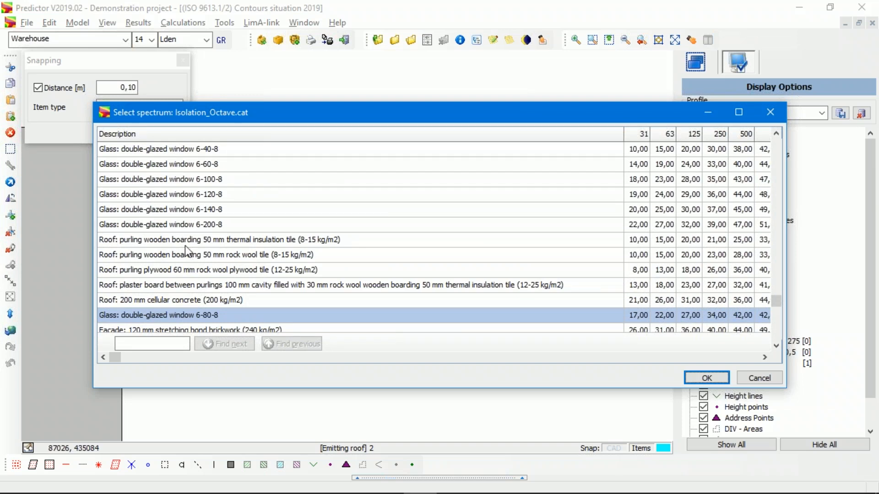
pyautogui.scroll(-3, 222, 265)
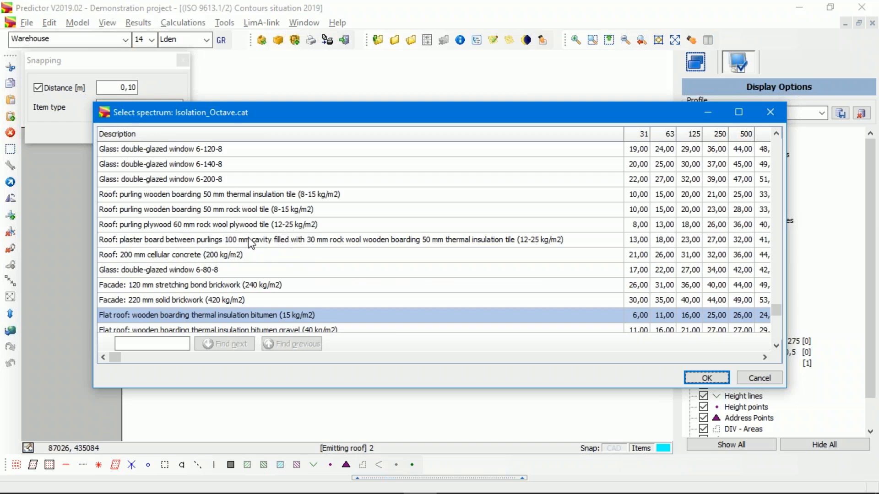
pyautogui.click(198, 260)
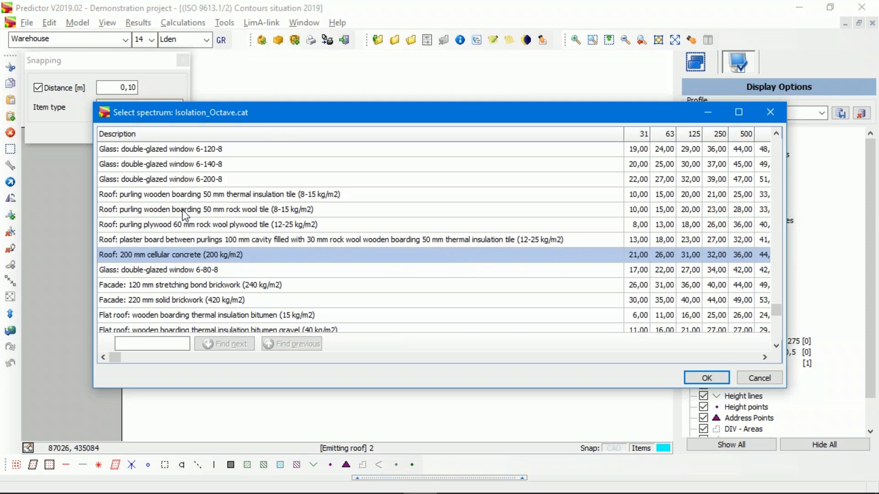
pyautogui.click(183, 194)
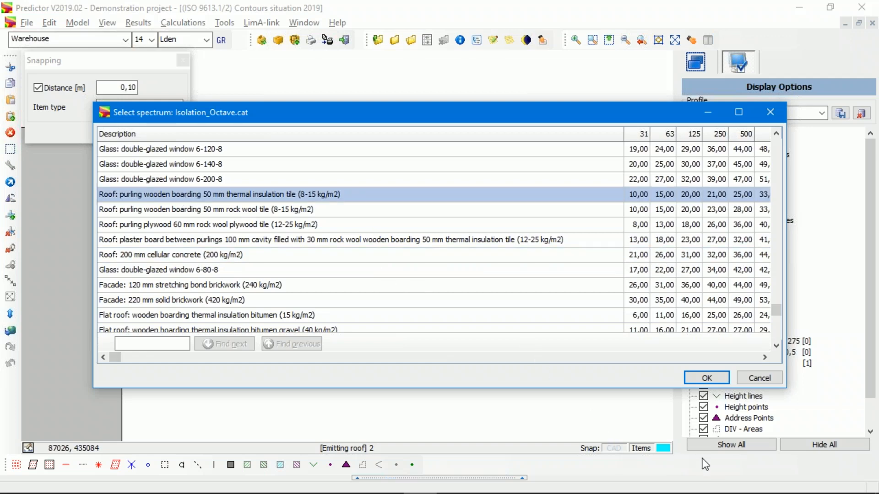
pyautogui.click(707, 378)
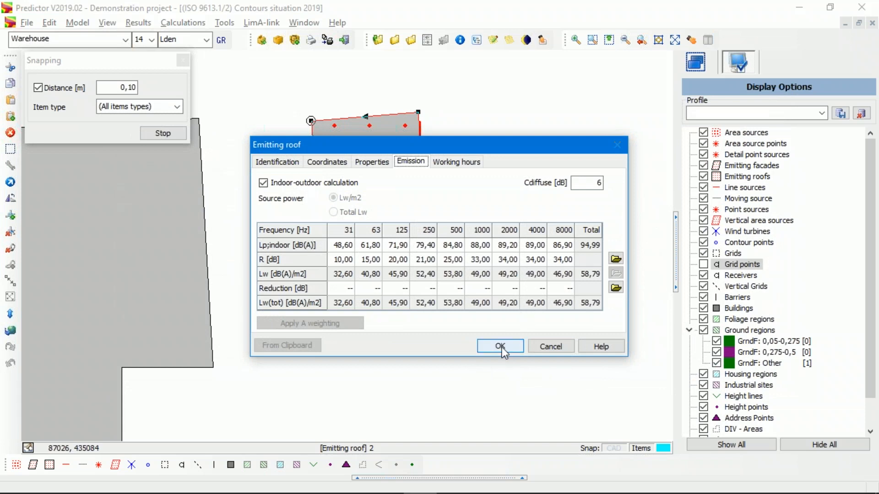
# - Set the emitting roof's Cdiffuse to 5 dB and accept its properties
pyautogui.doubleClick(595, 183)
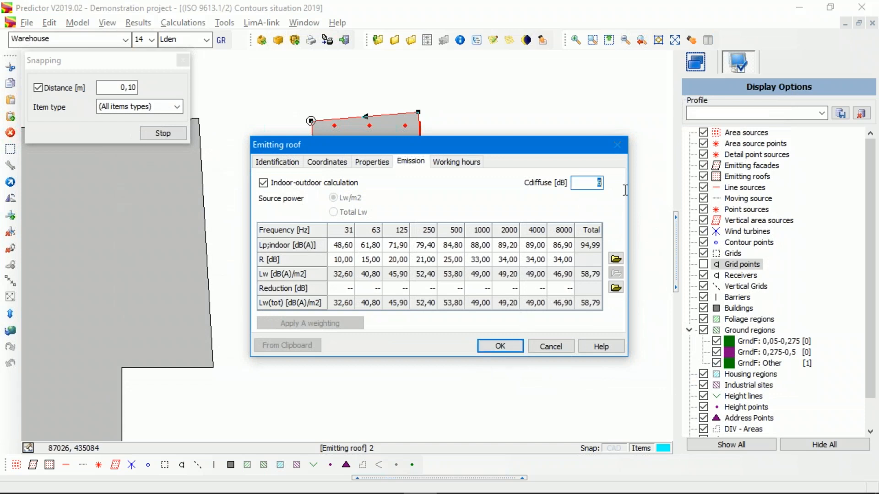
pyautogui.write('5')
pyautogui.click(501, 346)
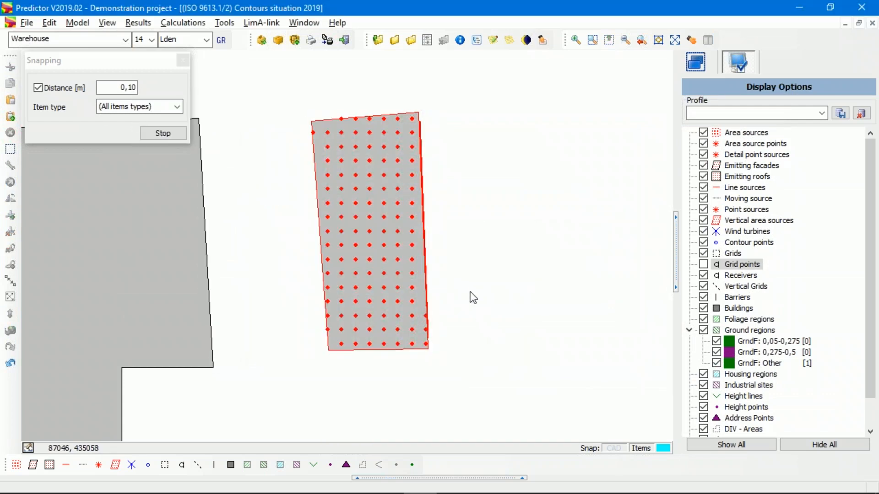
# - Hide the detail point sources in the plan
pyautogui.scroll(-2, 450, 252)
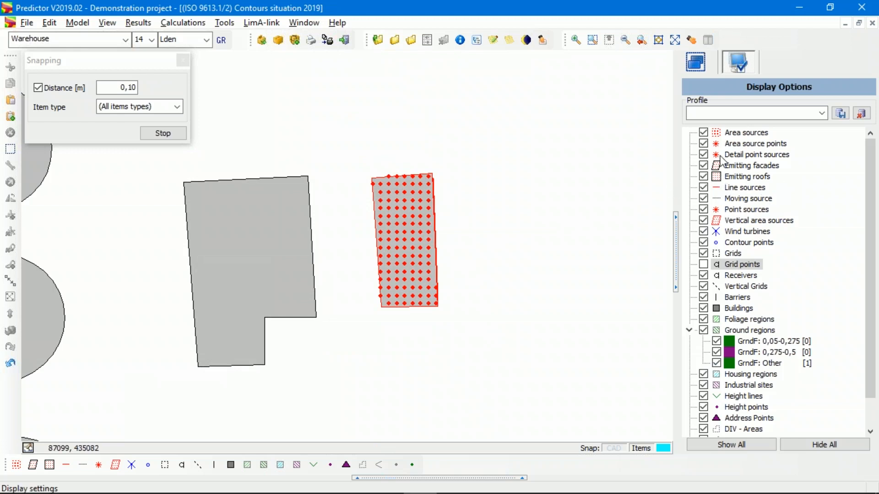
pyautogui.click(704, 154)
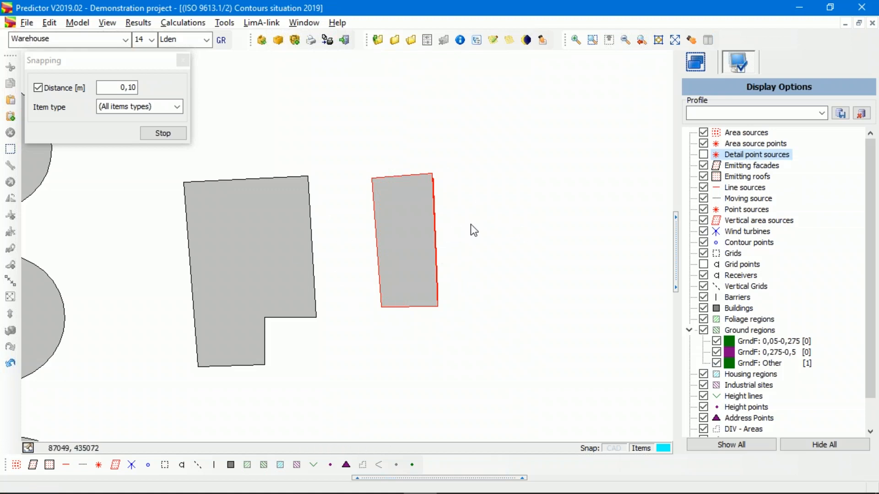
# - Create a new group named Furniture under the main group in the Group Manager
pyautogui.click(87, 25)
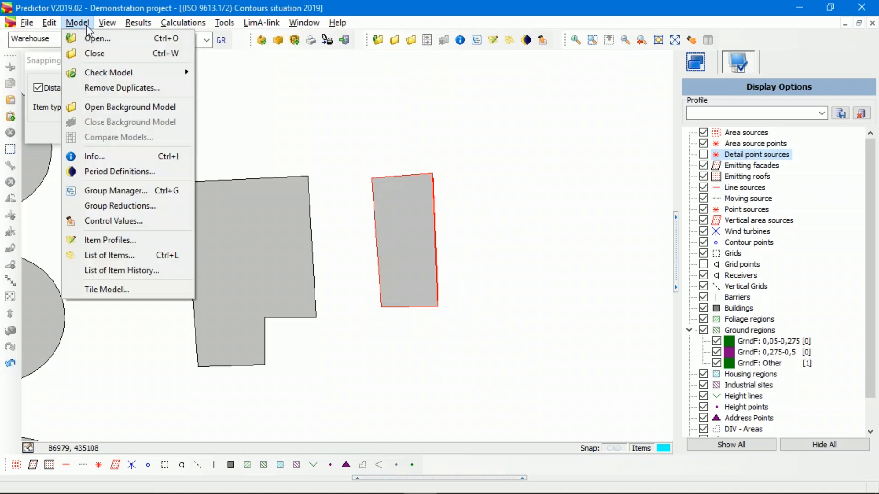
pyautogui.click(108, 189)
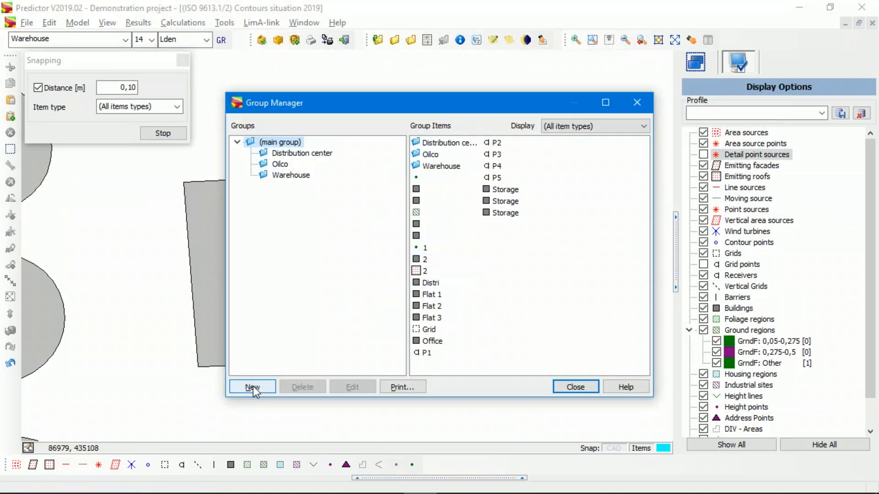
pyautogui.click(252, 387)
pyautogui.write('Furniture')
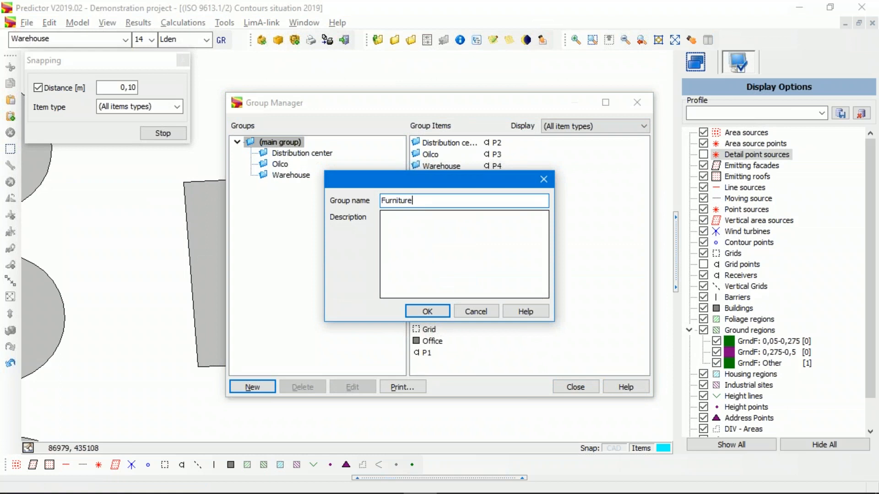
pyautogui.click(434, 312)
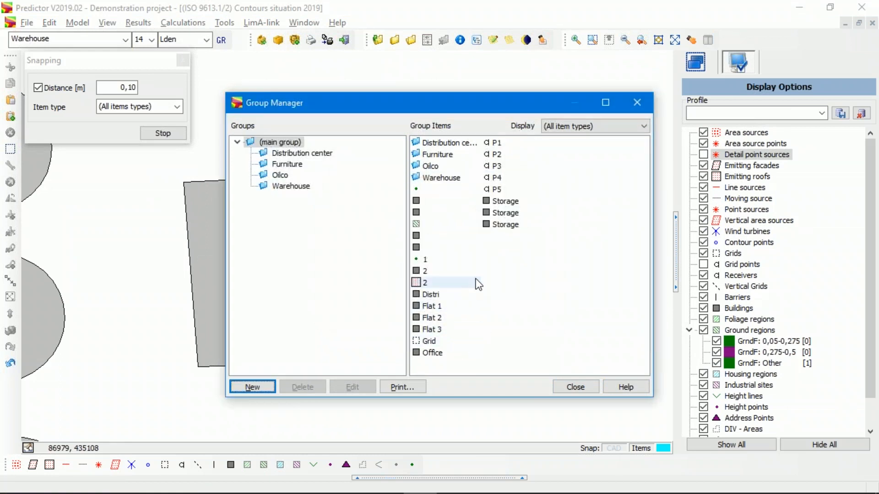
# - Move the emitting roof "2" from the main group and the Windows emitting facade from the Warehouse group into the Furniture group
pyautogui.click(456, 285)
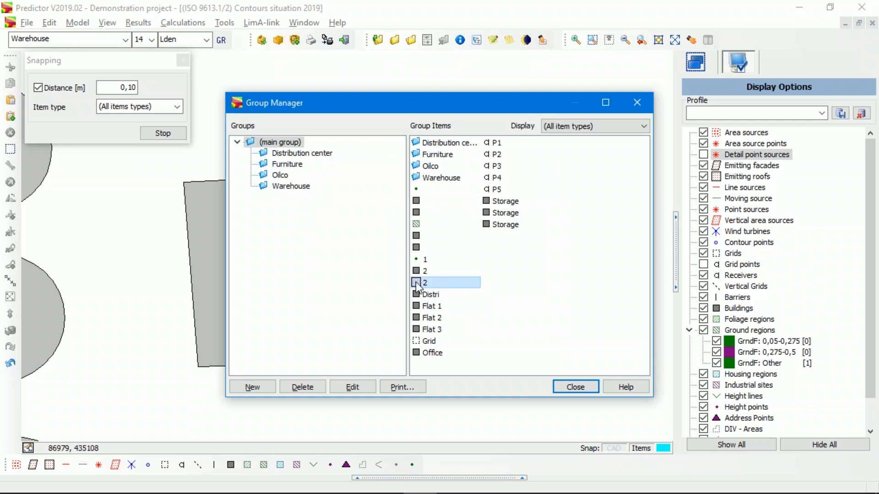
pyautogui.moveTo(416, 282); pyautogui.dragTo(286, 167)
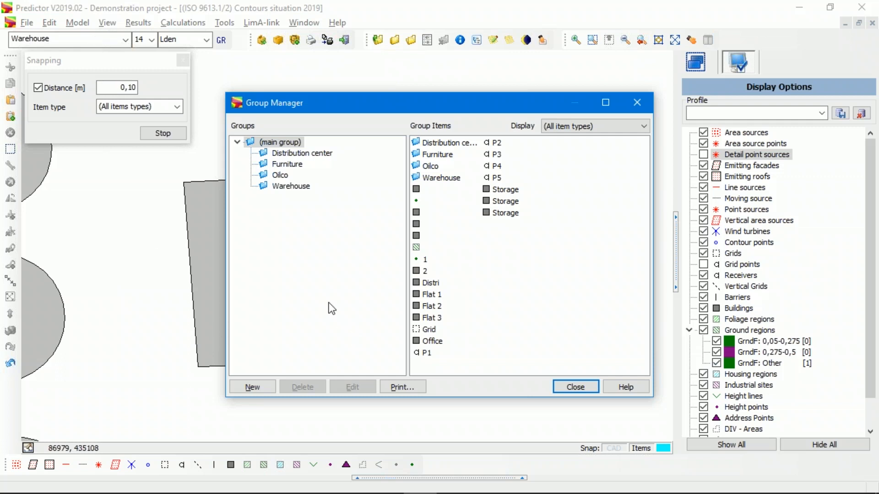
pyautogui.click(295, 189)
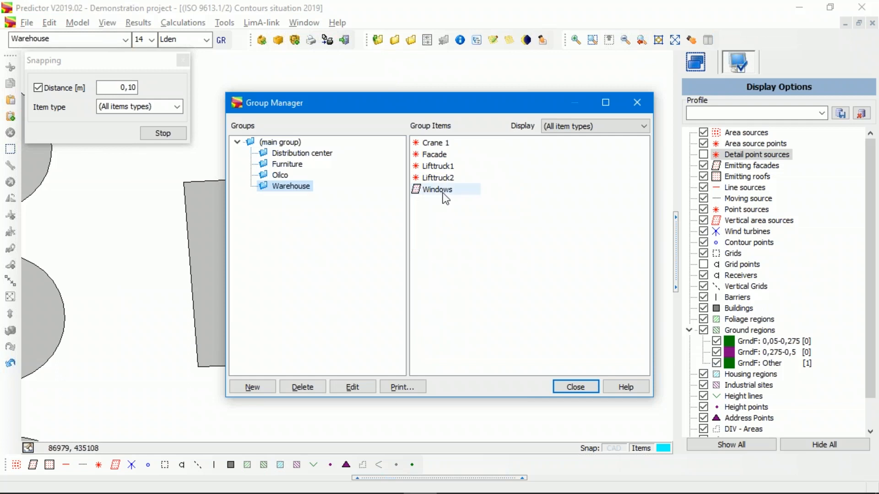
pyautogui.moveTo(439, 194); pyautogui.dragTo(298, 165)
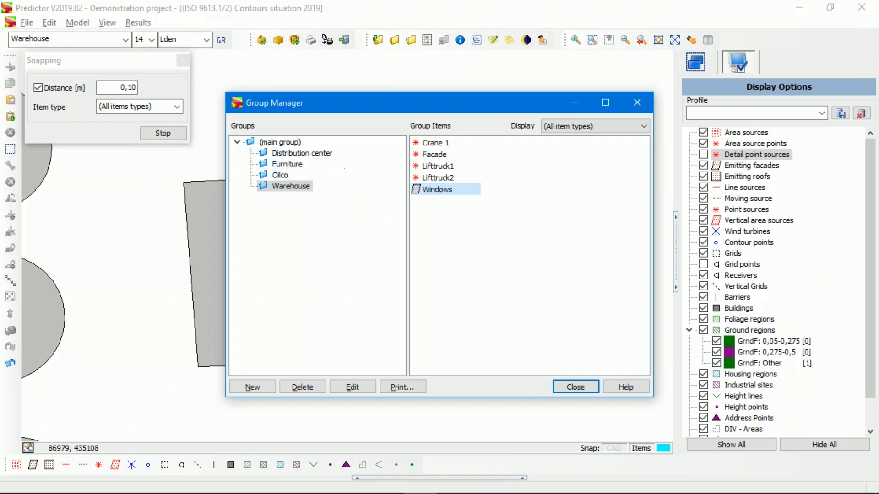
pyautogui.click(298, 167)
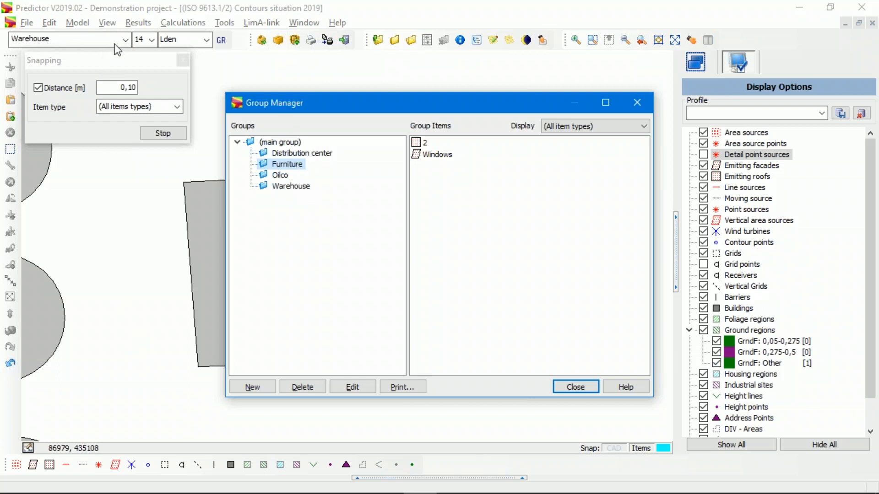
pyautogui.click(486, 227)
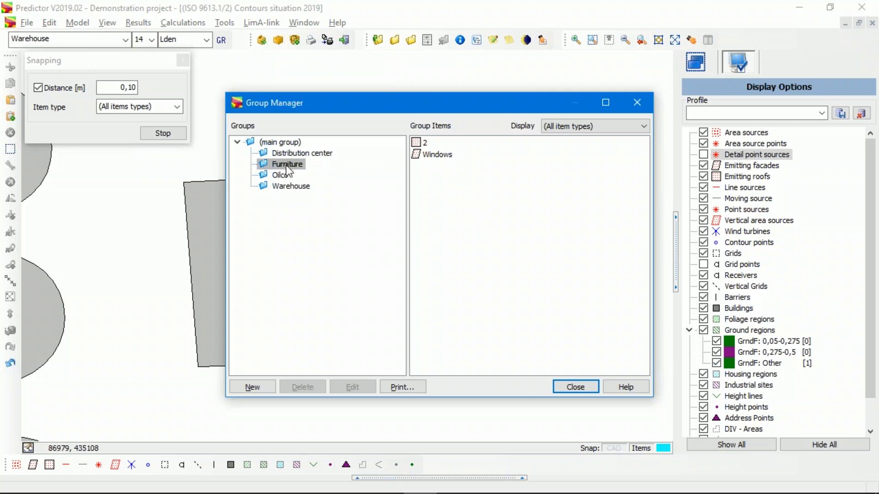
# - Rename the emitting roof in the Furniture group as Roof and close the Group Manager
pyautogui.doubleClick(425, 143)
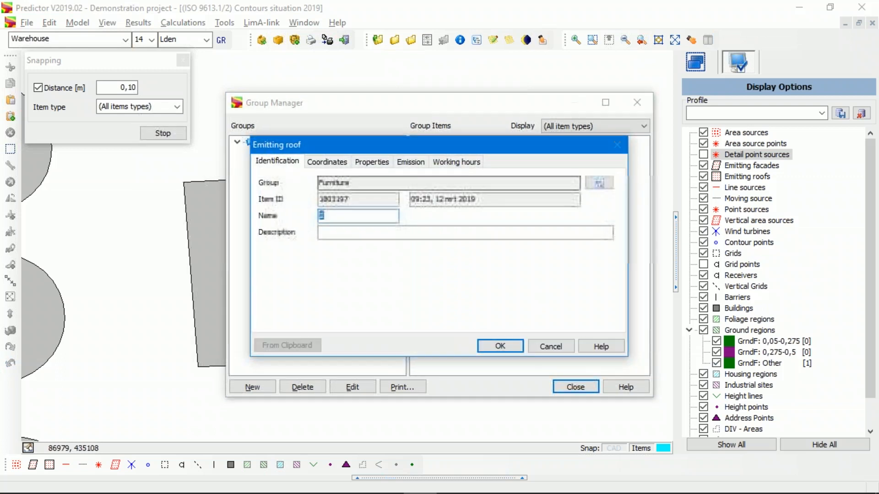
pyautogui.write('Roof')
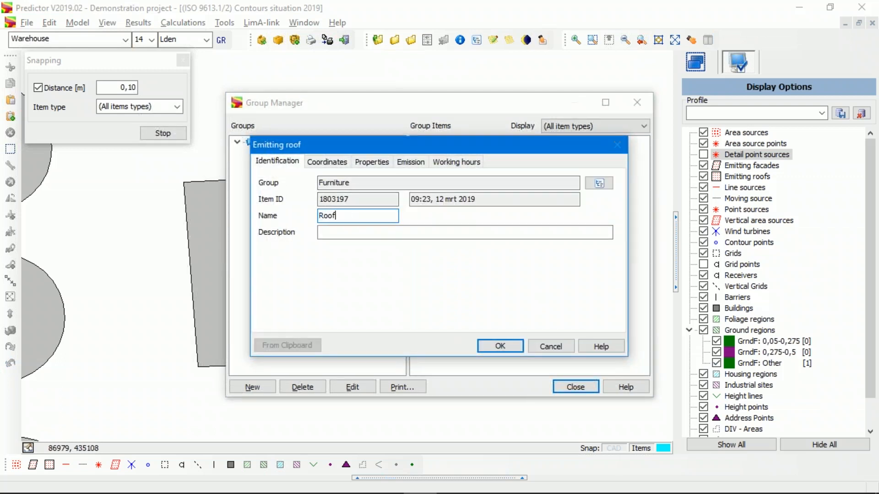
pyautogui.click(500, 346)
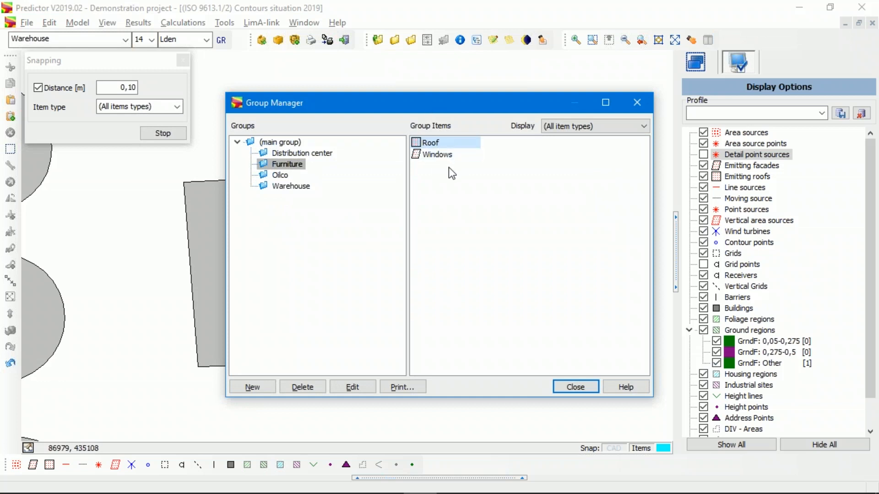
pyautogui.click(588, 389)
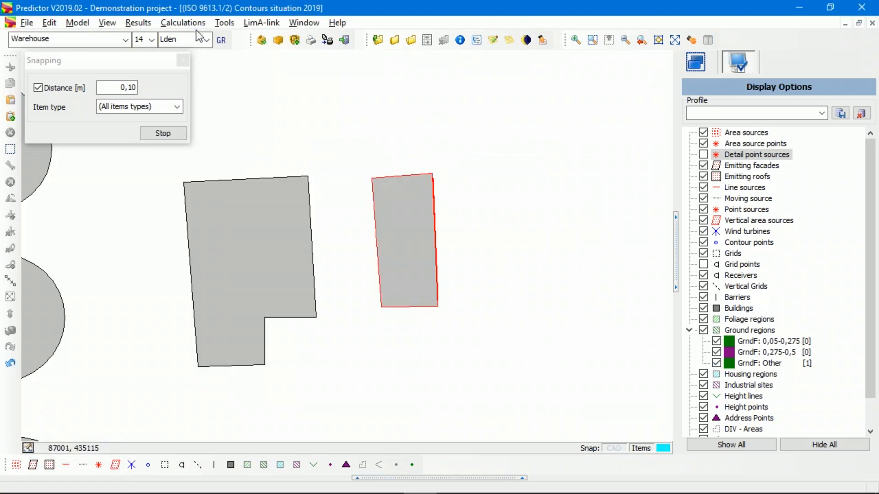
pyautogui.click(194, 25)
pyautogui.click(204, 75)
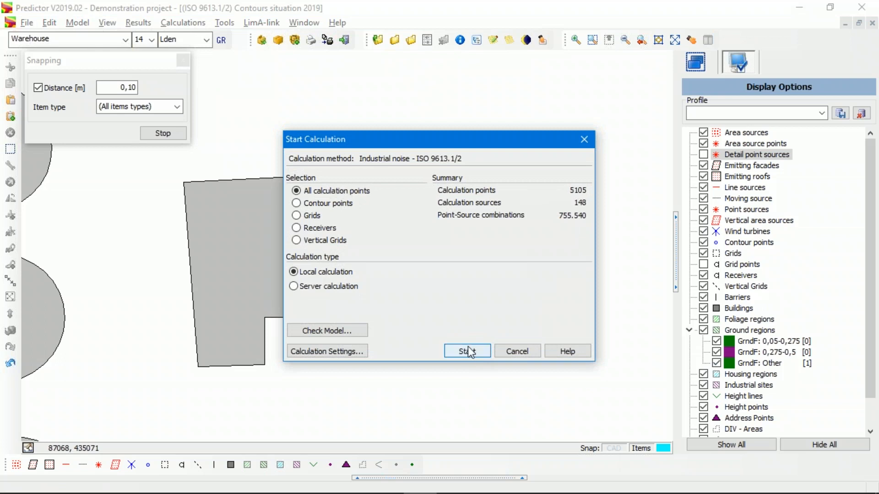
pyautogui.click(467, 351)
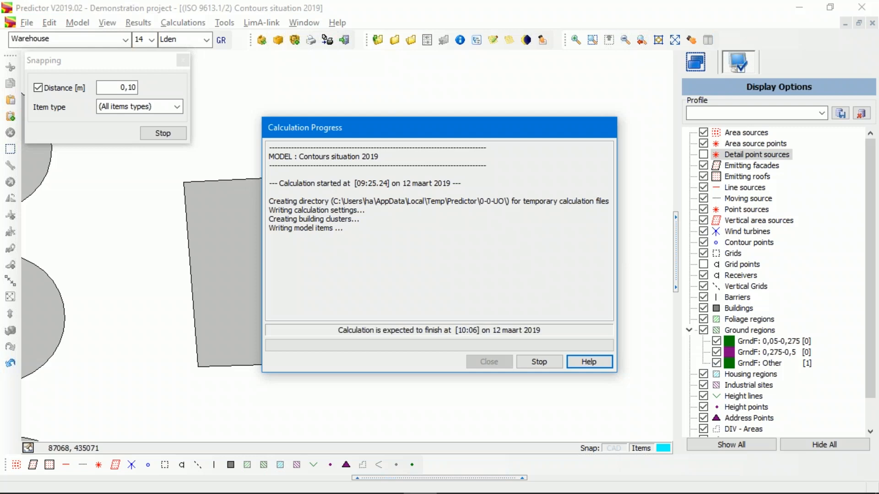
pyautogui.moveTo(447, 493)
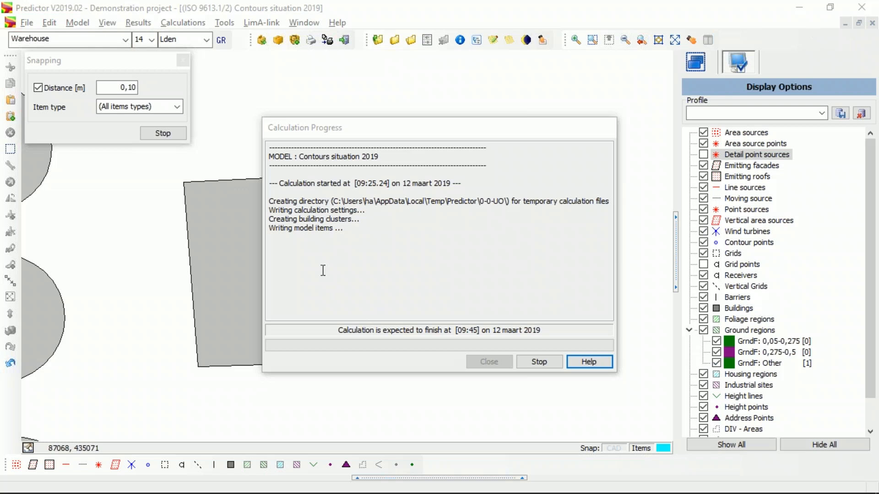
pyautogui.click(539, 363)
pyautogui.click(503, 363)
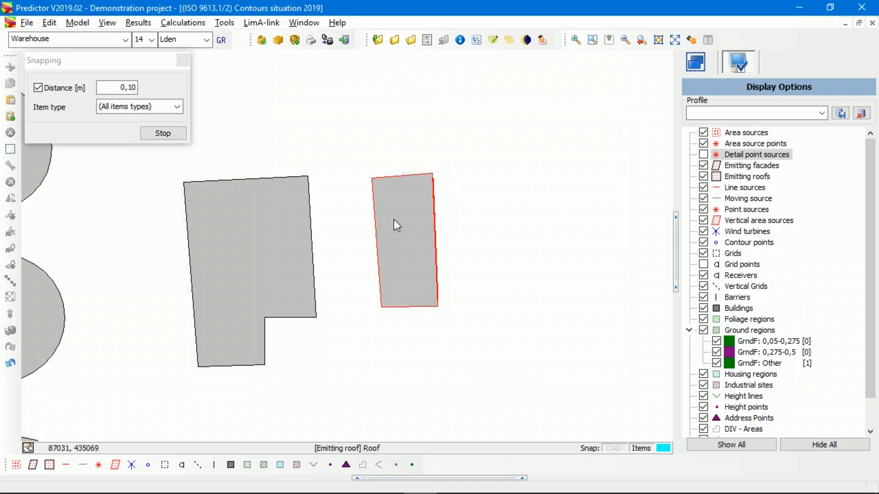
# - Set the calculation grid's X and Y steps to 25 m
pyautogui.scroll(-5, 397, 225)
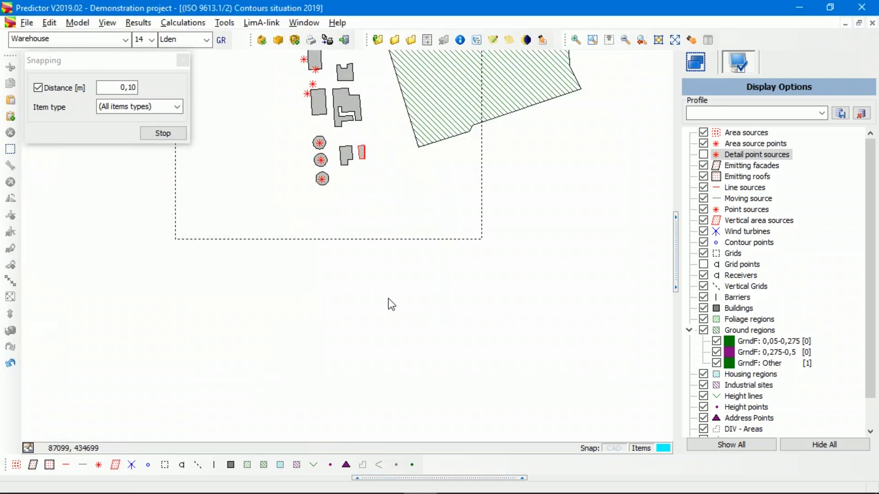
pyautogui.doubleClick(386, 243)
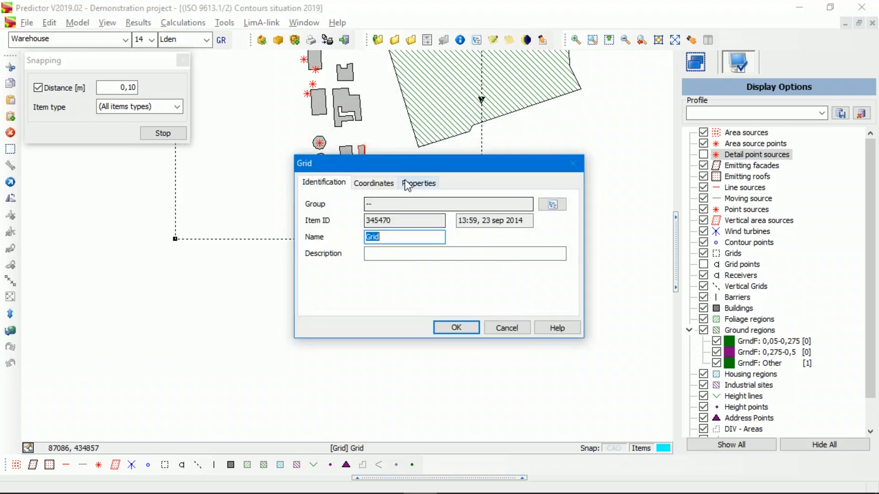
pyautogui.click(373, 183)
pyautogui.click(418, 183)
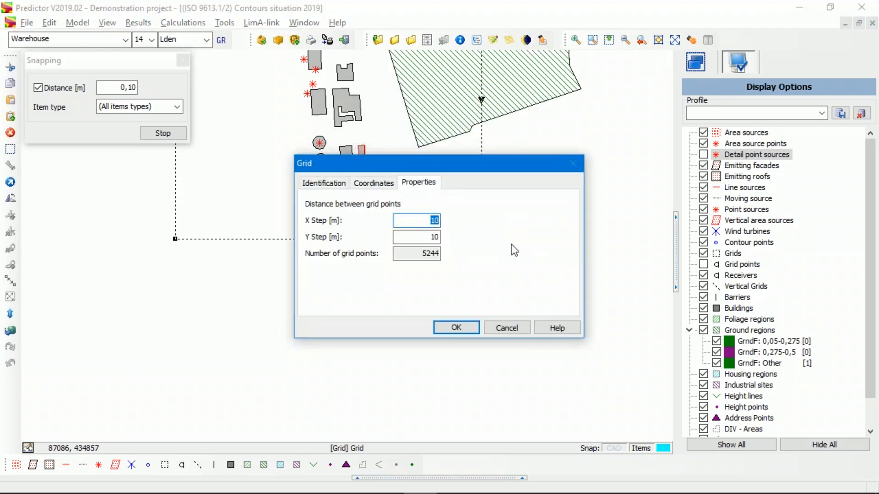
pyautogui.write('25')
pyautogui.press('Tab')
pyautogui.write('25')
pyautogui.press('Tab')
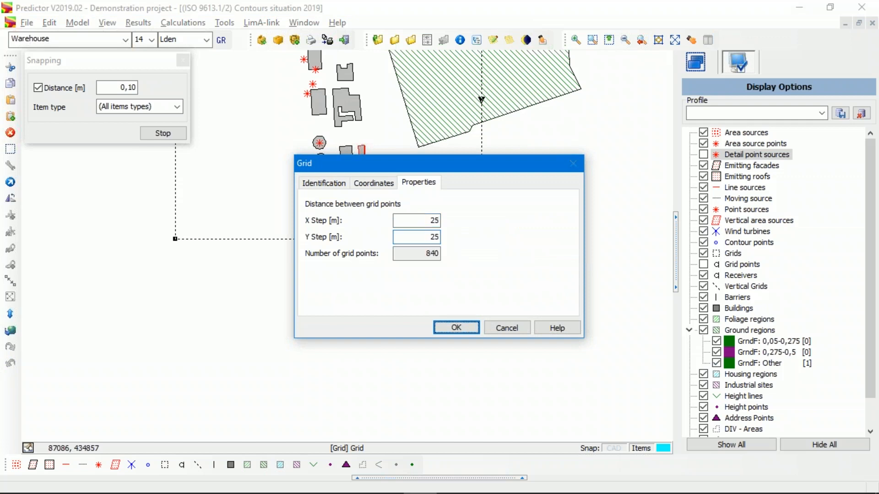
pyautogui.click(464, 330)
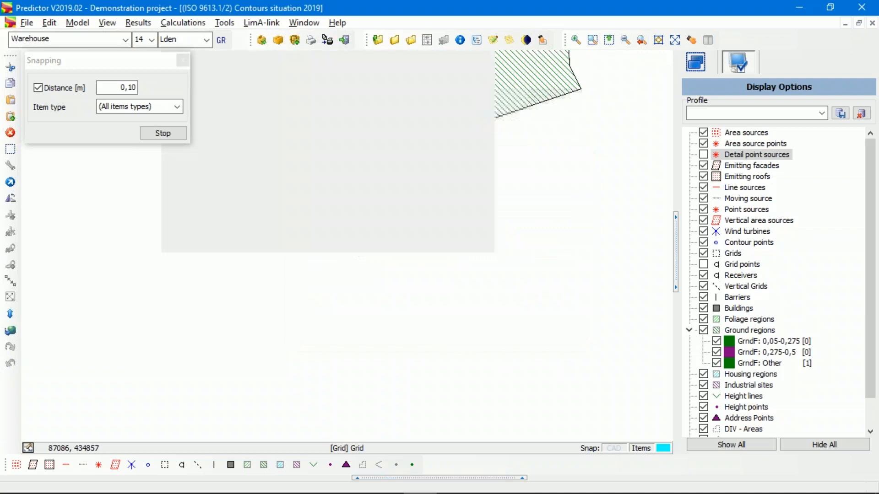
# - Run the local noise calculation for all calculation points until it completes, and close its progress window
pyautogui.click(200, 24)
pyautogui.click(204, 77)
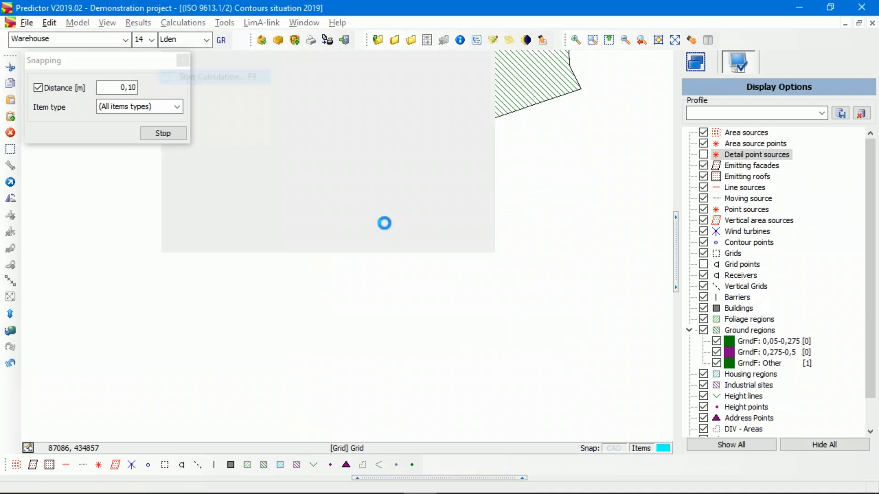
pyautogui.click(462, 350)
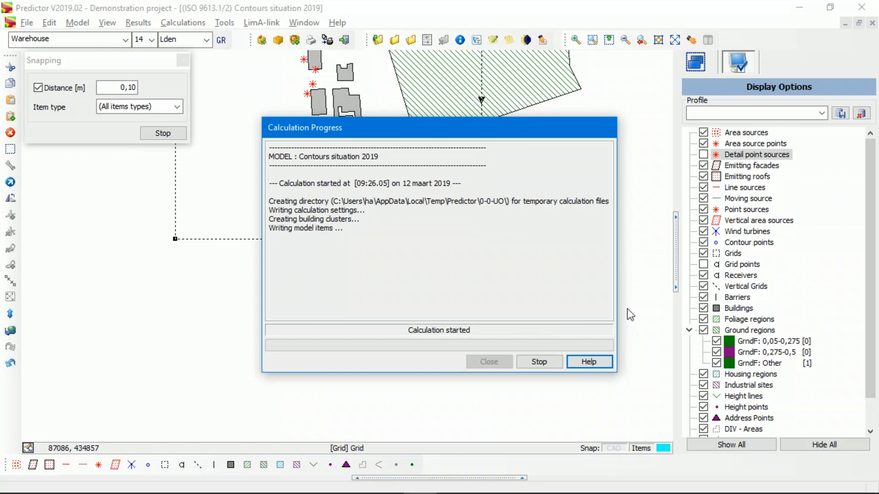
pyautogui.moveTo(481, 132); pyautogui.dragTo(422, 156)
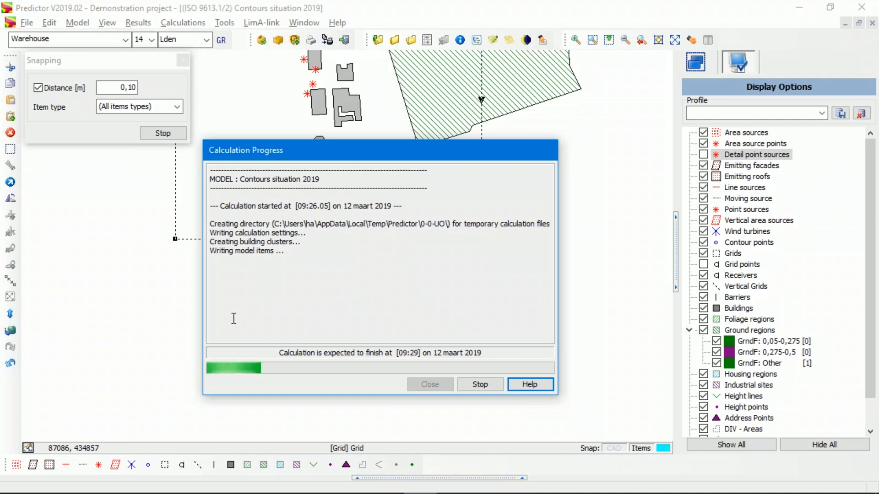
pyautogui.moveTo(391, 148); pyautogui.dragTo(450, 241)
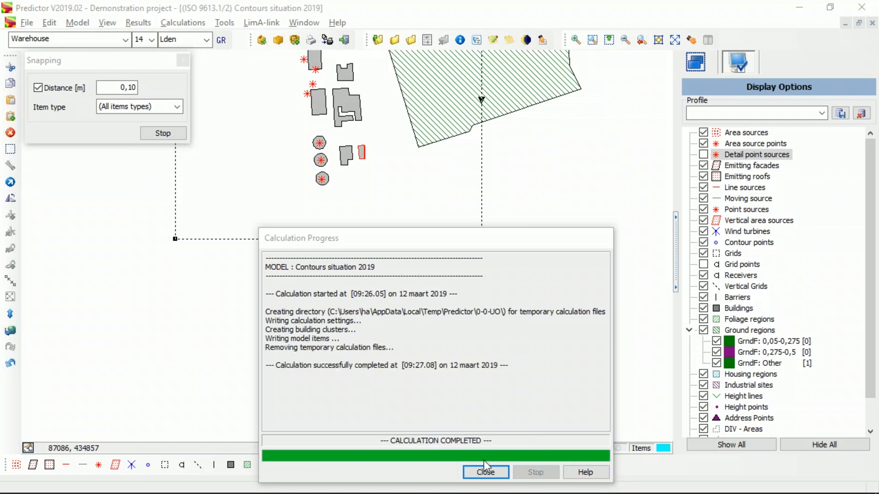
pyautogui.click(484, 472)
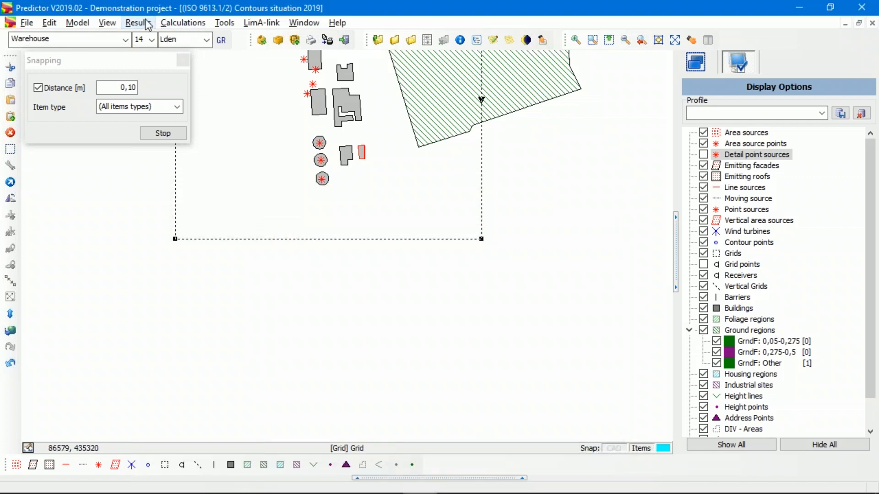
# - Close the Snapping window
pyautogui.click(139, 22)
pyautogui.click(99, 122)
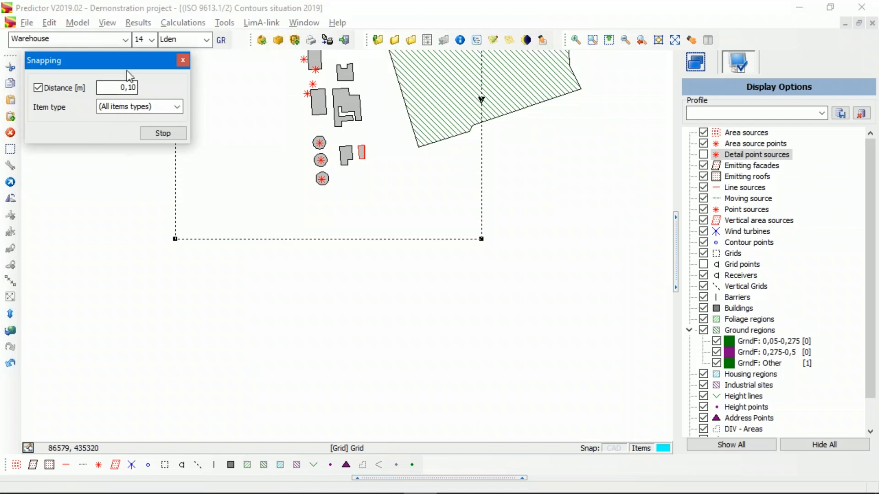
pyautogui.click(184, 60)
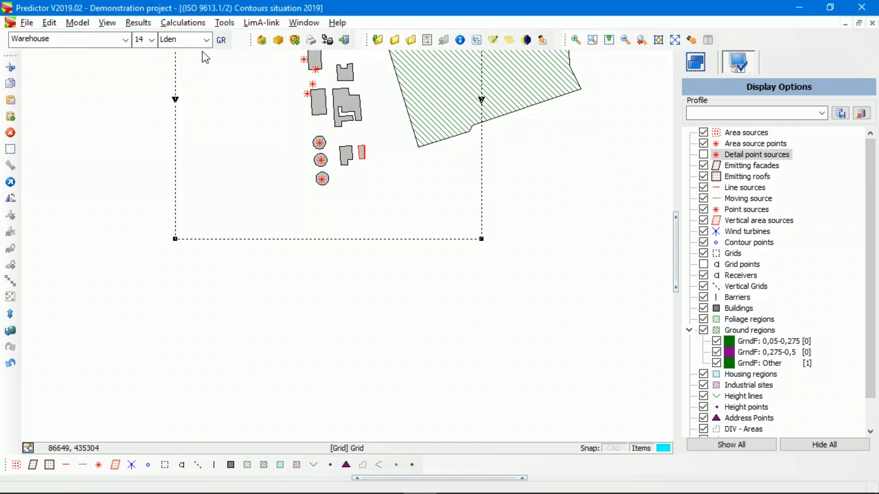
# - Reset the contour and result label settings to their defaults and apply them to the noise contours
pyautogui.click(138, 22)
pyautogui.click(160, 102)
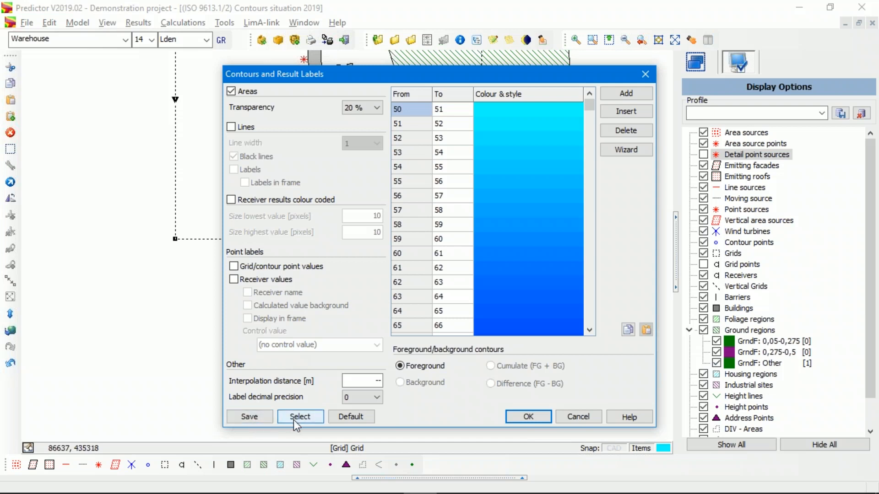
pyautogui.click(347, 415)
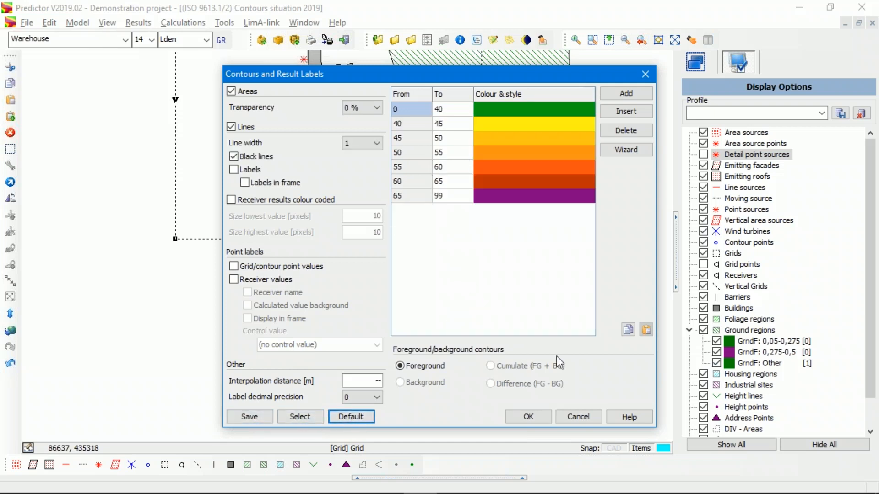
pyautogui.click(528, 416)
# - Display the Lden noise contours for the main group
pyautogui.scroll(-3, 387, 192)
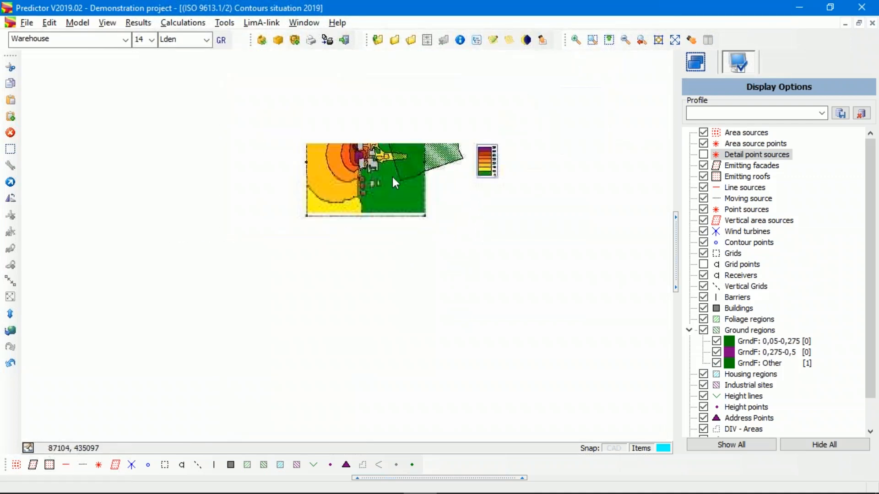
pyautogui.moveTo(399, 174); pyautogui.dragTo(358, 249)
pyautogui.scroll(4, 355, 242)
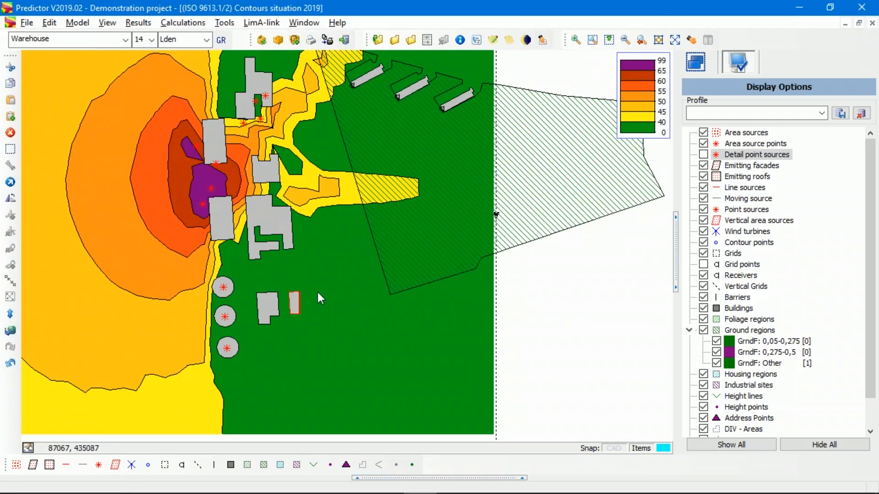
pyautogui.click(125, 39)
pyautogui.click(96, 54)
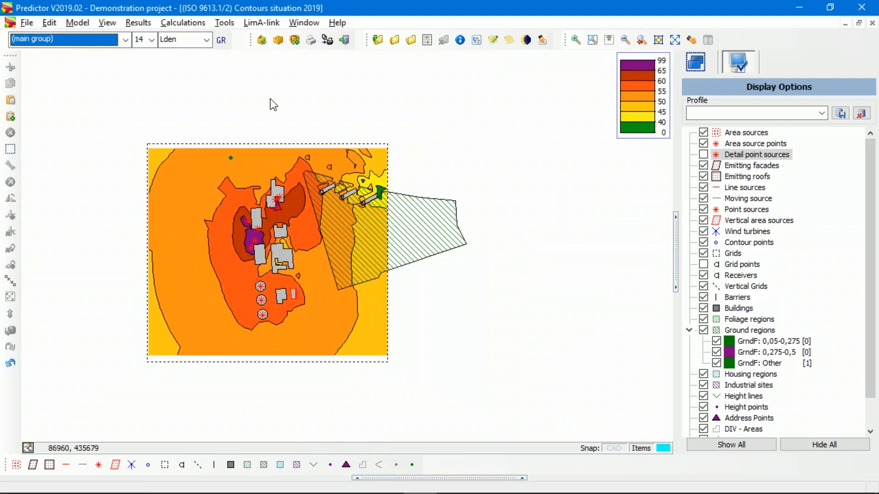
# - Switch the noise contours to the Day period and display them for the Distribution center group
pyautogui.click(206, 39)
pyautogui.click(203, 55)
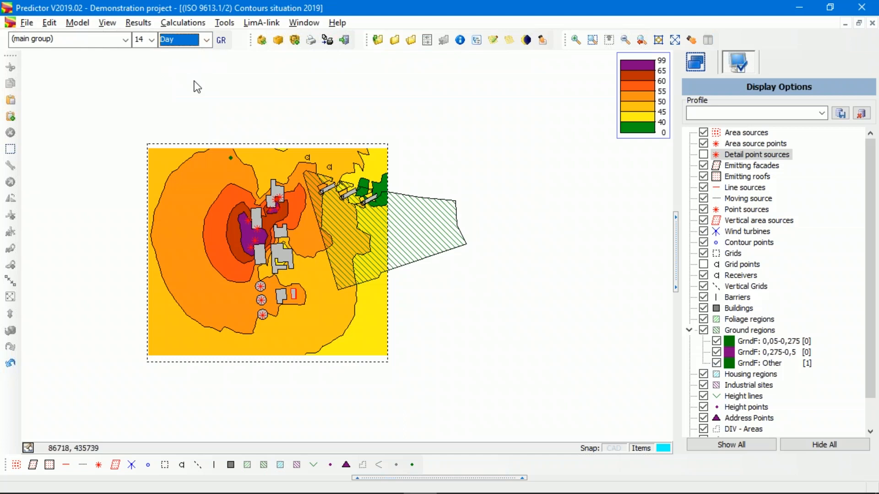
pyautogui.click(125, 40)
pyautogui.click(99, 69)
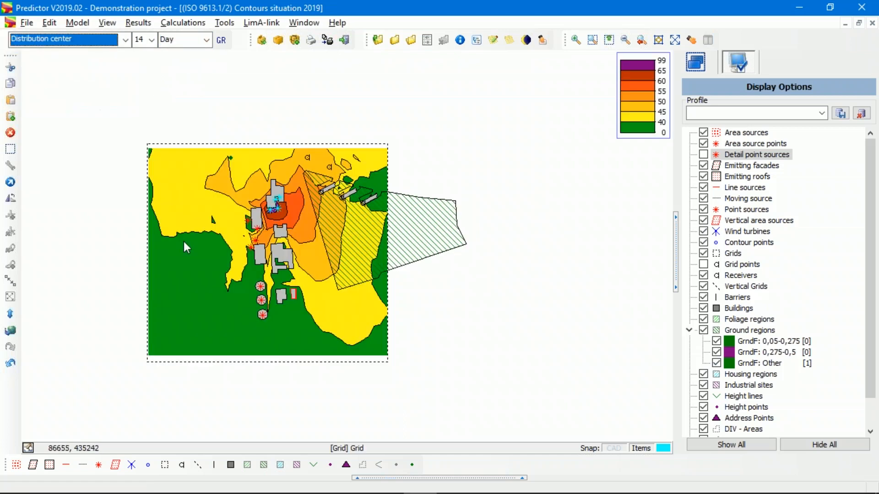
# - Display the Day noise contours for the Oilco group and for the Warehouse group in turn
pyautogui.click(126, 42)
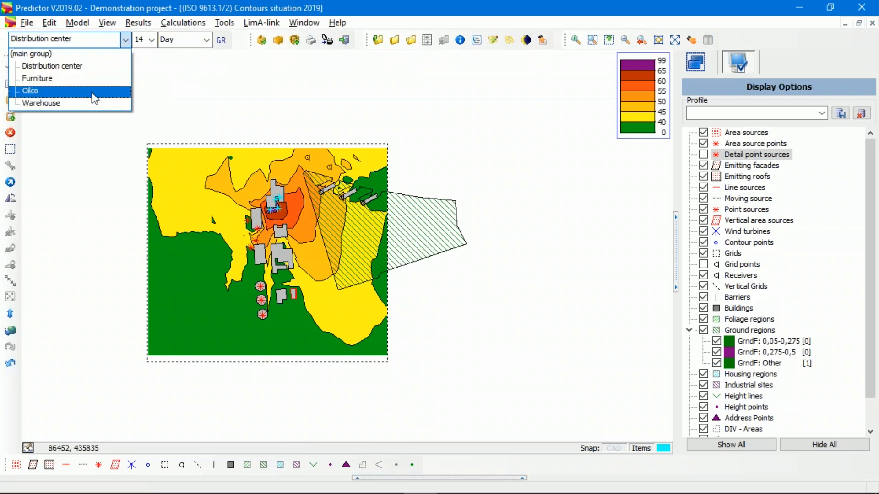
pyautogui.click(91, 92)
pyautogui.click(127, 45)
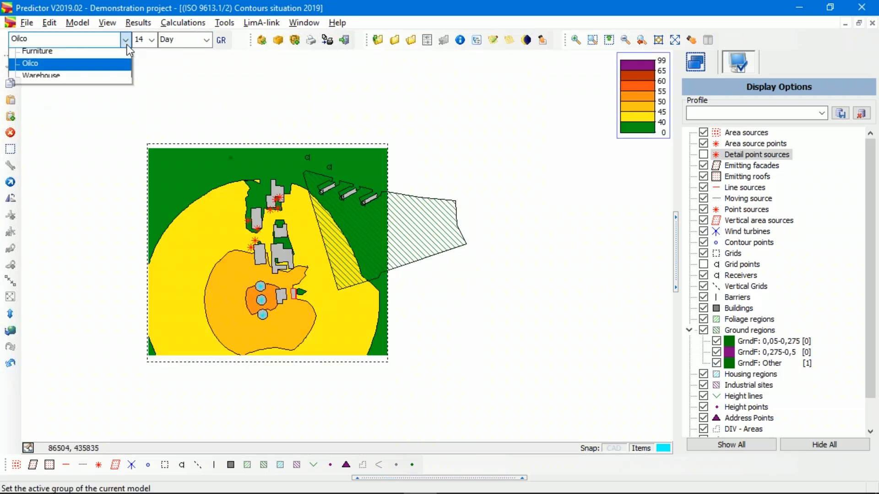
pyautogui.click(97, 105)
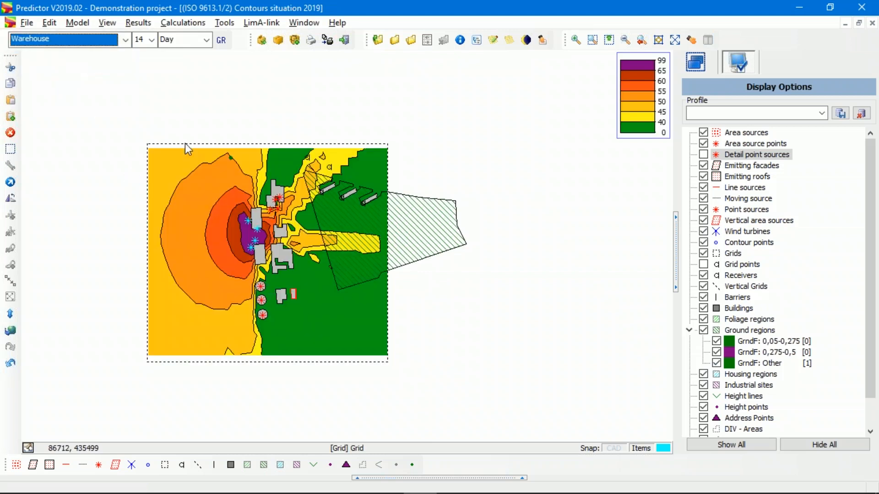
# - Make Furniture the active group and display its Day noise contours around the small building
pyautogui.click(125, 41)
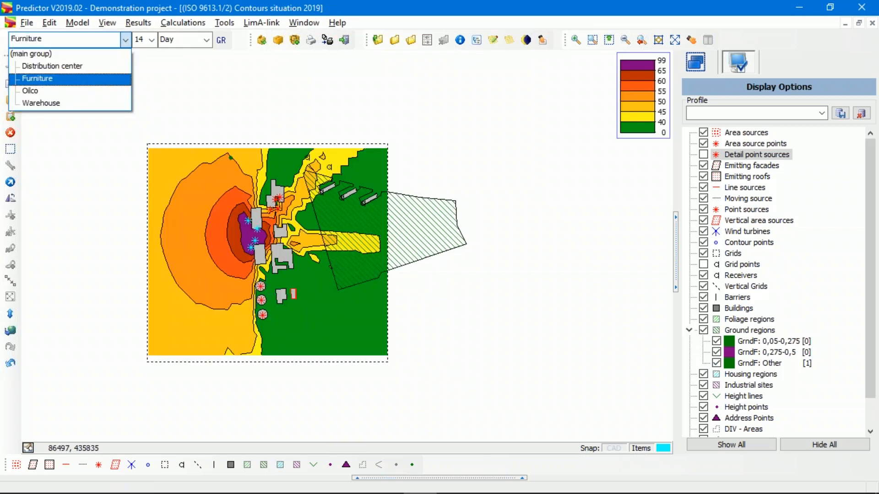
pyautogui.click(90, 79)
pyautogui.scroll(5, 285, 302)
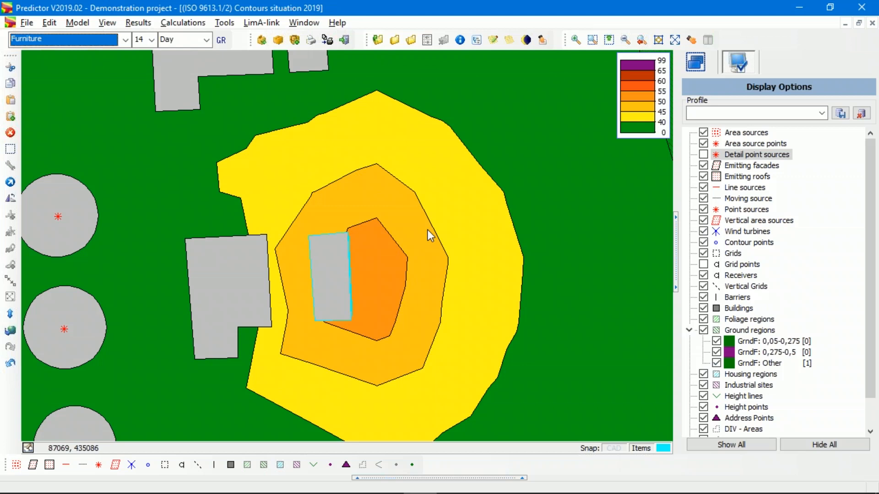
pyautogui.scroll(-2, 431, 234)
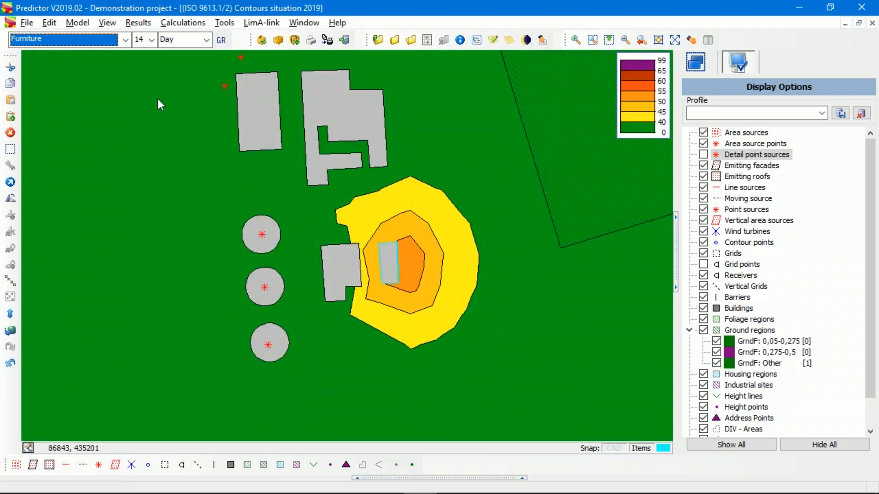
# - Open the 3D view and examine the Furniture group's contours around the small building from close by
pyautogui.click(107, 23)
pyautogui.click(142, 70)
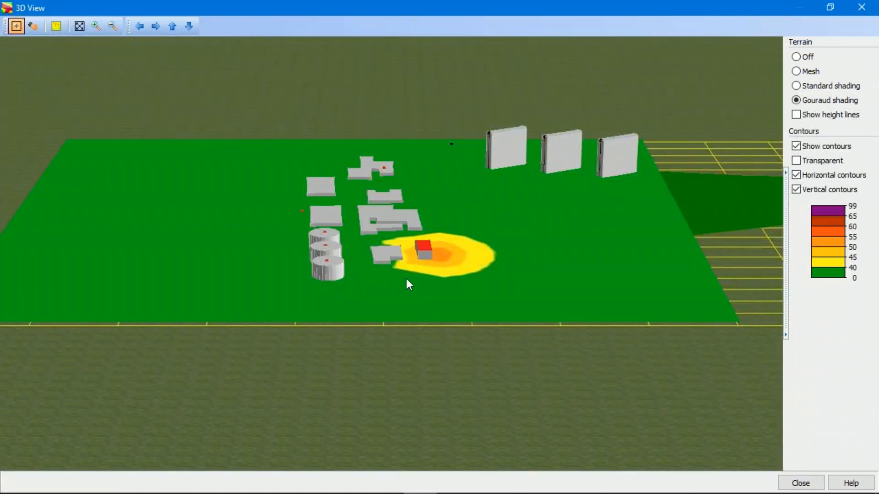
pyautogui.scroll(3, 479, 267)
pyautogui.moveTo(558, 269); pyautogui.dragTo(372, 265)
pyautogui.scroll(5, 373, 265)
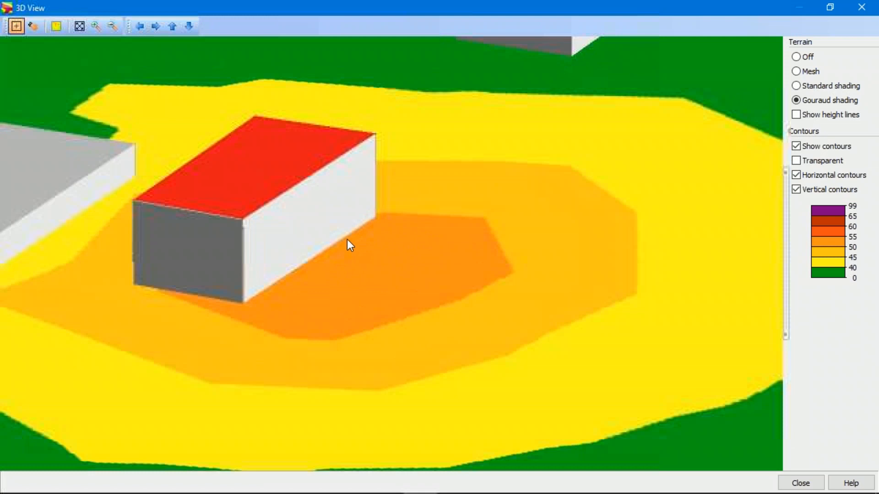
pyautogui.scroll(5, 352, 249)
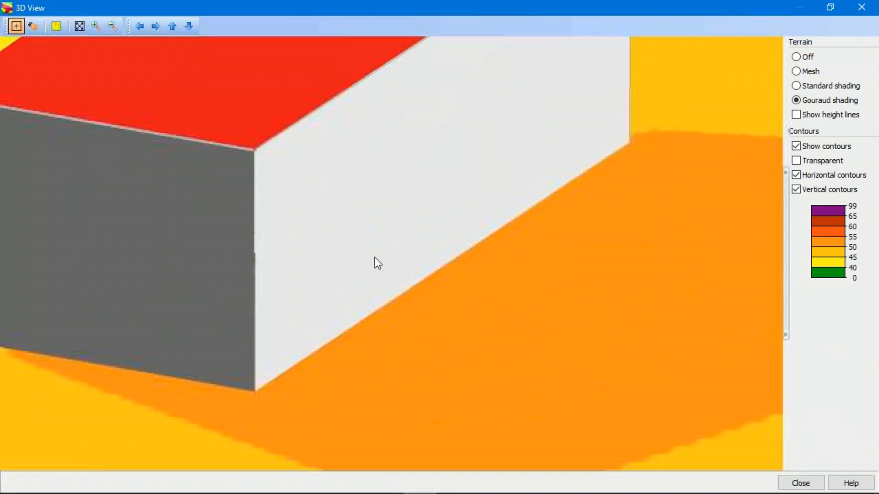
pyautogui.scroll(-5, 375, 252)
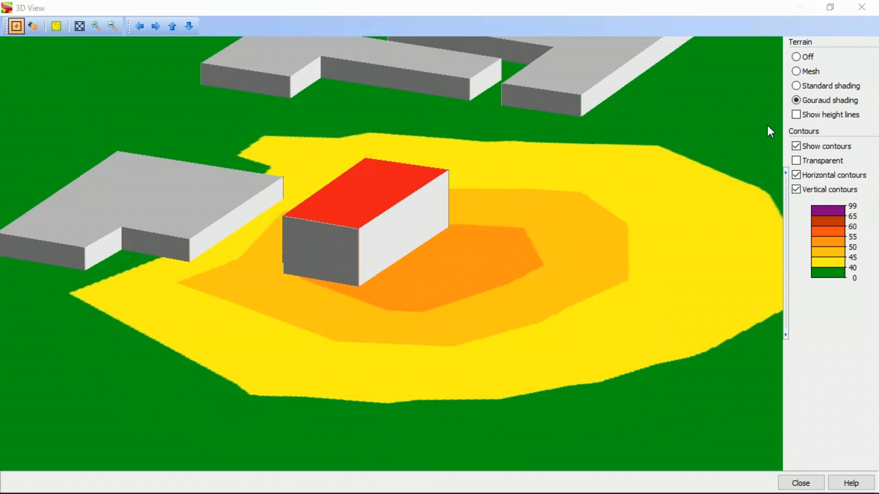
# - Hide the horizontal contours in the 3D view to examine the emitting facade, and show them again
pyautogui.click(800, 177)
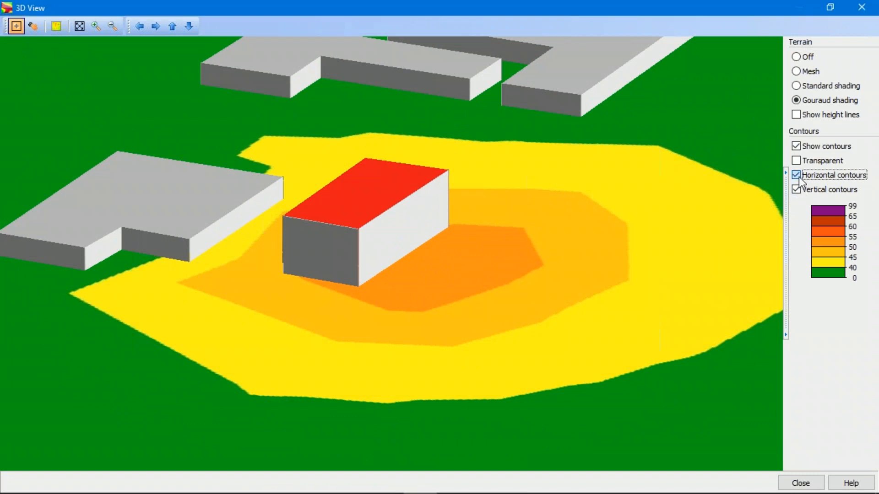
pyautogui.click(797, 176)
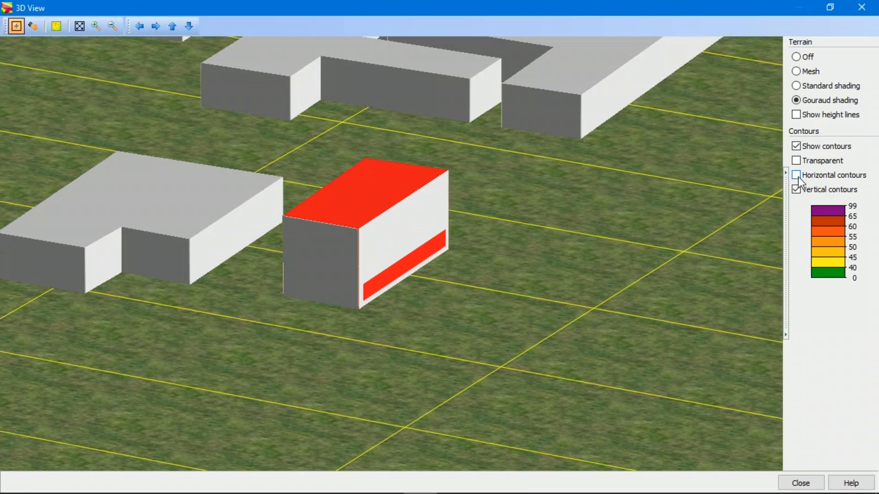
pyautogui.click(797, 176)
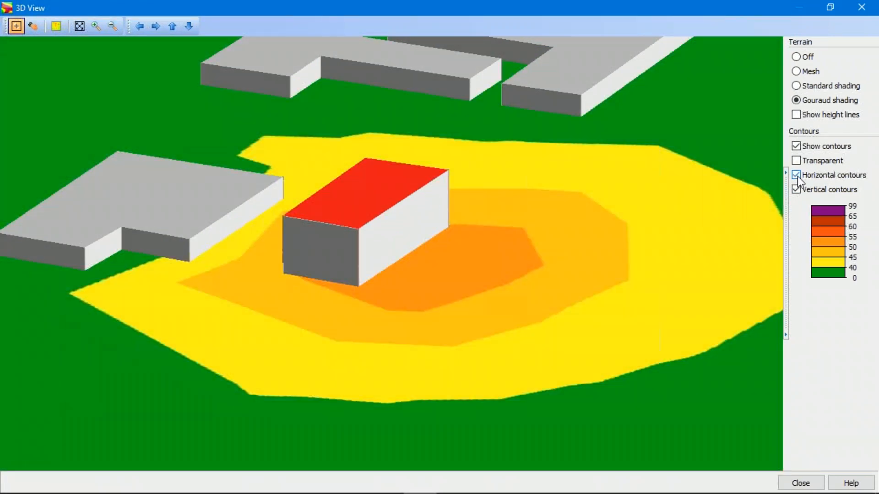
pyautogui.click(797, 176)
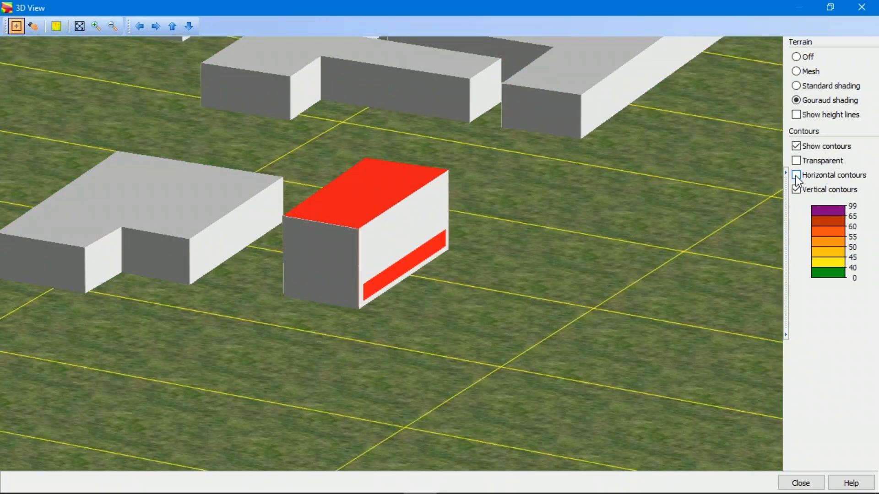
pyautogui.click(796, 175)
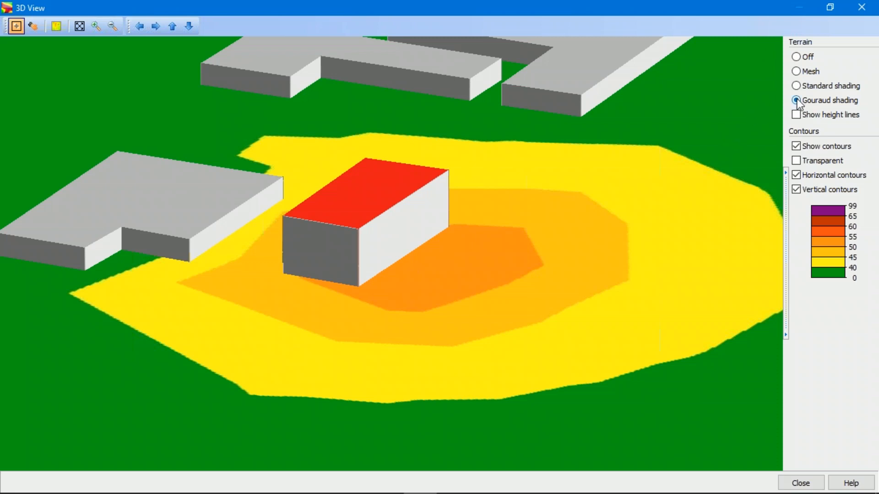
# - Make the contours transparent in the 3D view, examine the base of the emitting facade and close the view
pyautogui.click(797, 161)
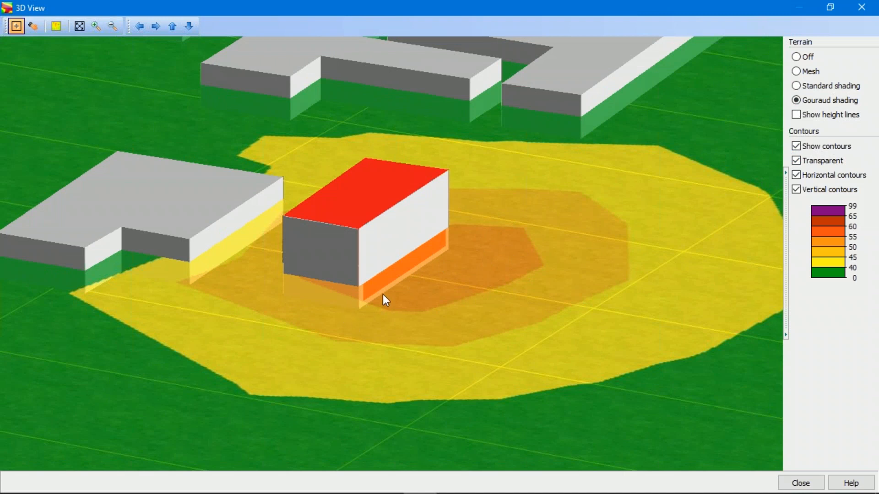
pyautogui.scroll(3, 383, 294)
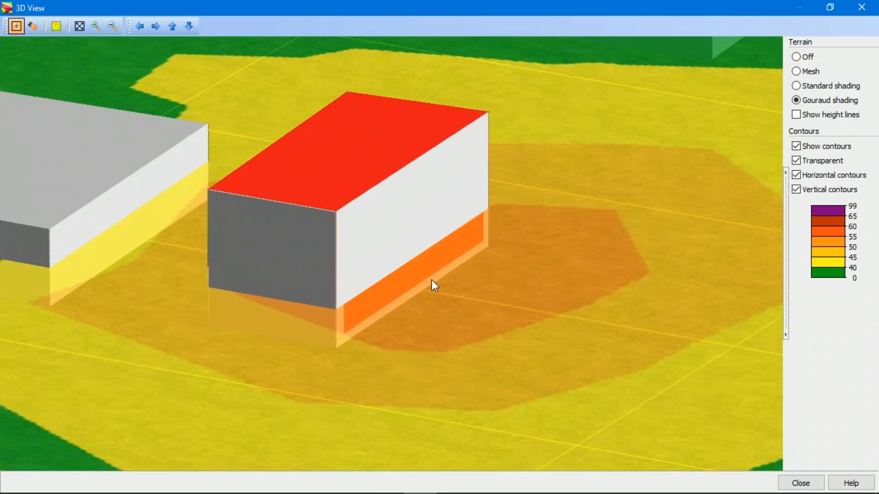
pyautogui.click(861, 7)
# - Check the contour calculation height in the calculation settings and leave them without changes
pyautogui.click(183, 23)
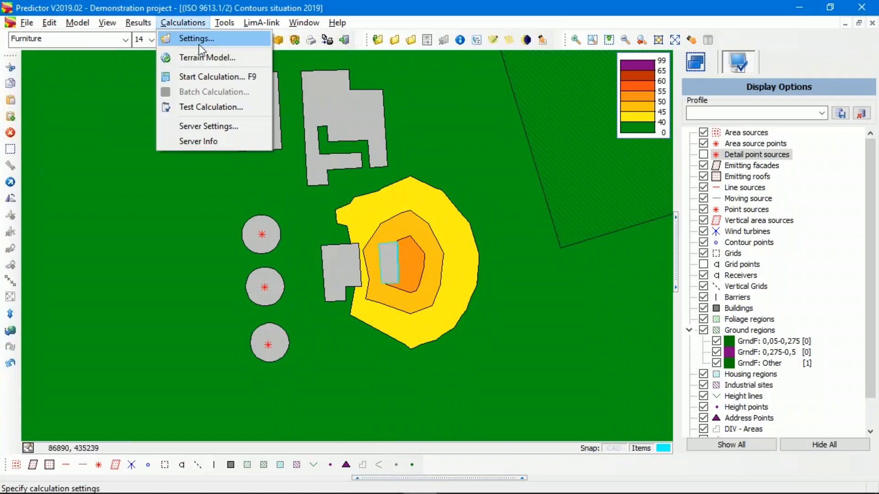
pyautogui.click(200, 39)
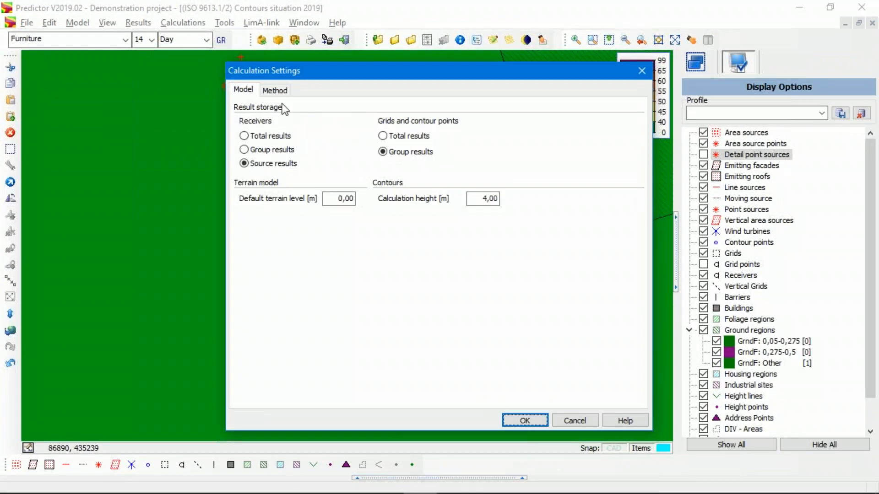
pyautogui.moveTo(468, 198); pyautogui.dragTo(526, 193)
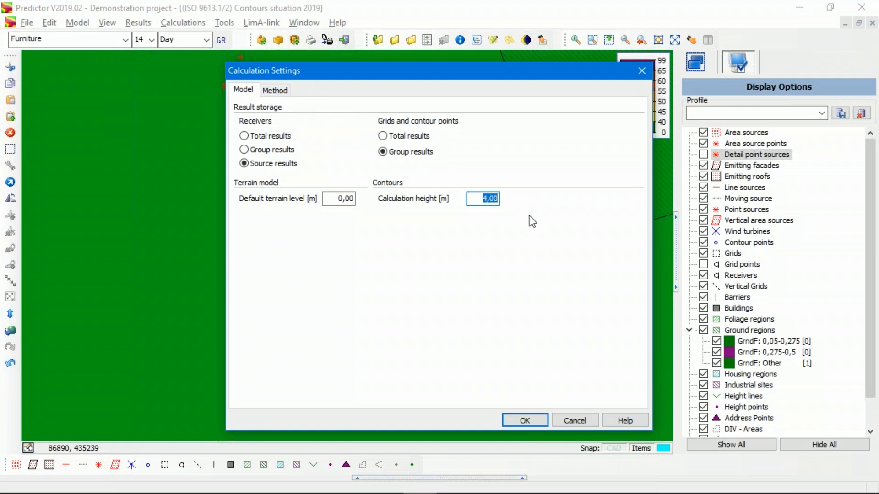
pyautogui.click(577, 420)
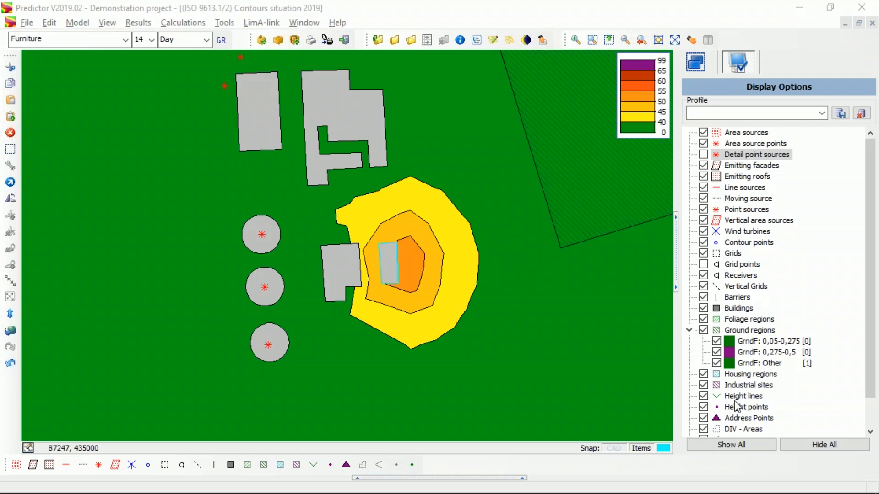
# - Examine the calculation methods available for a new model, and leave the model dialogs without creating one
pyautogui.click(380, 43)
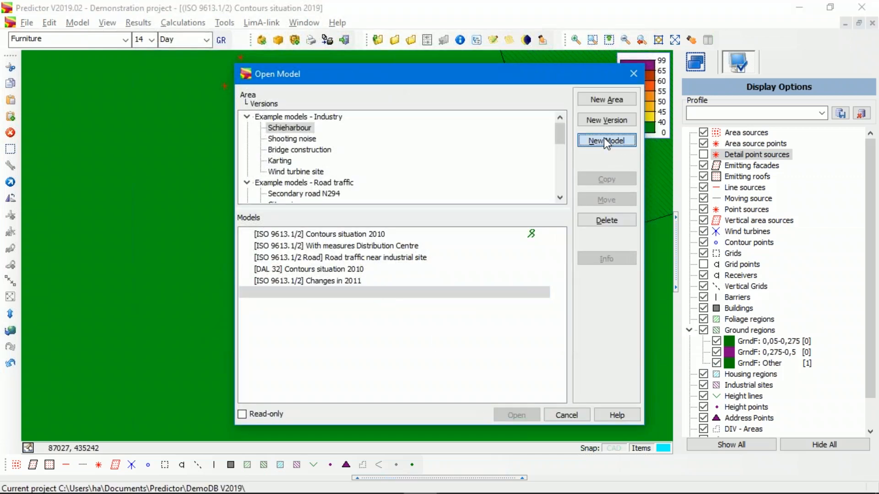
pyautogui.click(604, 139)
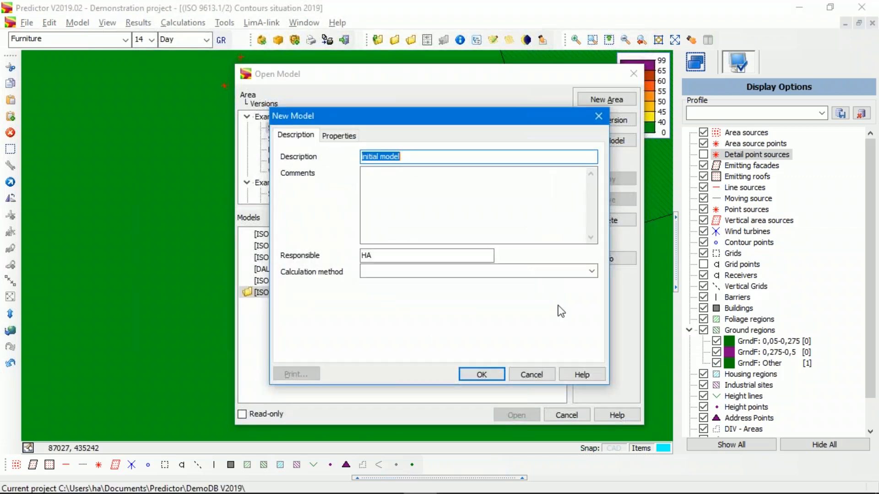
pyautogui.click(591, 272)
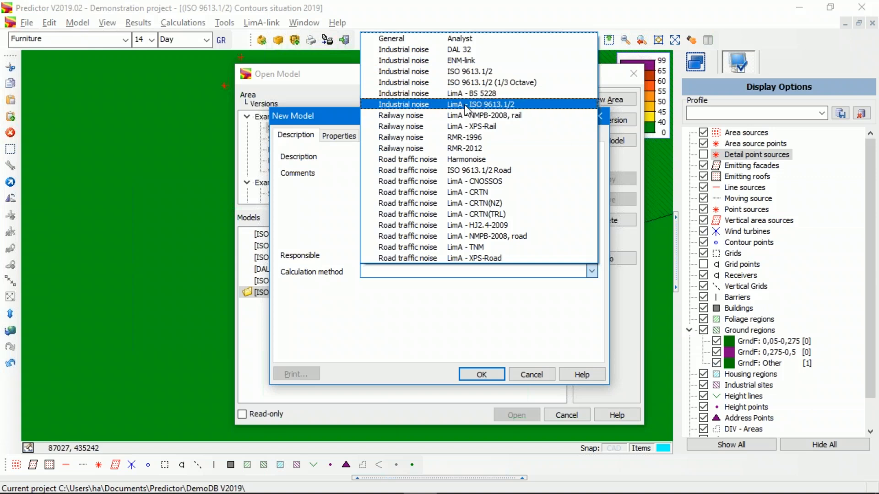
pyautogui.click(436, 323)
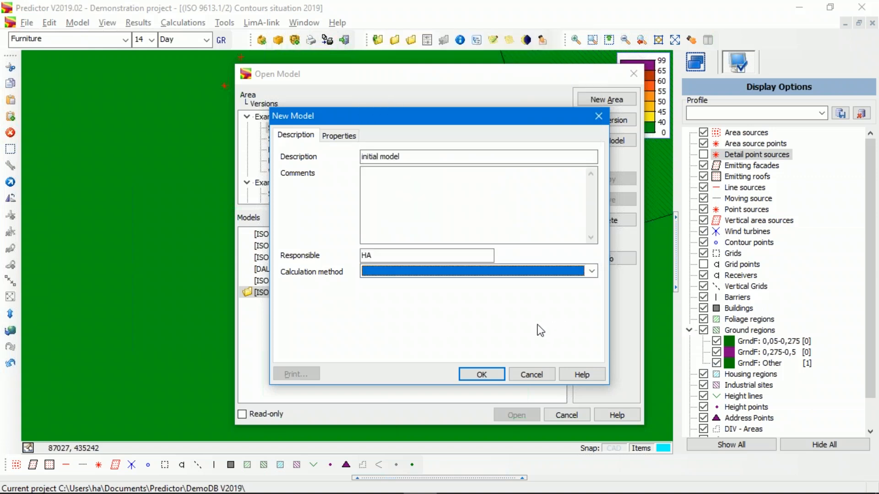
pyautogui.click(540, 373)
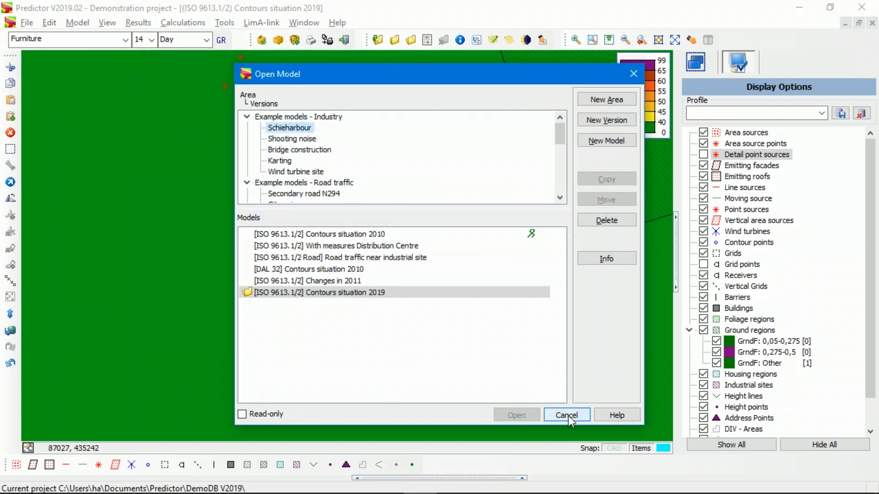
pyautogui.click(567, 415)
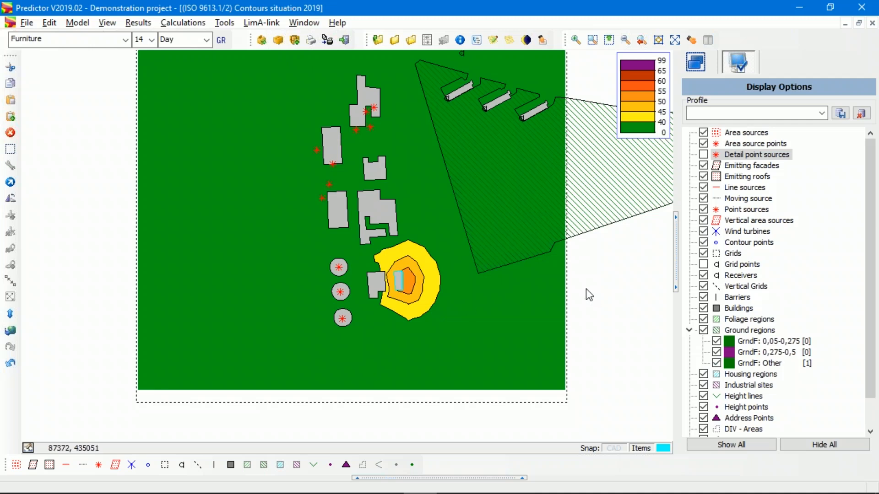
# - Hide the noise contours and result labels across the whole model
pyautogui.scroll(-2, 540, 293)
pyautogui.moveTo(469, 256); pyautogui.dragTo(344, 251)
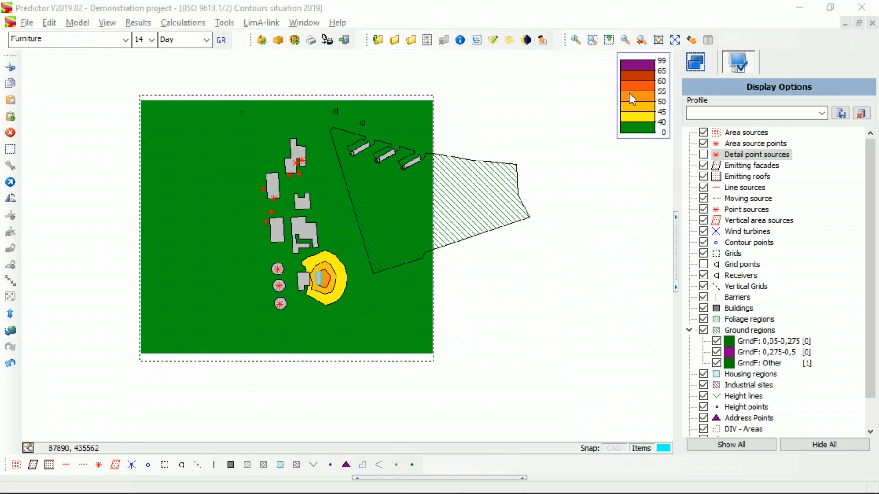
pyautogui.click(147, 25)
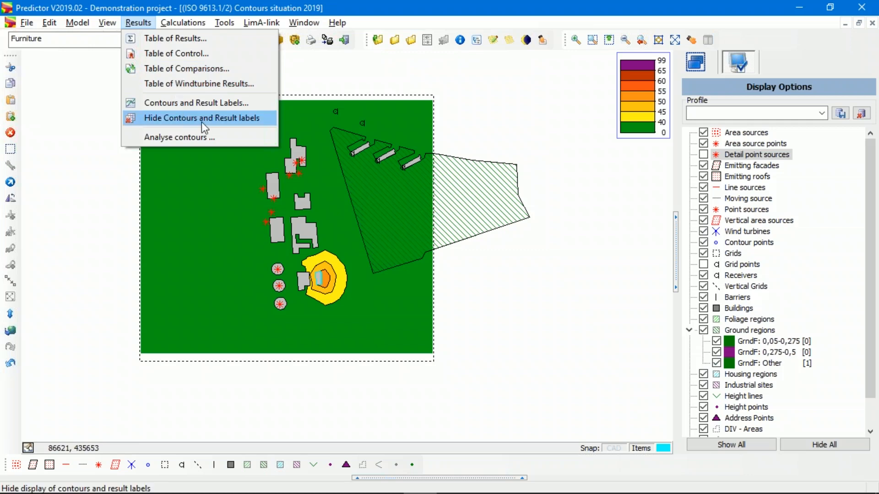
pyautogui.click(213, 120)
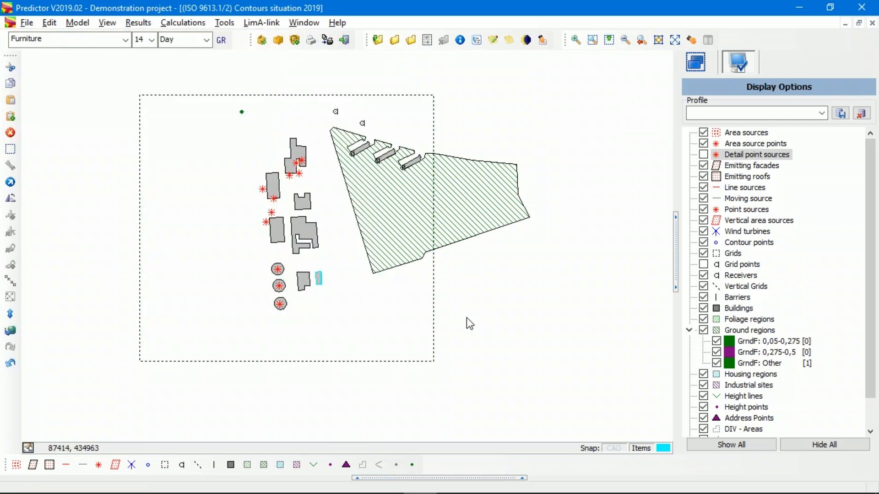
# - Keep Furniture as the active group for new items around the small building with the emitting facade
pyautogui.scroll(4, 341, 298)
pyautogui.moveTo(314, 302); pyautogui.dragTo(420, 302)
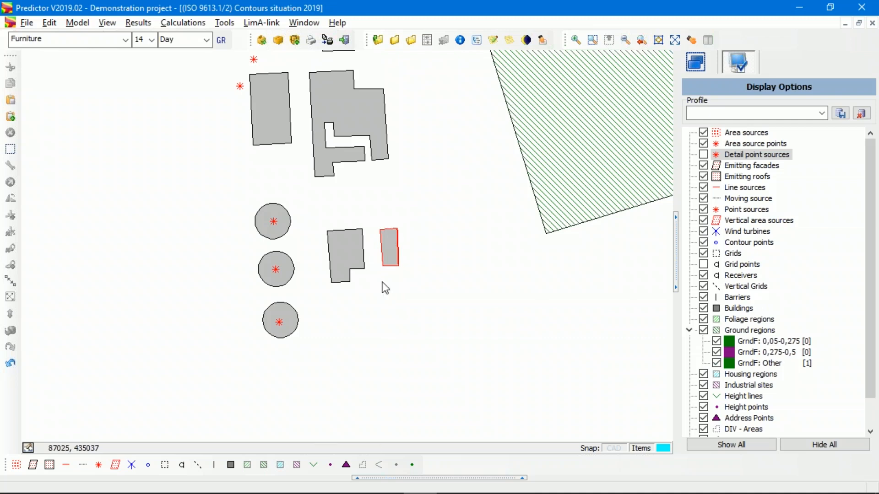
pyautogui.scroll(3, 383, 314)
pyautogui.moveTo(487, 202); pyautogui.dragTo(416, 239)
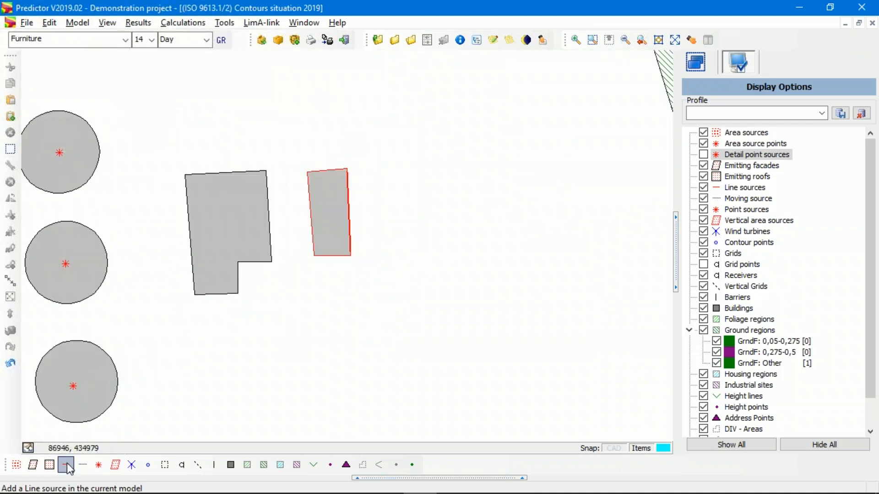
pyautogui.click(124, 40)
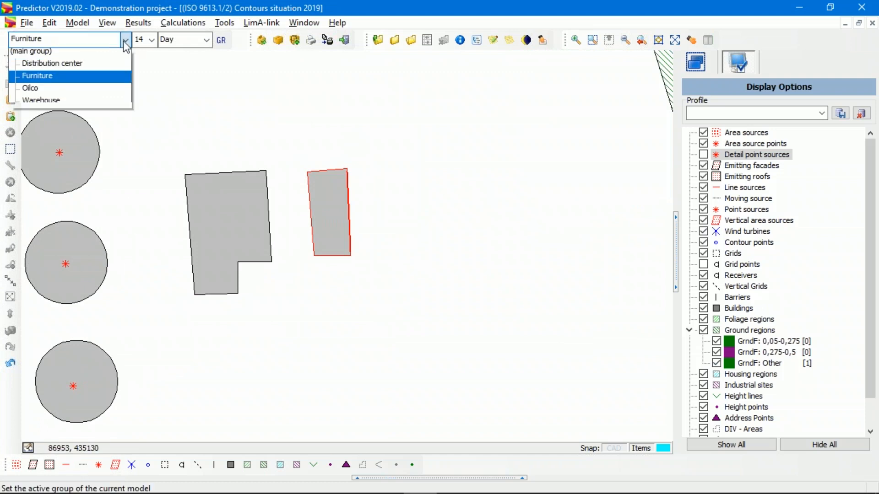
pyautogui.click(78, 81)
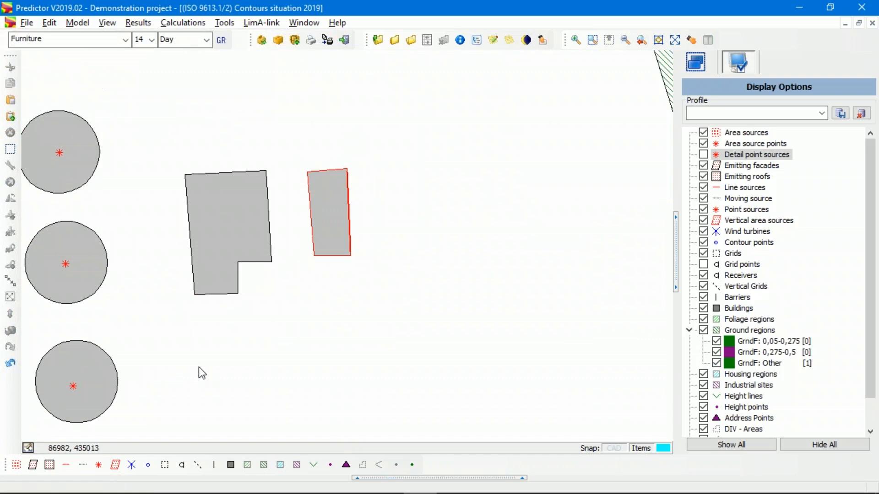
# - With item snapping off, draw a moving source route about 92 m long from the small building's south side around its west side to its north side
pyautogui.click(86, 467)
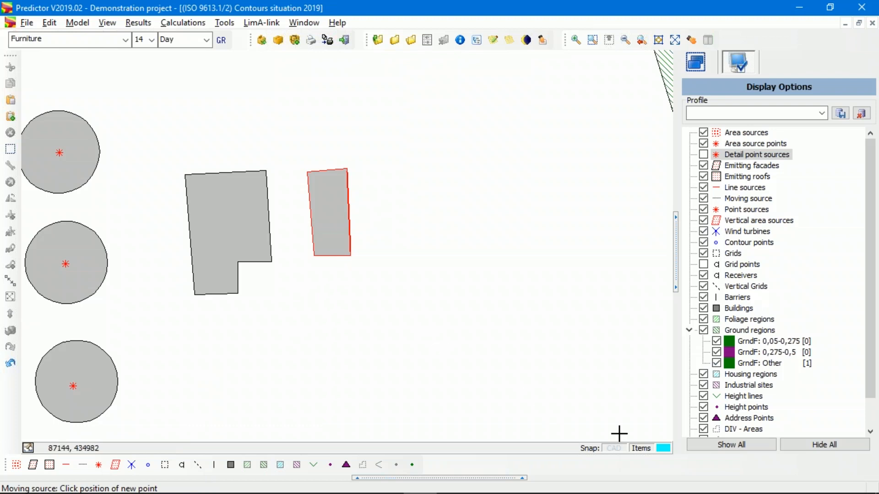
pyautogui.click(614, 449)
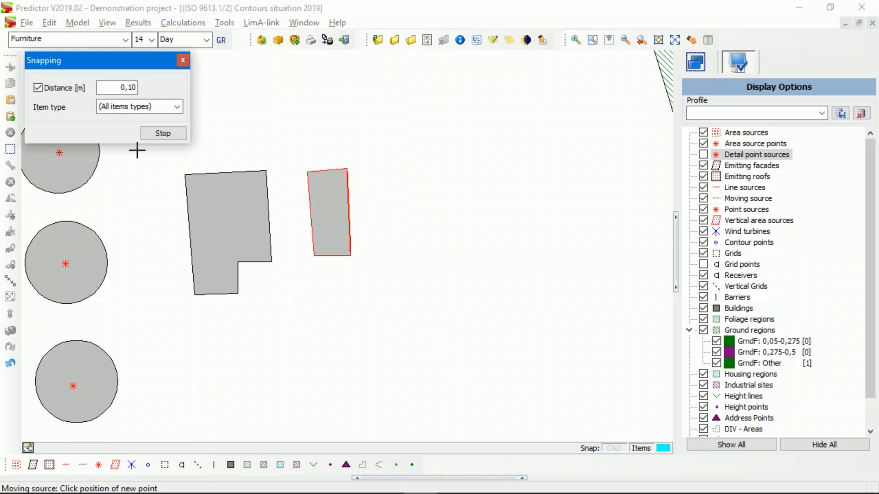
pyautogui.click(163, 133)
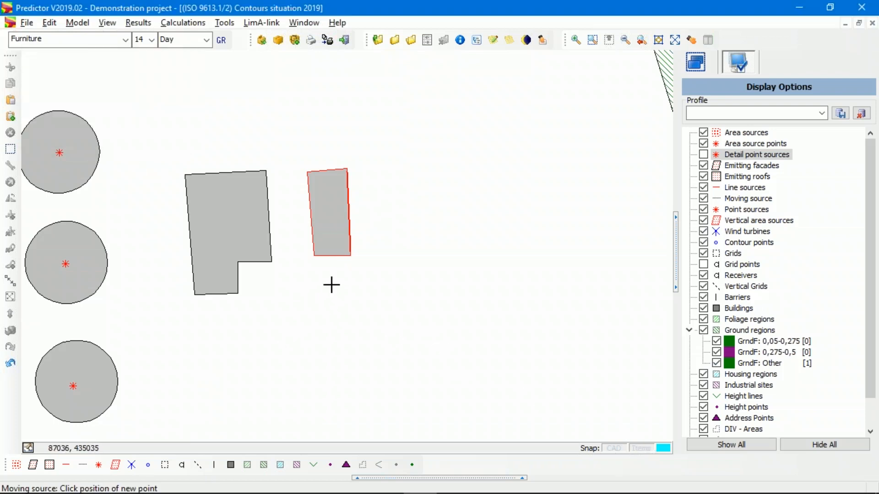
pyautogui.click(336, 259)
pyautogui.click(336, 277)
pyautogui.click(313, 284)
pyautogui.click(294, 265)
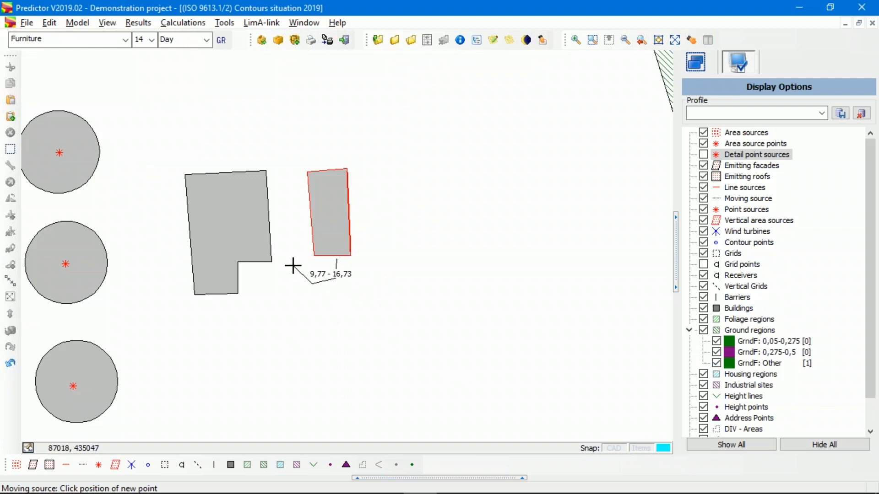
pyautogui.click(286, 217)
pyautogui.click(286, 159)
pyautogui.click(298, 145)
pyautogui.click(321, 150)
pyautogui.click(327, 161)
pyautogui.doubleClick(327, 169)
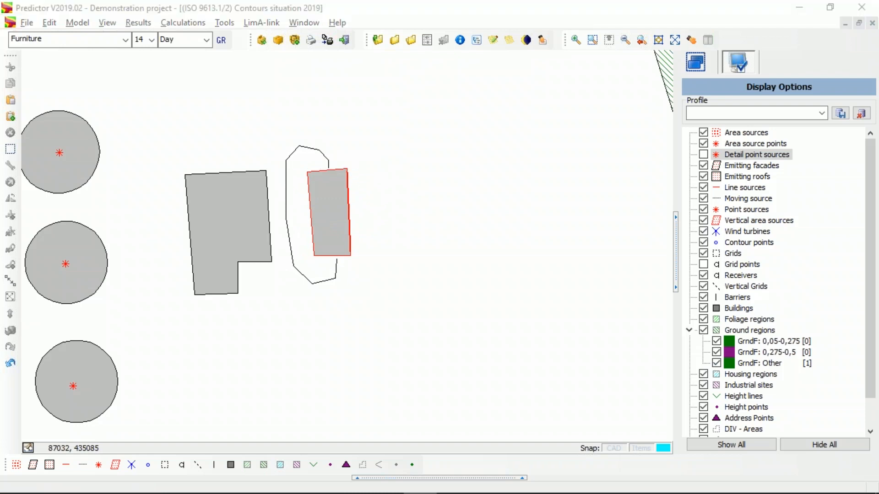
pyautogui.click(501, 326)
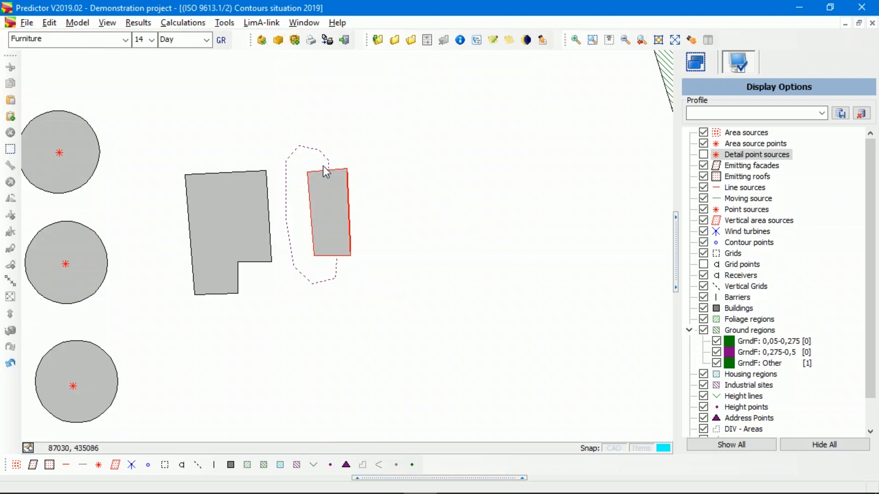
# - Open the moving source for editing and examine its coordinates, emission spectrum, velocity, source spacing and traffic flow settings
pyautogui.doubleClick(333, 279)
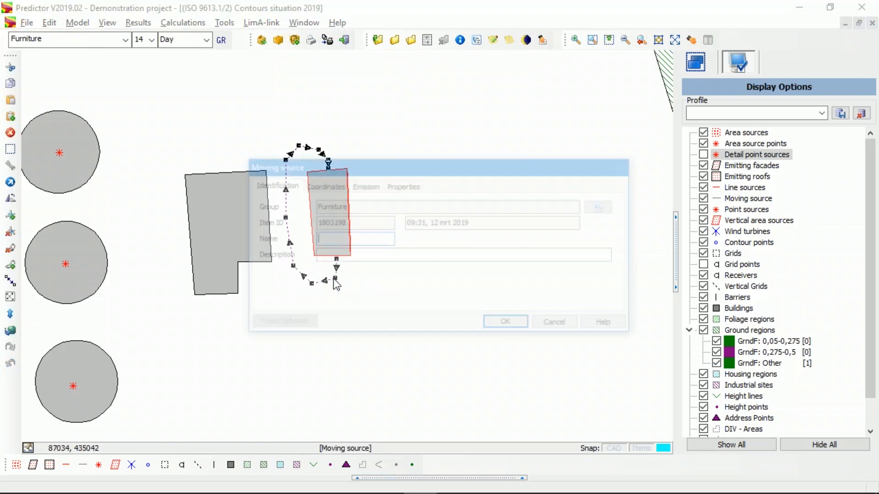
pyautogui.click(340, 186)
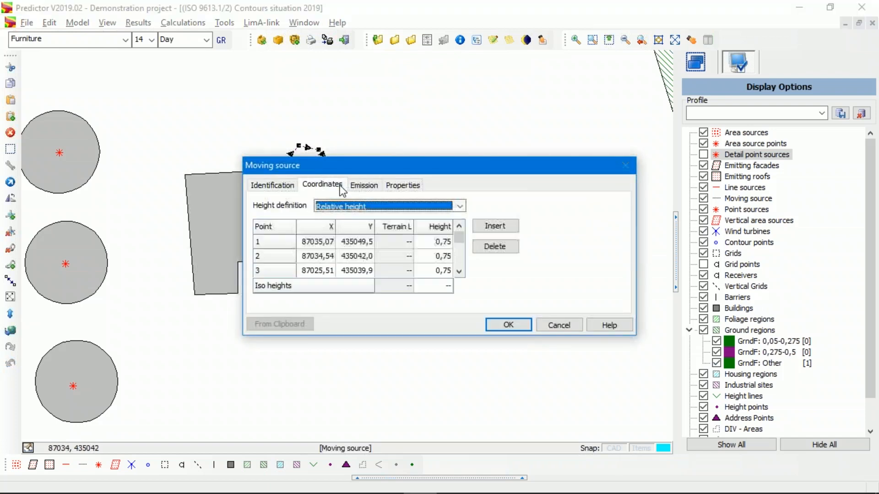
pyautogui.click(374, 185)
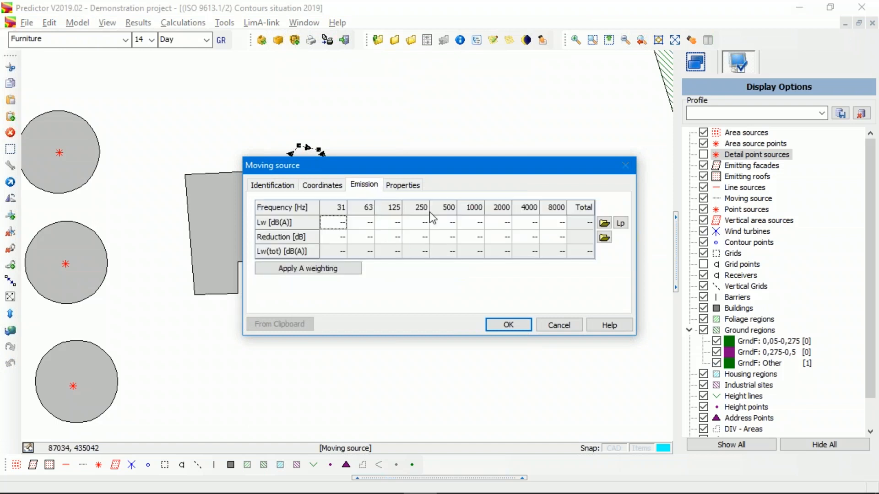
pyautogui.click(418, 188)
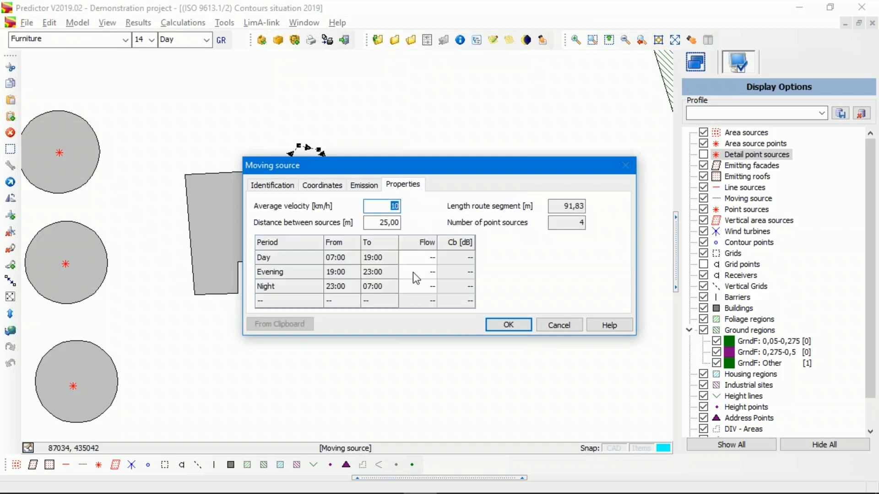
pyautogui.click(366, 187)
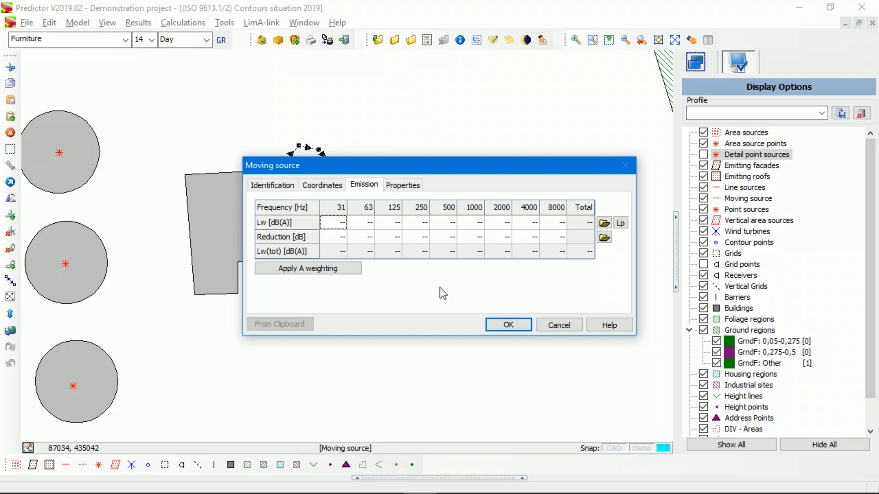
pyautogui.click(392, 188)
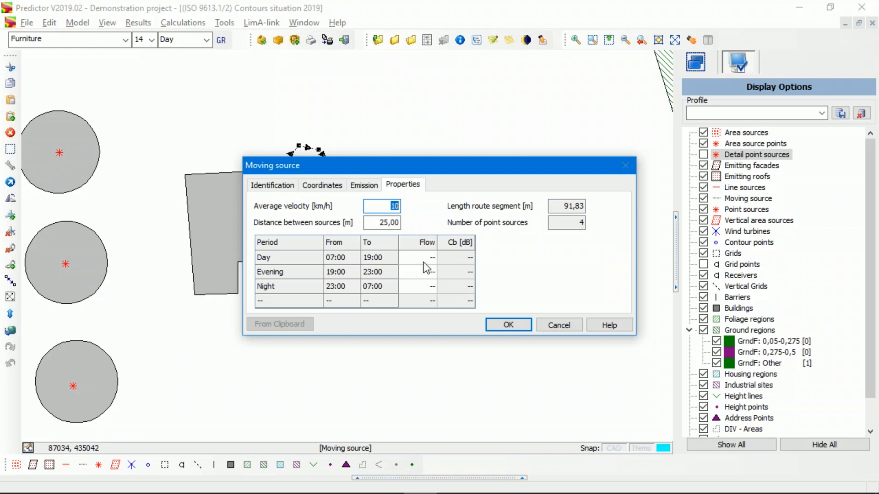
pyautogui.click(376, 188)
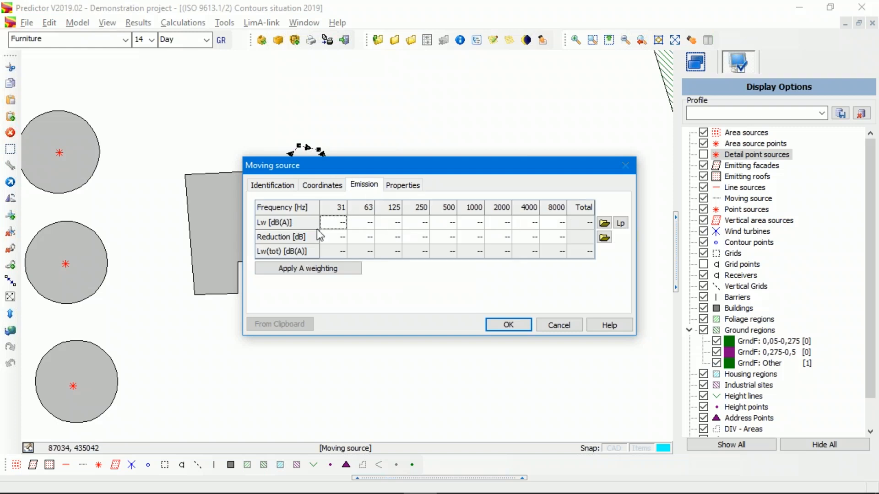
# - Open the Lw spectrum catalogue for the moving source and examine the CNOSSOS-EU light, medium and heavy vehicle spectra
pyautogui.click(604, 223)
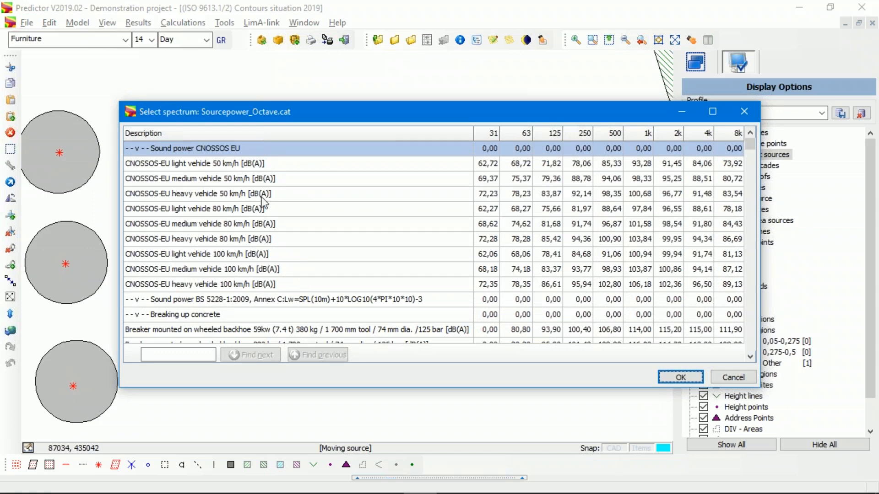
pyautogui.click(265, 161)
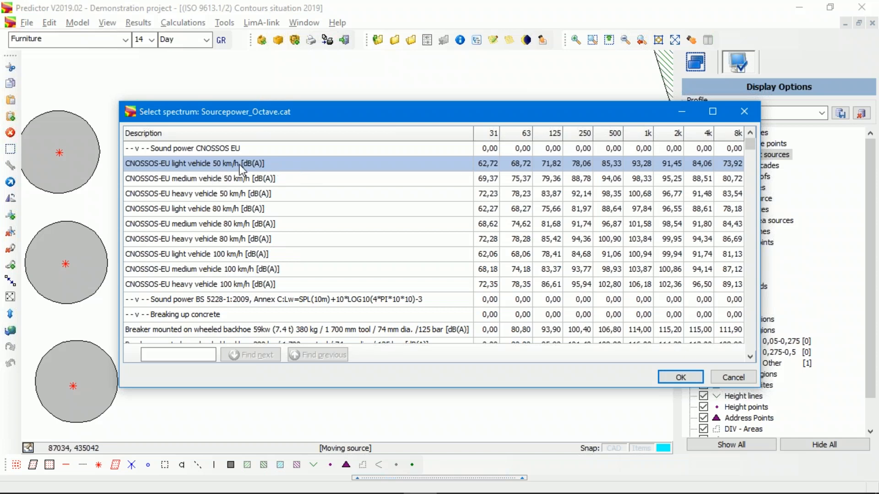
pyautogui.click(244, 179)
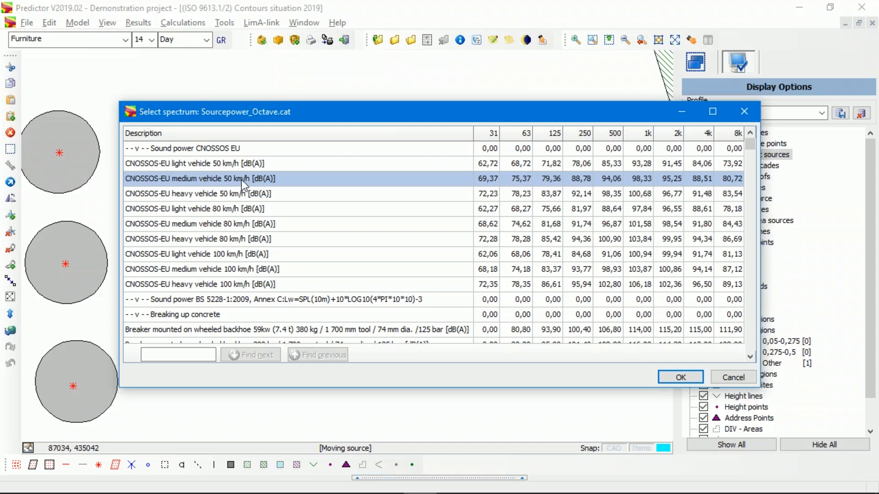
pyautogui.click(243, 193)
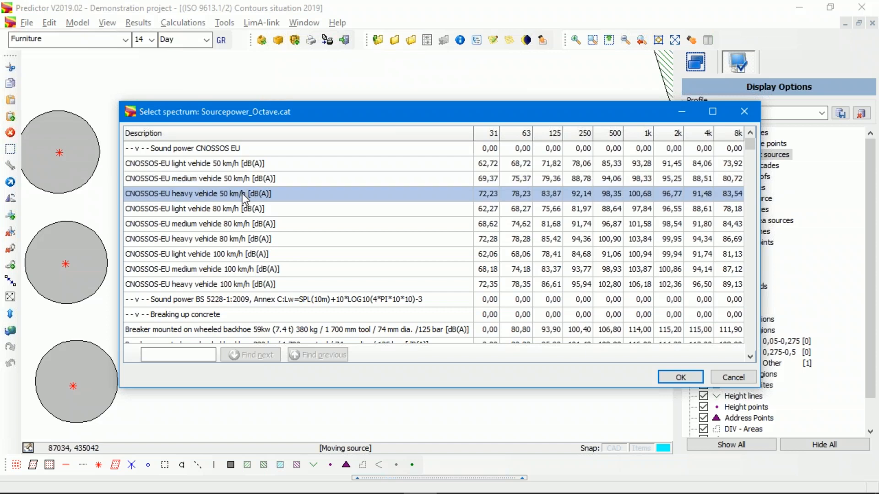
pyautogui.click(259, 209)
pyautogui.click(265, 224)
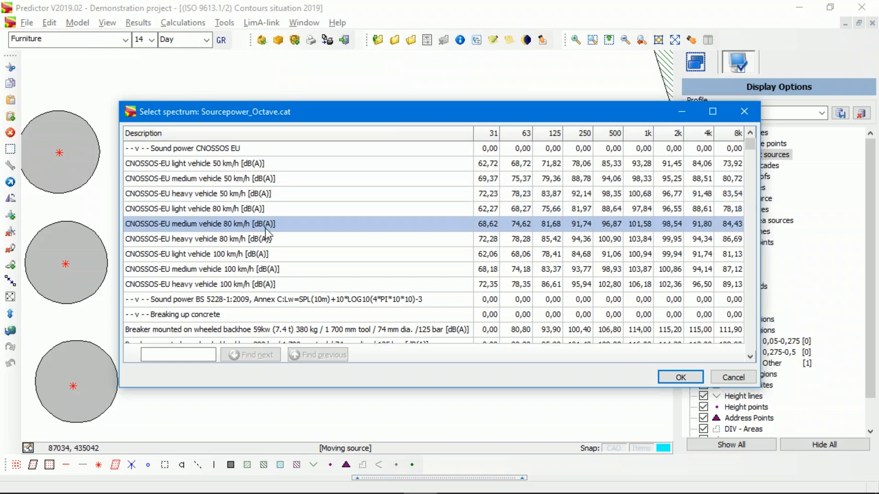
pyautogui.click(265, 254)
pyautogui.click(266, 270)
pyautogui.click(268, 285)
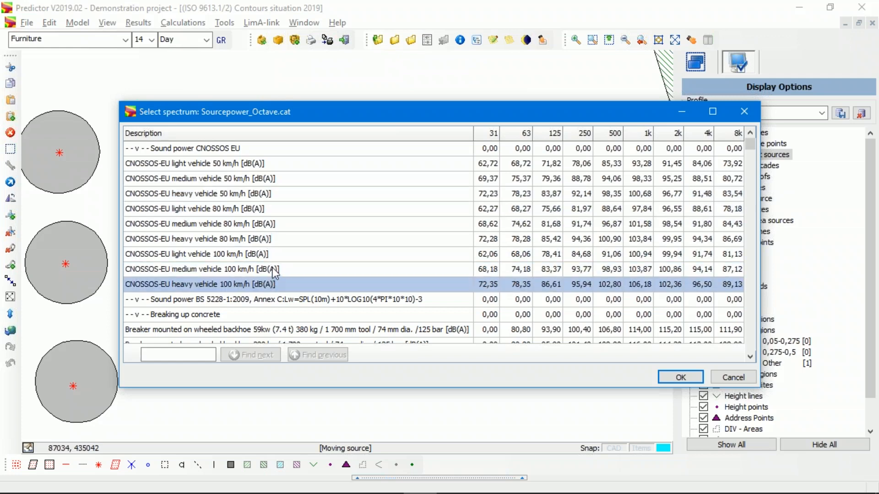
# - Examine the BS 5228-1:2009 sound power spectra in the catalogue, from breaking up concrete through to directional drilling
pyautogui.press('Down')
pyautogui.press('Down')
pyautogui.press('Down')
pyautogui.press('Down')
pyautogui.press('Down')
pyautogui.press('Down')
pyautogui.press('Down')
pyautogui.press('Down')
pyautogui.press('Down')
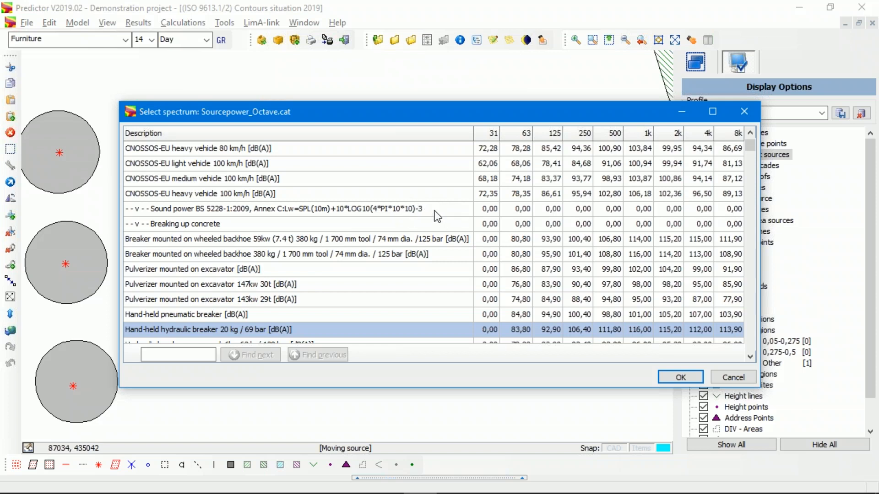
pyautogui.click(295, 240)
pyautogui.click(292, 253)
pyautogui.press('Down')
pyautogui.press('Down')
pyautogui.press('Down')
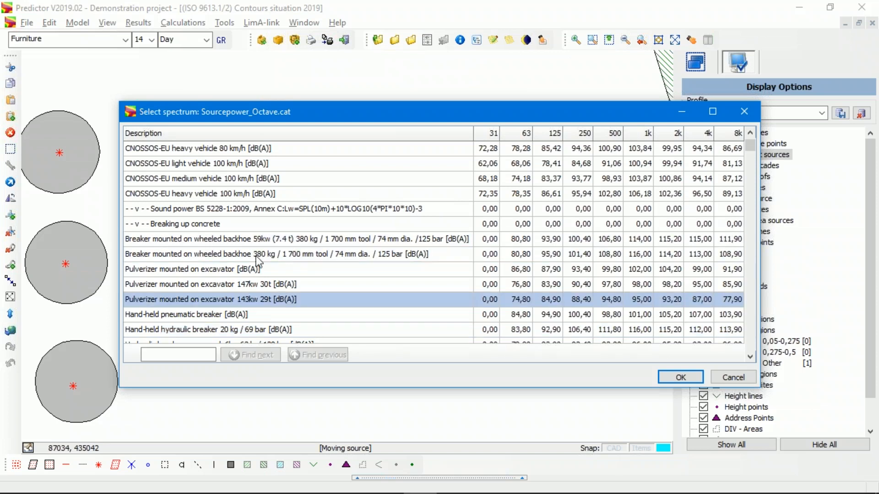
pyautogui.press('Down')
pyautogui.press('Down')
pyautogui.press('Down')
pyautogui.press('Down')
pyautogui.press('Down')
pyautogui.press('Down')
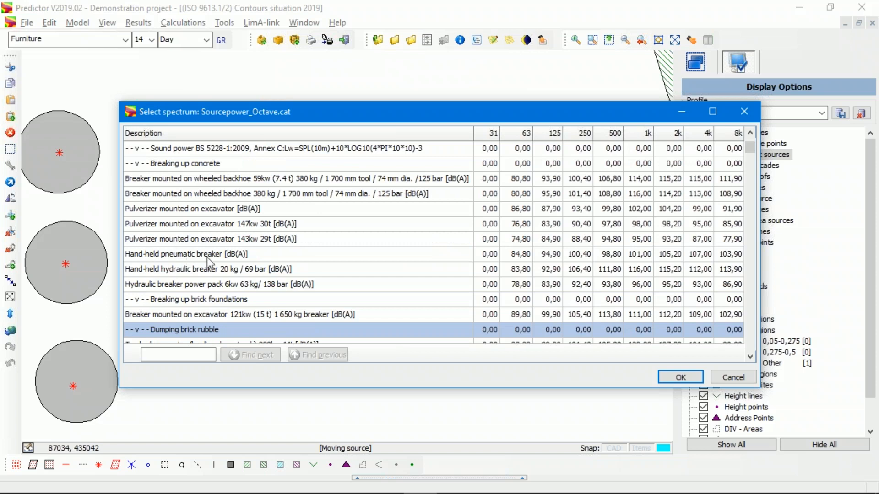
pyautogui.press('Down')
pyautogui.press('Down')
pyautogui.press('Down')
pyautogui.press('Down')
pyautogui.press('Down')
pyautogui.press('Down')
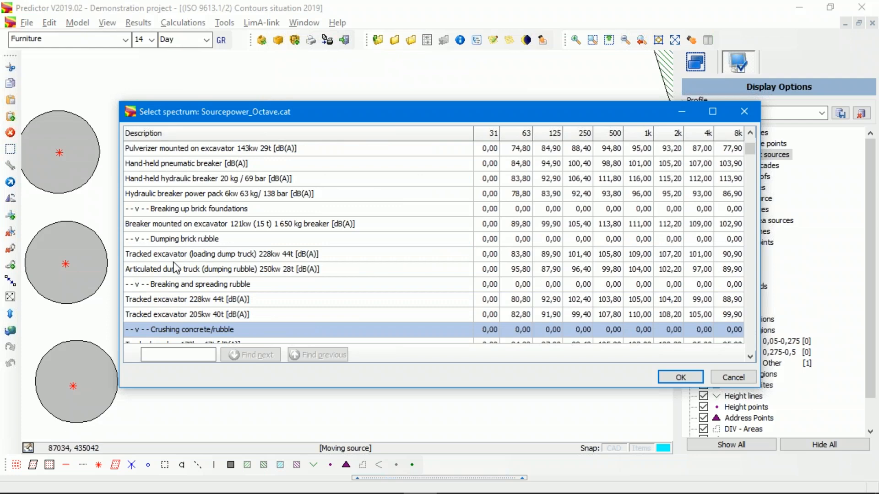
pyautogui.press('Down')
pyautogui.press('Down')
pyautogui.press('Down')
pyautogui.press('Down')
pyautogui.press('Down')
pyautogui.press('Down')
pyautogui.press('Down')
pyautogui.press('Down')
pyautogui.press('Down')
pyautogui.press('Down')
pyautogui.press('Down')
pyautogui.press('Down')
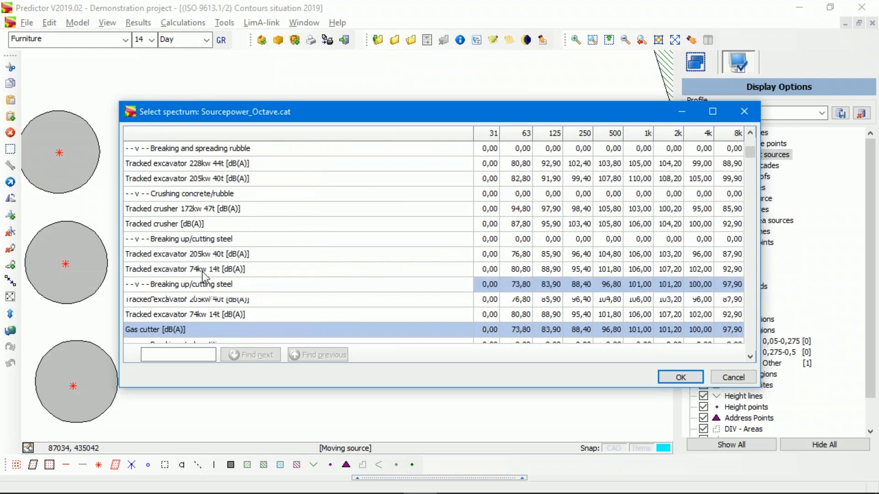
pyautogui.press('Down')
pyautogui.press('Down')
pyautogui.press('Down')
pyautogui.press('Down')
pyautogui.press('Down')
pyautogui.press('Down')
pyautogui.press('Down')
pyautogui.press('Down')
pyautogui.press('Down')
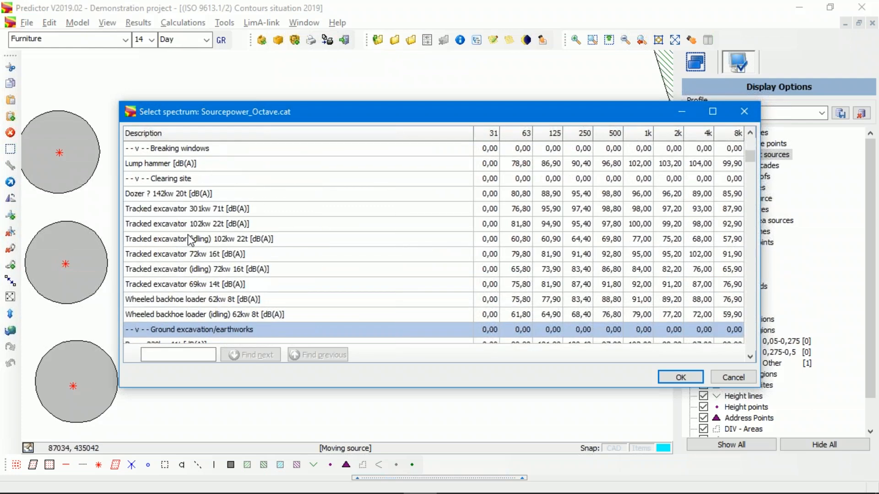
pyautogui.press('Down')
pyautogui.press('Down')
pyautogui.press('Down')
pyautogui.press('Down')
pyautogui.press('Down')
pyautogui.press('Down')
pyautogui.press('Down')
pyautogui.press('Down')
pyautogui.press('Down')
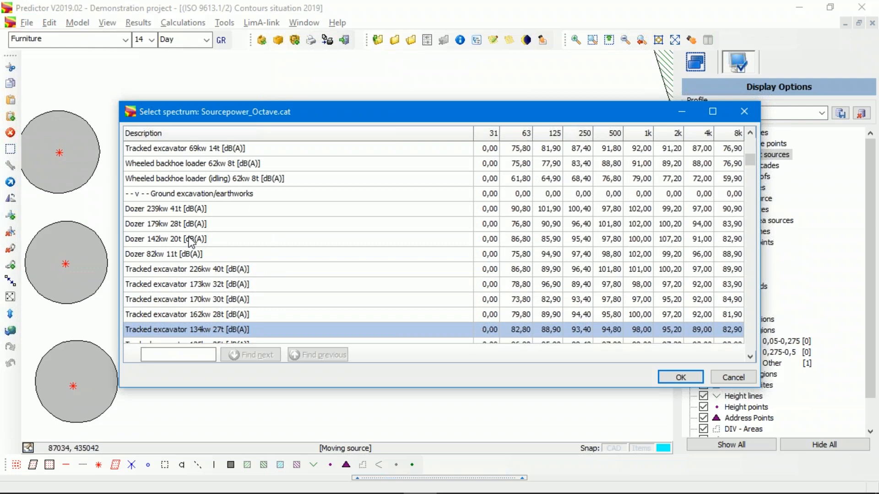
pyautogui.press('Down')
pyautogui.press('Down')
pyautogui.press('Down')
pyautogui.press('Down')
pyautogui.press('Down')
pyautogui.press('Down')
pyautogui.press('Down')
pyautogui.press('Down')
pyautogui.press('Down')
pyautogui.press('Down')
pyautogui.press('Down')
pyautogui.press('Down')
pyautogui.press('Down')
pyautogui.press('Down')
pyautogui.press('Down')
pyautogui.press('Down')
pyautogui.press('Down')
pyautogui.press('Down')
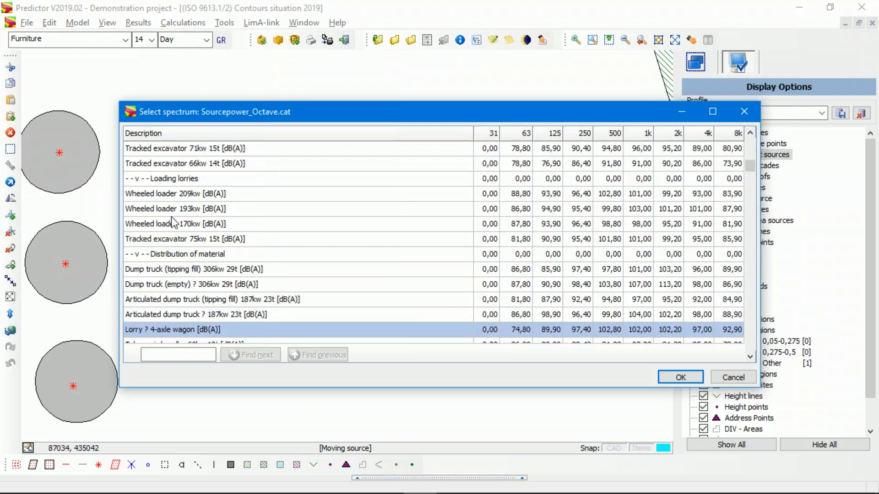
pyautogui.press('Down')
pyautogui.press('Down')
pyautogui.press('Down')
pyautogui.press('Down')
pyautogui.press('Down')
pyautogui.press('Down')
pyautogui.press('Down')
pyautogui.press('Down')
pyautogui.press('Down')
pyautogui.press('Down')
pyautogui.press('Down')
pyautogui.press('Down')
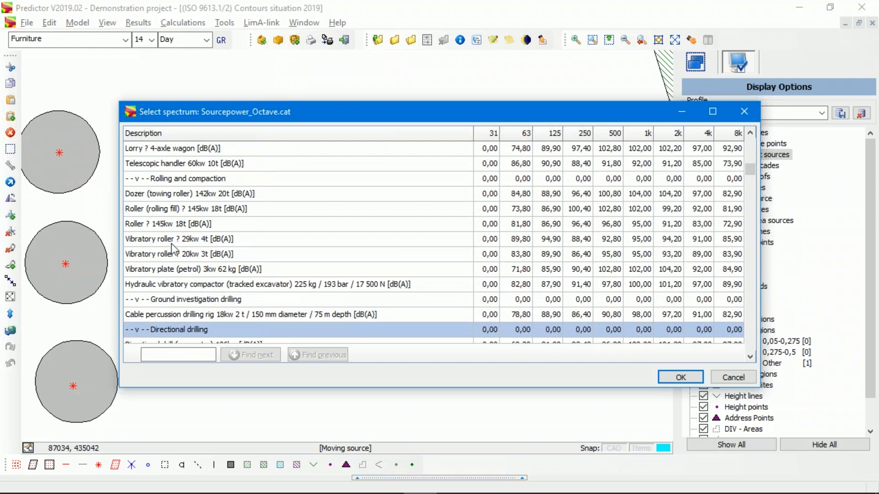
# - Search the spectrum catalogue for "TRUCK" and step through the matches as far as the concrete mixer truck under mixing concrete
pyautogui.click(189, 353)
pyautogui.write('TRUCK')
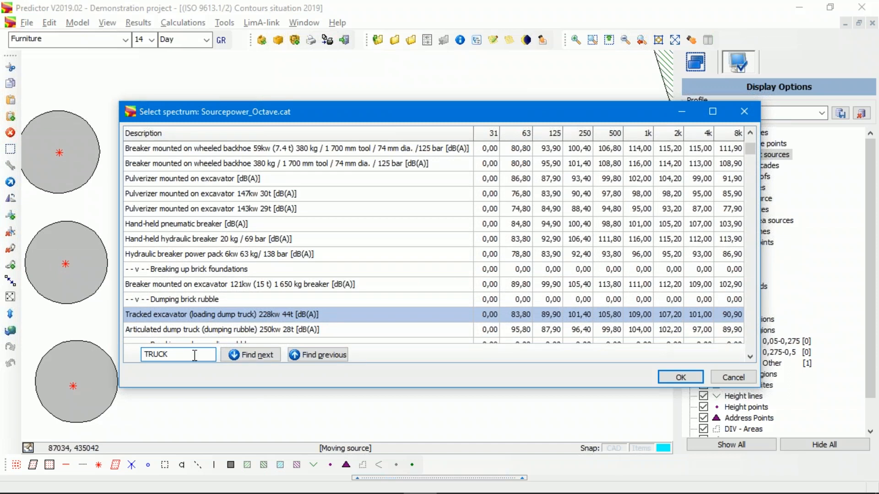
pyautogui.click(252, 361)
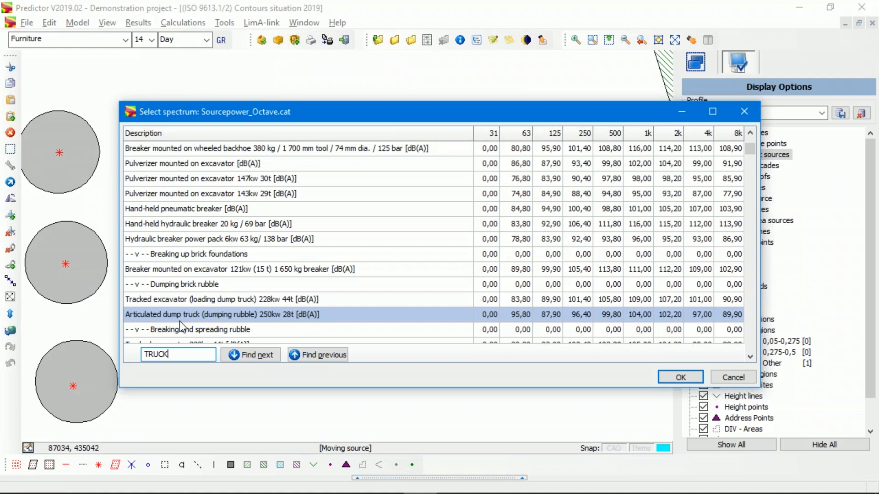
pyautogui.click(259, 357)
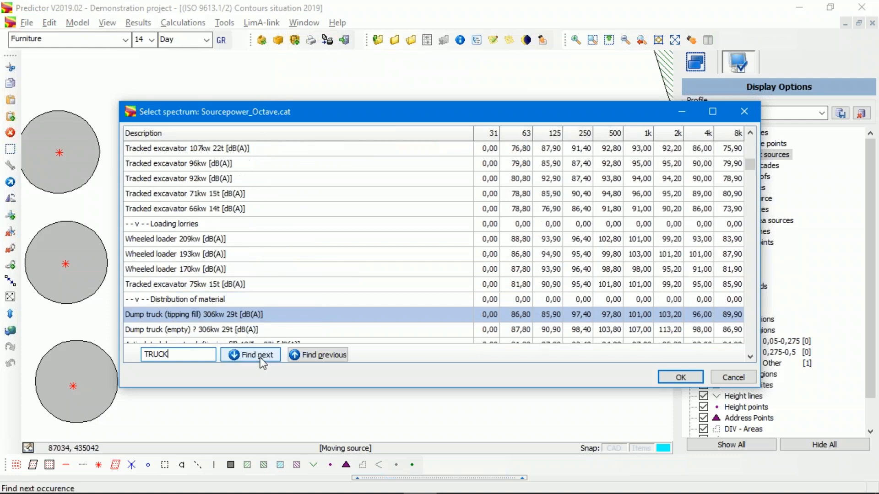
pyautogui.click(260, 357)
pyautogui.click(260, 357)
pyautogui.click(260, 357)
pyautogui.click(259, 357)
pyautogui.click(260, 358)
pyautogui.click(260, 359)
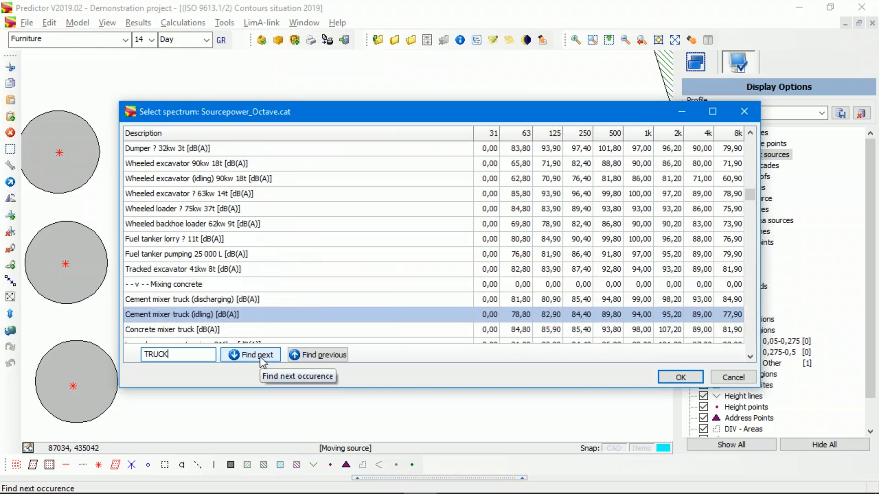
pyautogui.click(260, 359)
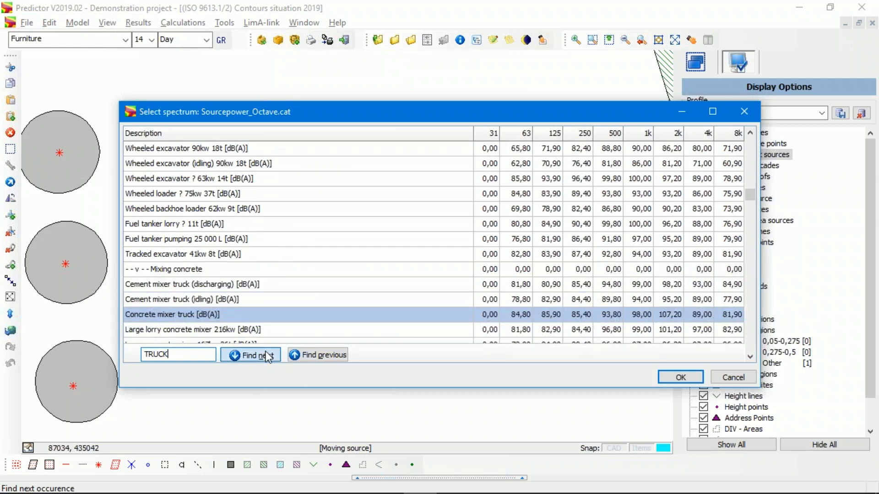
# - Continue through the "TRUCK" matches to the 567kw 64t rigid dump truck under dump trucks on haul roads
pyautogui.click(264, 356)
pyautogui.click(267, 356)
pyautogui.click(268, 357)
pyautogui.click(268, 356)
pyautogui.click(268, 356)
pyautogui.click(268, 356)
pyautogui.click(268, 356)
pyautogui.click(268, 356)
pyautogui.click(268, 356)
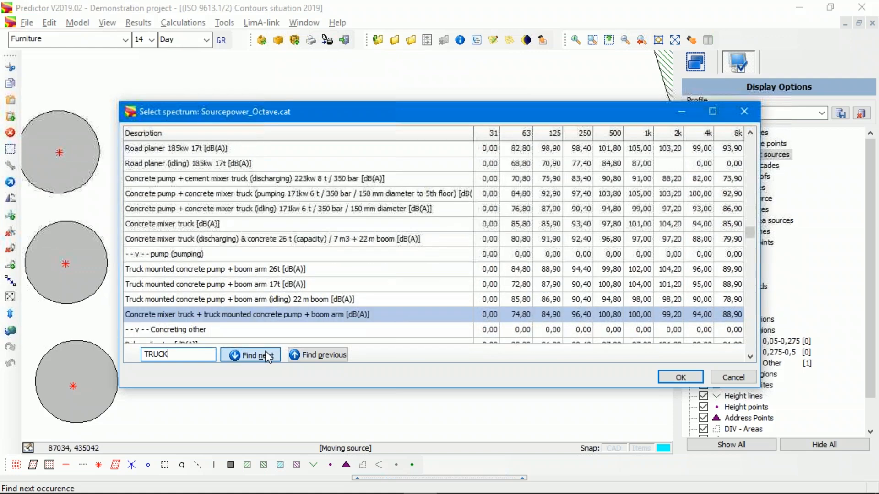
pyautogui.click(268, 356)
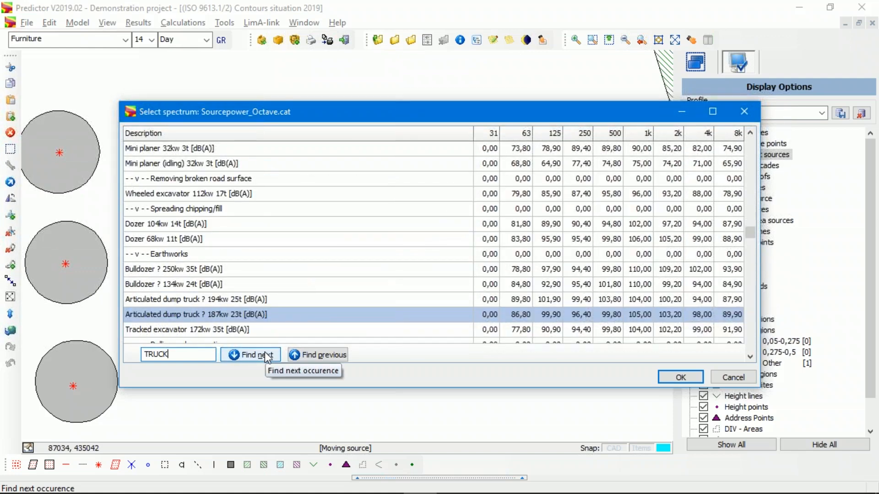
pyautogui.click(264, 352)
pyautogui.click(264, 352)
pyautogui.click(265, 353)
pyautogui.click(265, 352)
pyautogui.click(265, 352)
pyautogui.click(264, 352)
pyautogui.click(264, 352)
pyautogui.click(265, 352)
pyautogui.click(264, 353)
pyautogui.click(265, 353)
pyautogui.click(264, 352)
pyautogui.click(264, 352)
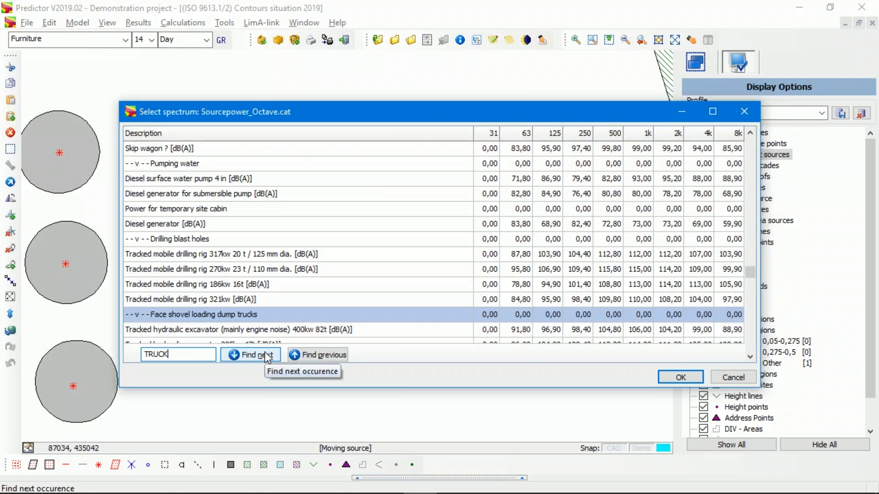
pyautogui.click(264, 352)
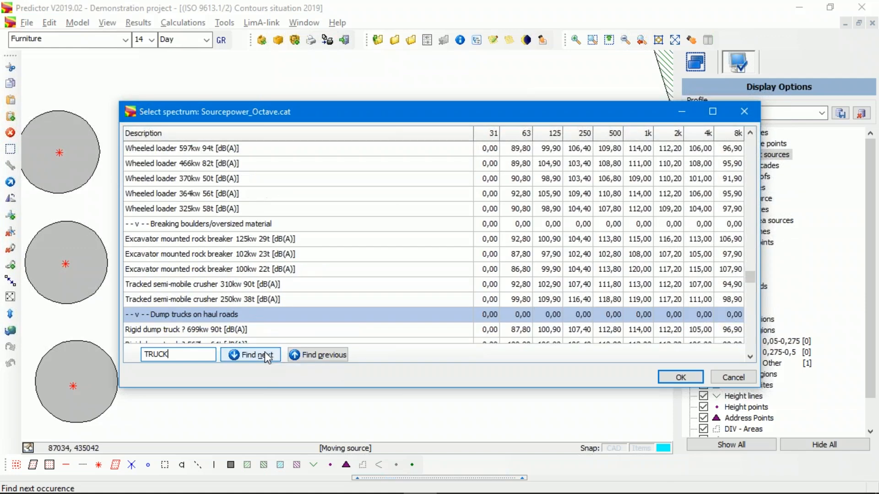
pyautogui.click(262, 355)
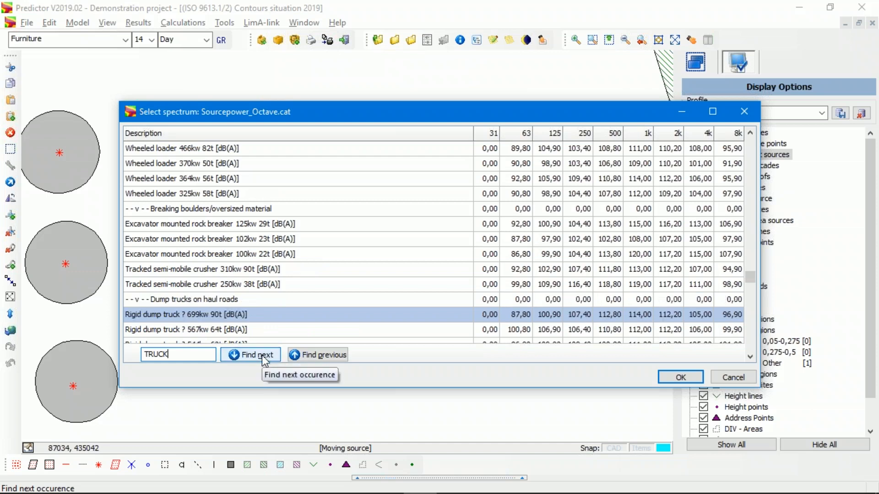
pyautogui.click(262, 355)
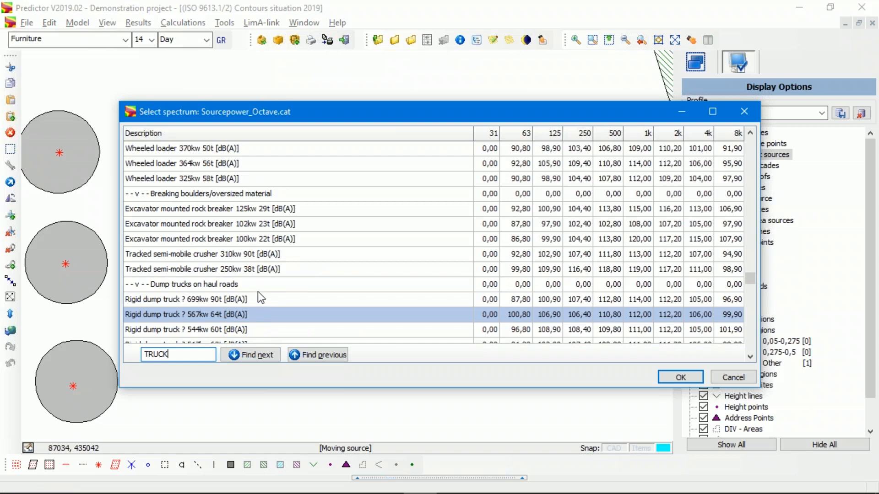
# - Find truck entries in the octave source power catalogue and assign the 250kw 23t articulated dump truck spectrum to the moving source
pyautogui.click(261, 299)
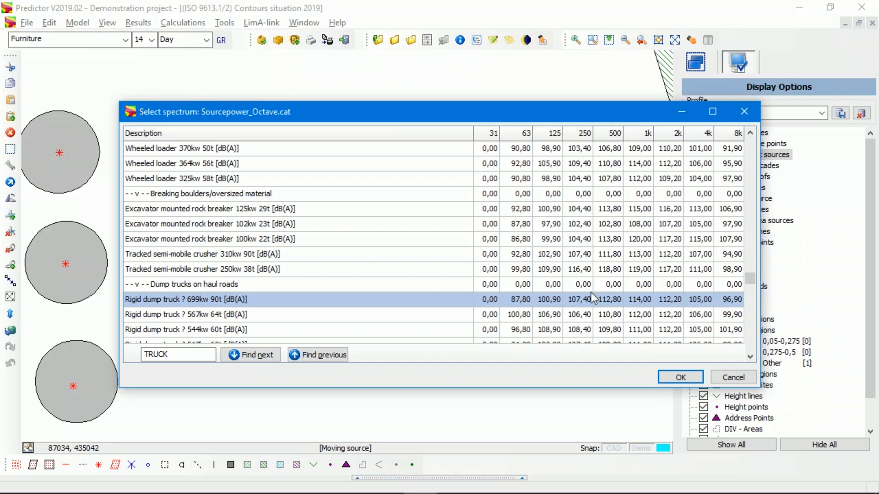
pyautogui.click(265, 355)
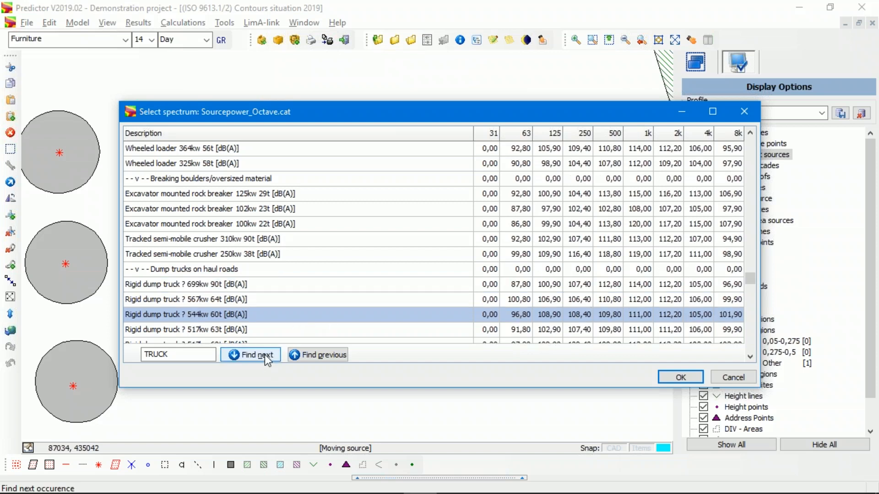
pyautogui.click(264, 355)
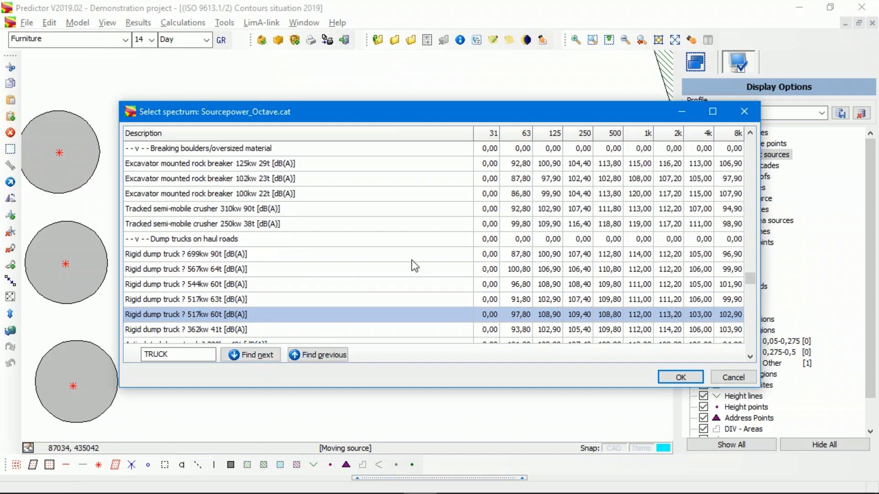
pyautogui.click(254, 284)
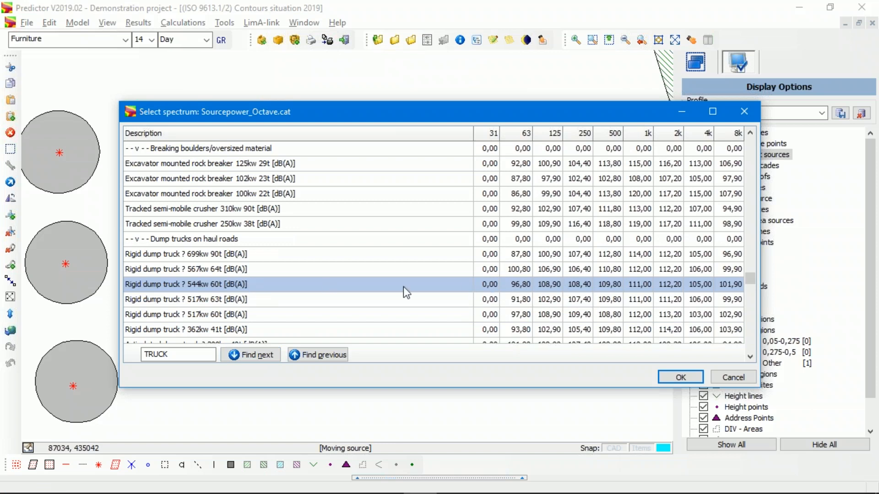
pyautogui.click(326, 355)
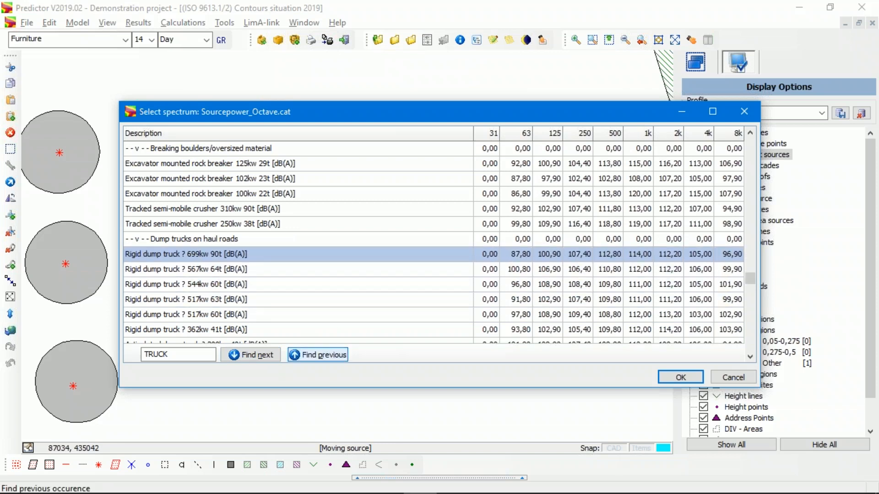
pyautogui.click(318, 355)
pyautogui.click(318, 356)
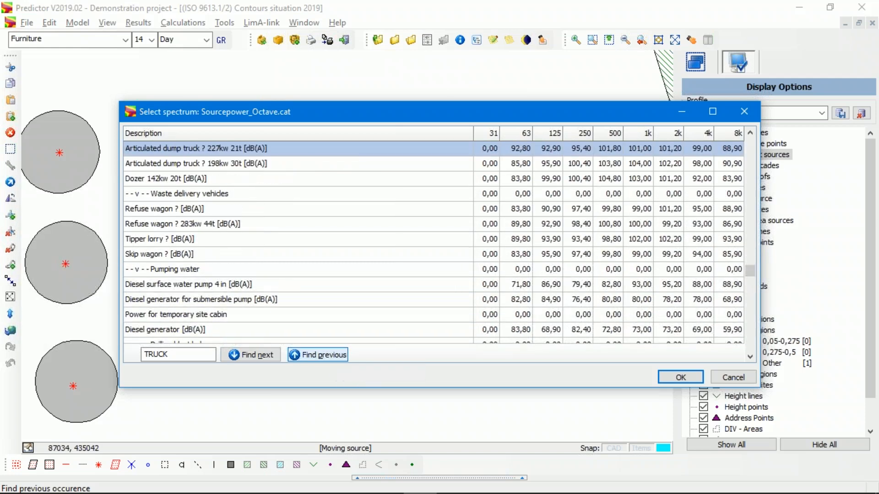
pyautogui.click(317, 355)
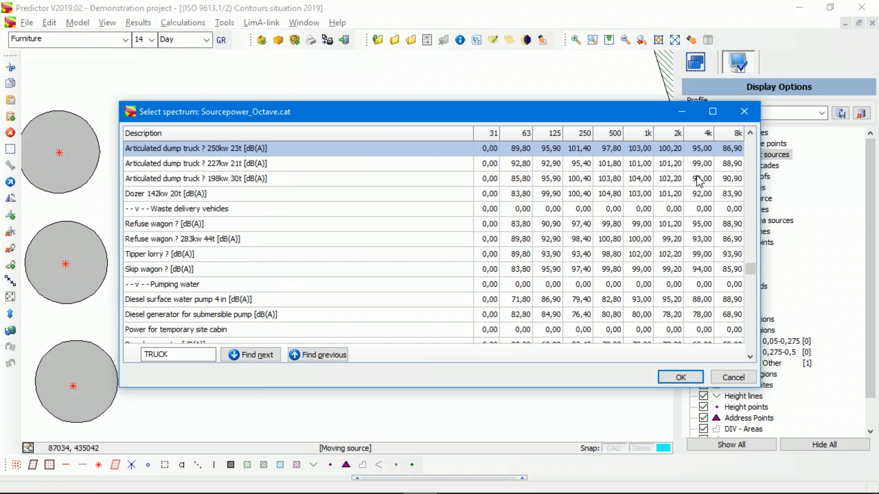
pyautogui.click(686, 377)
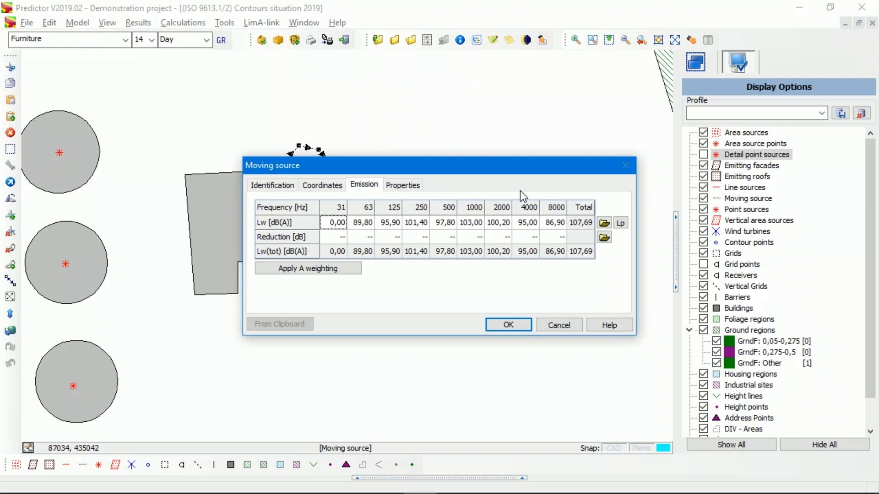
# - Set the moving source's average velocity to 15 km/h in its properties
pyautogui.click(410, 187)
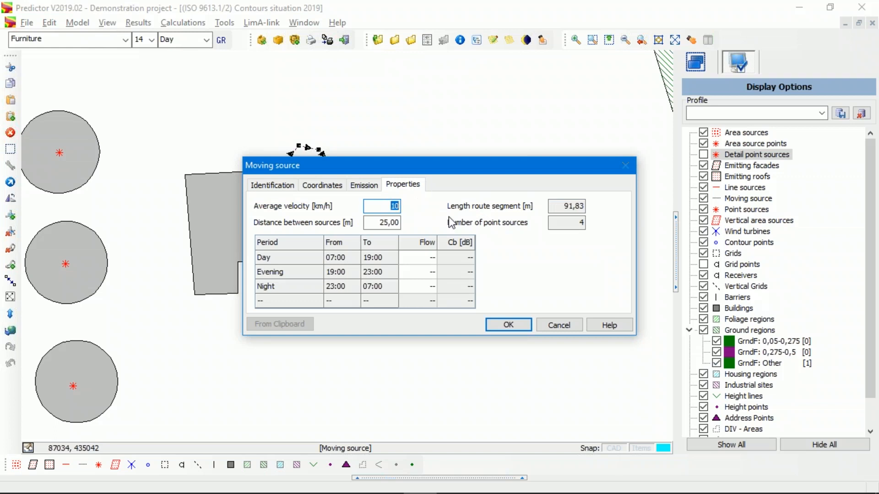
pyautogui.write('15')
pyautogui.moveTo(373, 222); pyautogui.dragTo(402, 222)
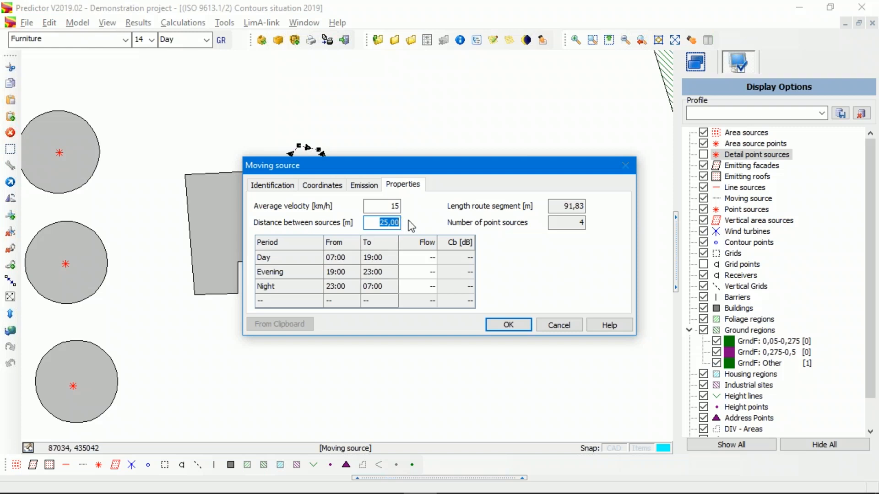
pyautogui.click(391, 224)
# - Enter a moving source flow of 60 for the day and 10 for the evening, and accept the source
pyautogui.click(422, 258)
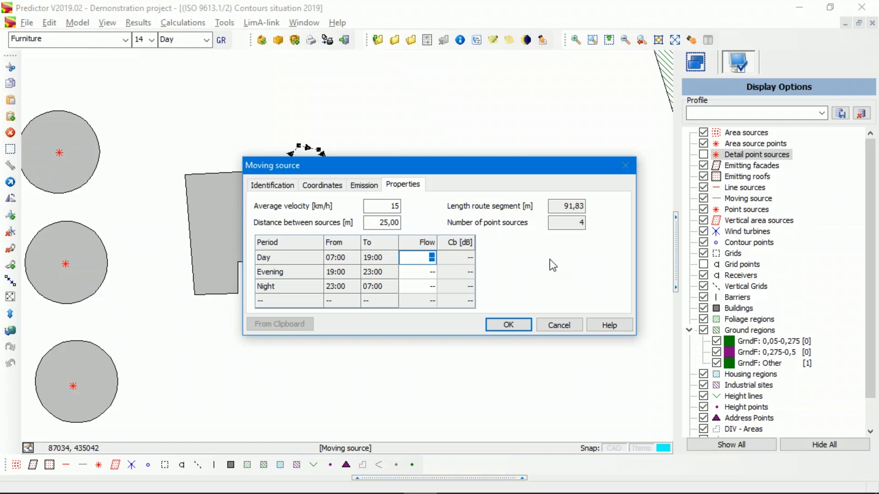
pyautogui.write('60')
pyautogui.click(429, 274)
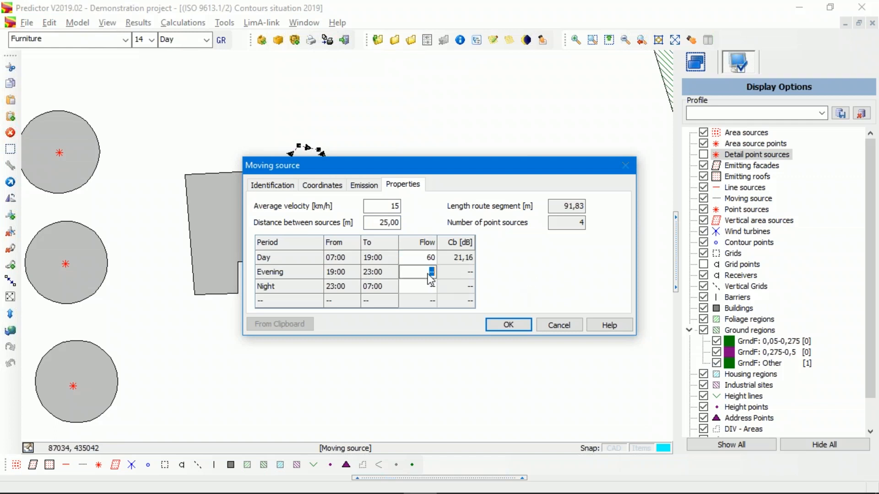
pyautogui.write('10')
pyautogui.press('Return')
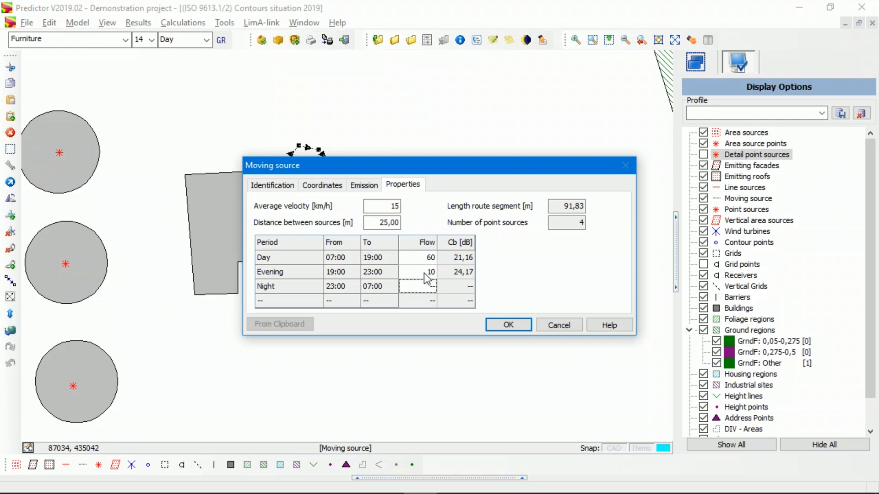
pyautogui.click(508, 325)
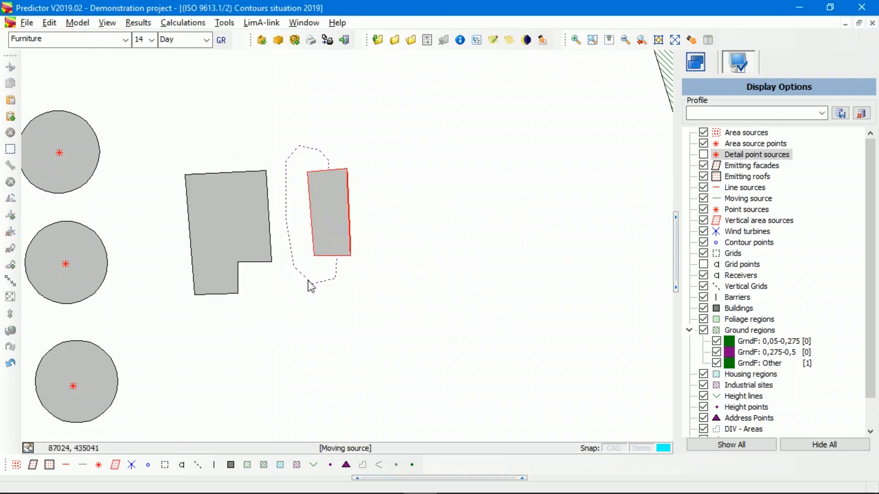
# - Turn on the display of the detail point sources in the model
pyautogui.click(704, 156)
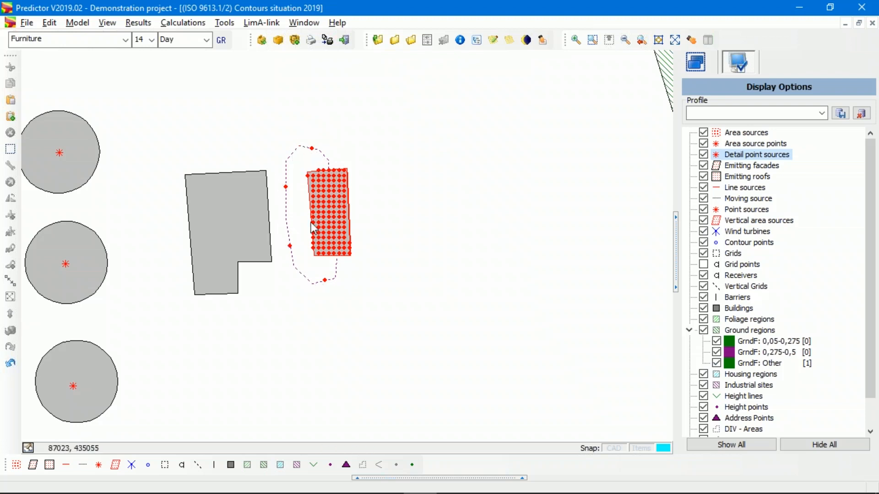
pyautogui.scroll(-3, 440, 211)
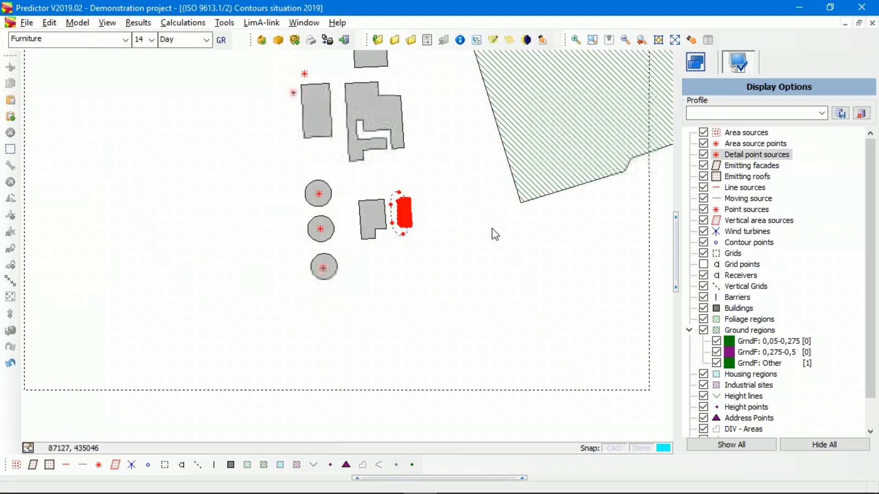
pyautogui.moveTo(563, 188); pyautogui.dragTo(225, 249)
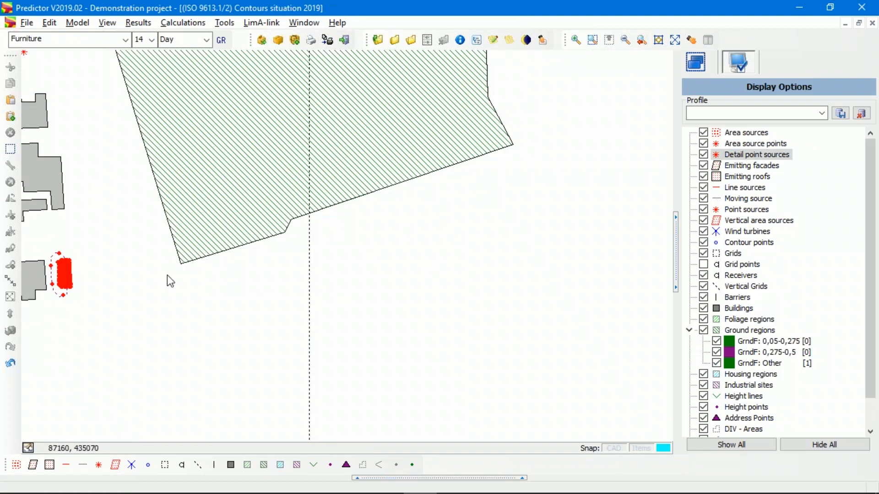
pyautogui.moveTo(172, 288); pyautogui.dragTo(256, 227)
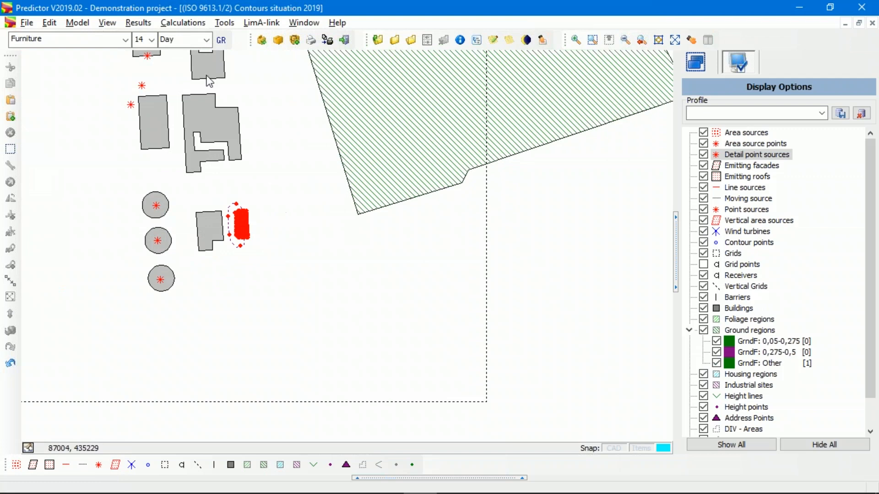
# - Run a local calculation for all calculation points and close the progress report once it finishes
pyautogui.click(182, 22)
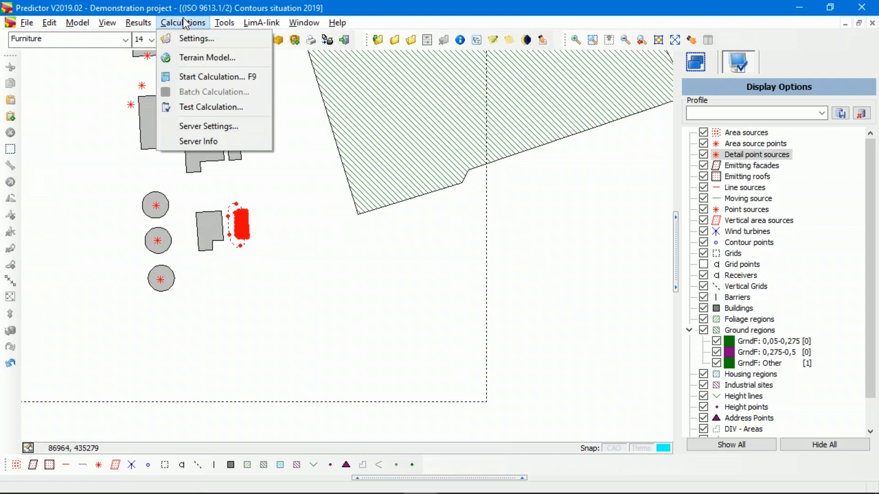
pyautogui.click(204, 78)
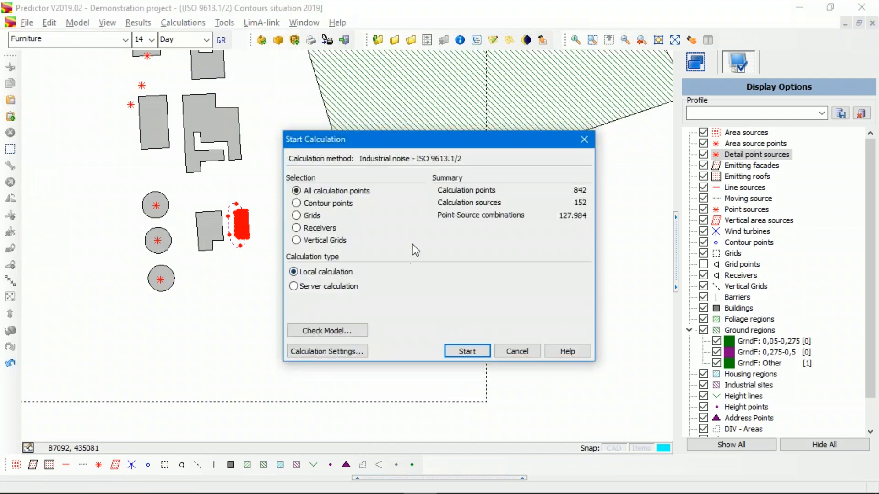
pyautogui.click(462, 351)
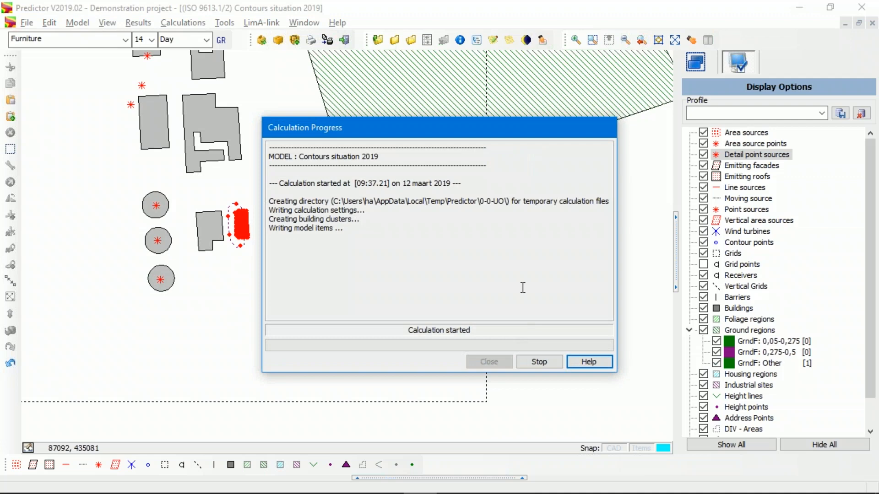
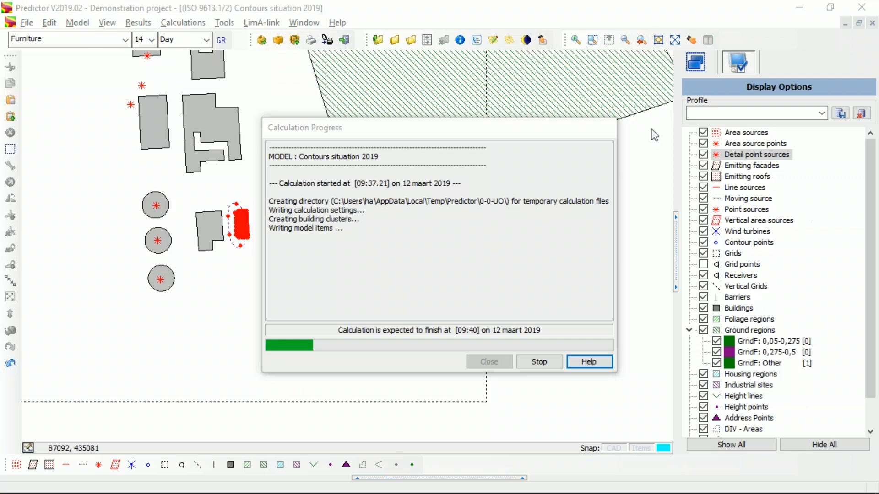
pyautogui.moveTo(529, 132); pyautogui.dragTo(751, 81)
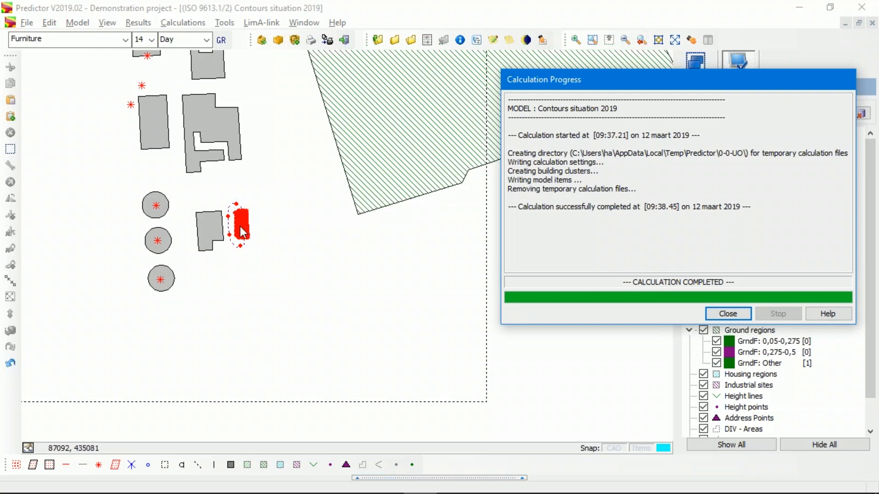
pyautogui.moveTo(614, 76); pyautogui.dragTo(372, 72)
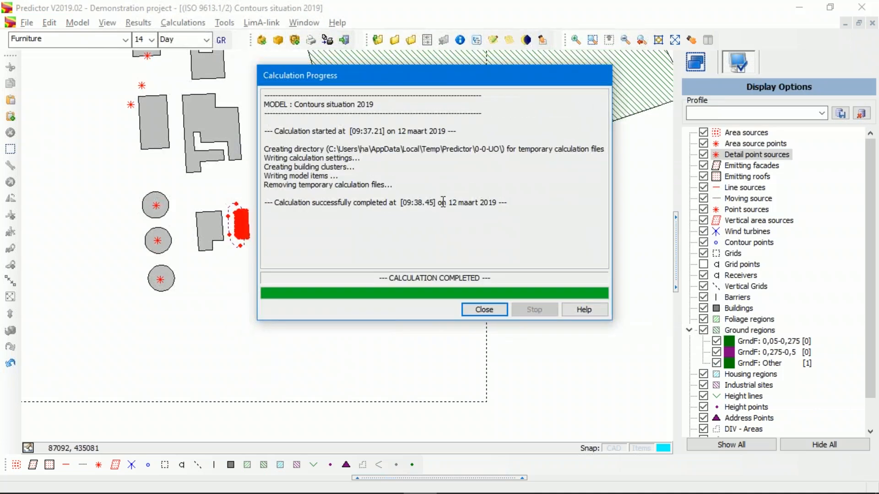
pyautogui.click(486, 309)
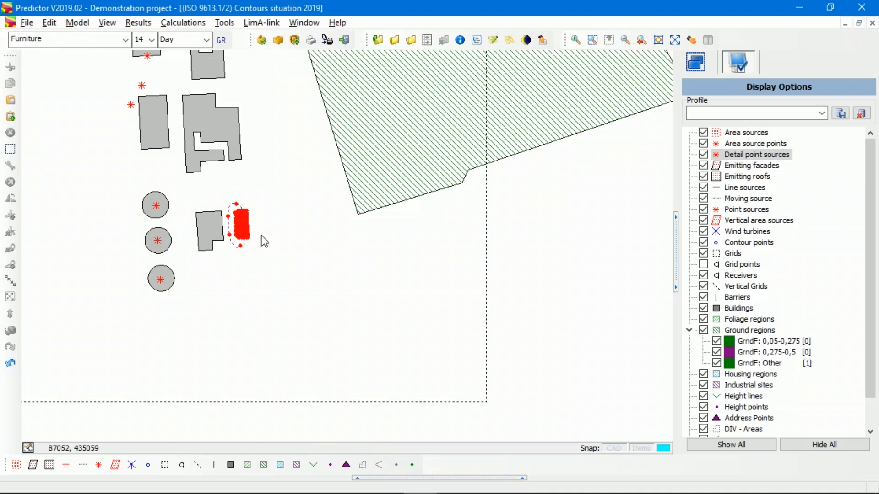
# - Examine the receivers at the three buildings in the ground region and the detail point sources around the small building and truck route
pyautogui.scroll(-5, 359, 273)
pyautogui.scroll(6, 364, 274)
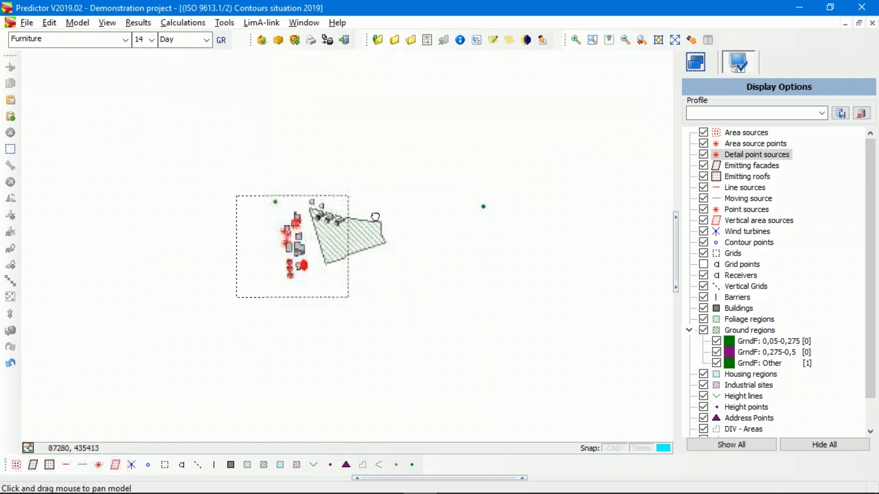
pyautogui.scroll(4, 308, 231)
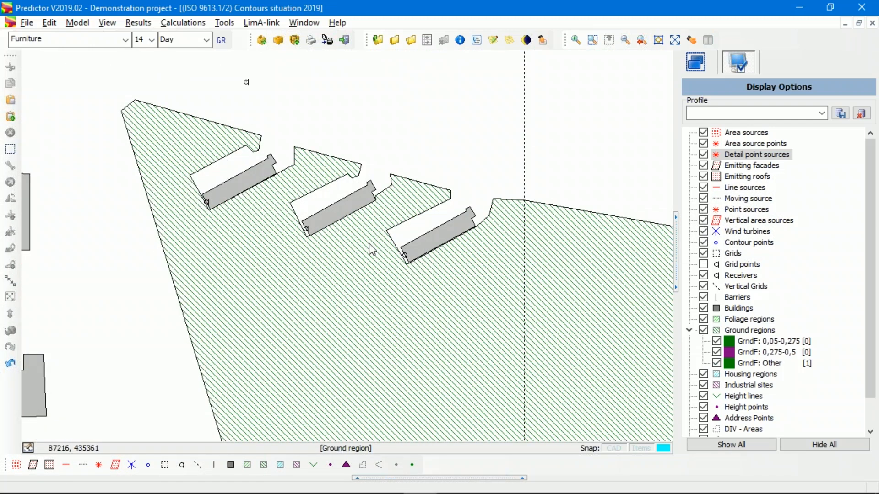
pyautogui.scroll(-3, 403, 261)
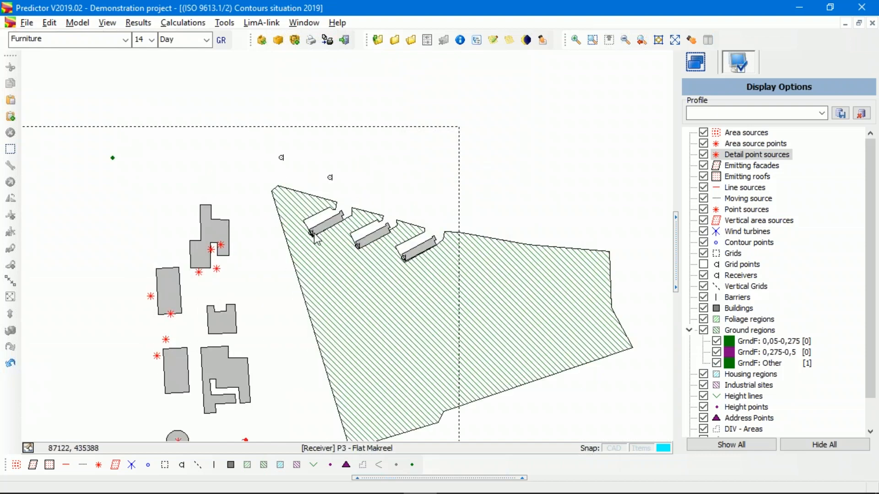
pyautogui.moveTo(264, 343); pyautogui.dragTo(240, 266)
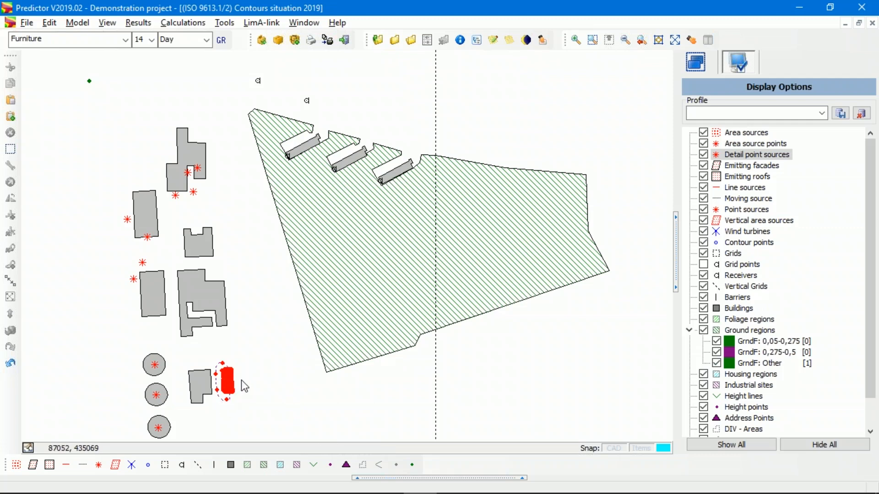
pyautogui.scroll(3, 241, 380)
pyautogui.moveTo(262, 356); pyautogui.dragTo(294, 294)
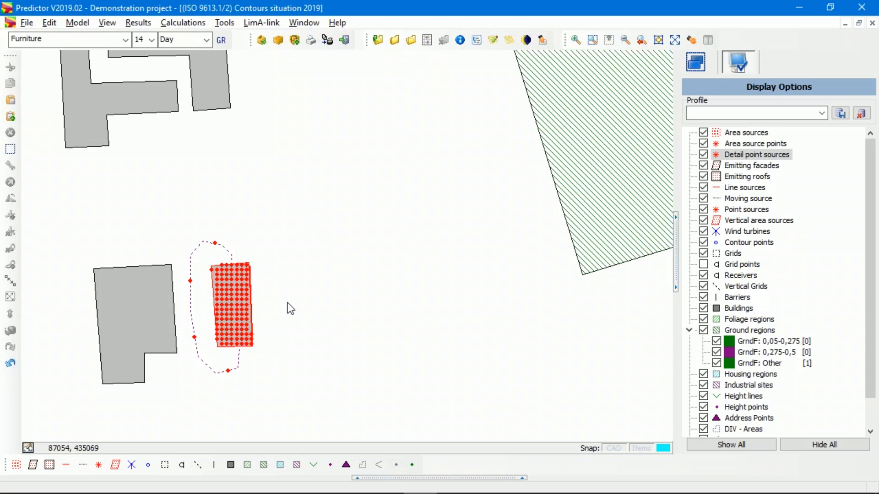
pyautogui.scroll(-2, 273, 286)
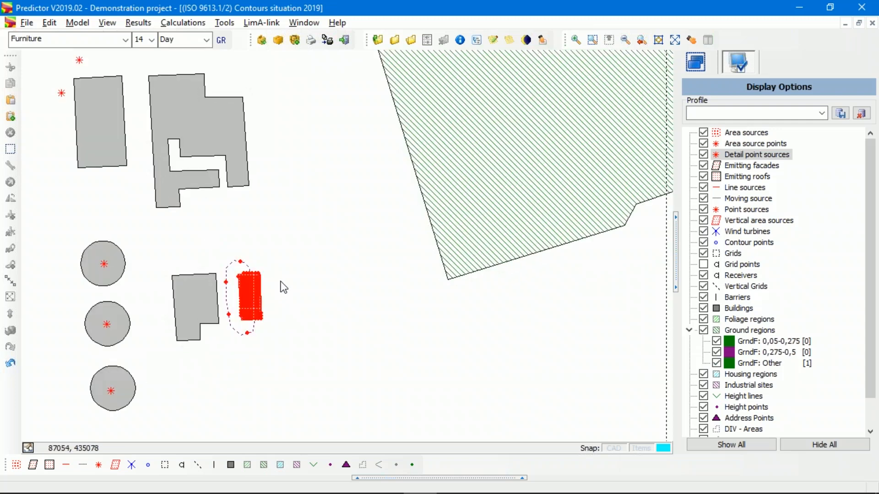
pyautogui.scroll(-4, 297, 271)
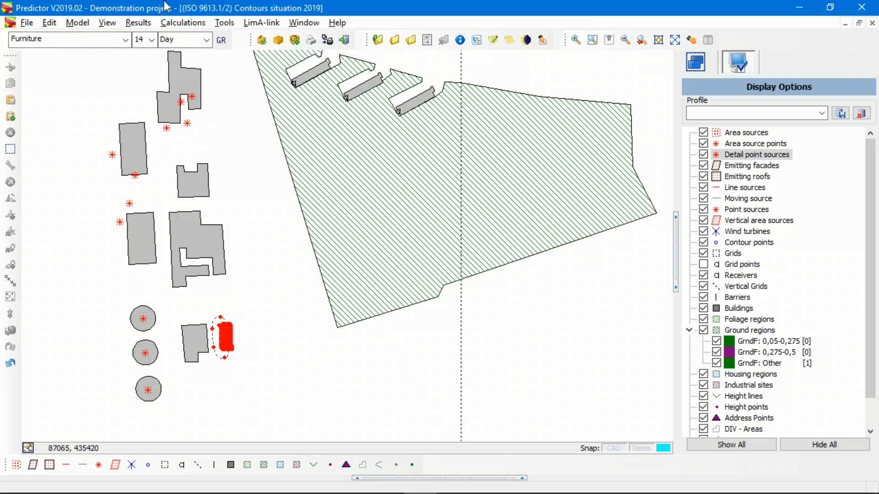
# - Display the calculated noise contours over the model around the truck route and the emitting building
pyautogui.click(139, 22)
pyautogui.click(166, 102)
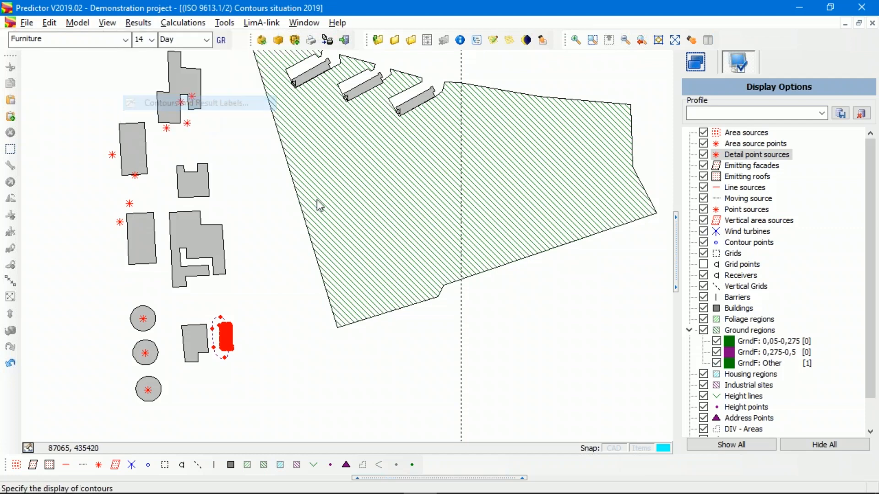
pyautogui.click(550, 421)
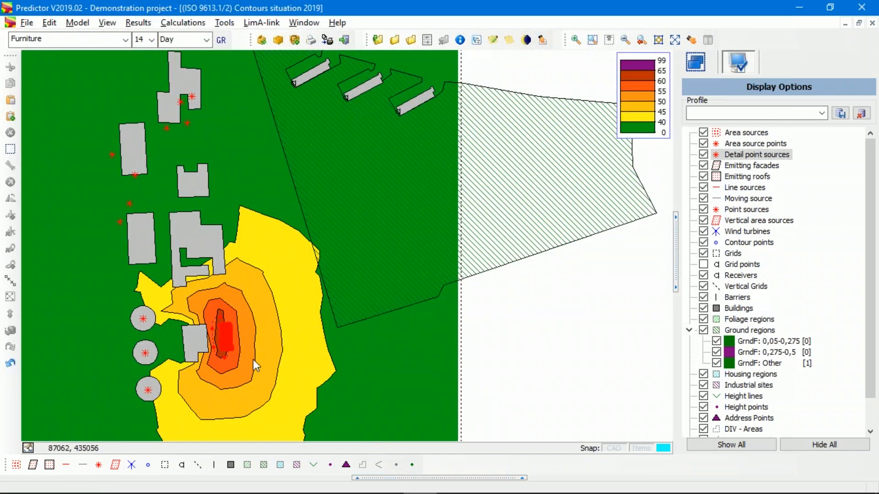
pyautogui.moveTo(281, 361); pyautogui.dragTo(319, 272)
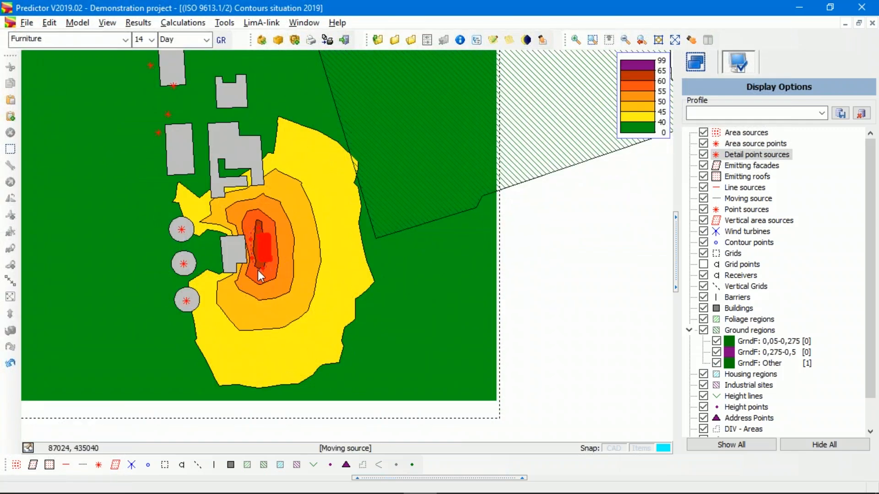
# - Inspect the Day contours around the truck route, and switch the displayed contours to the Night period
pyautogui.scroll(2, 262, 270)
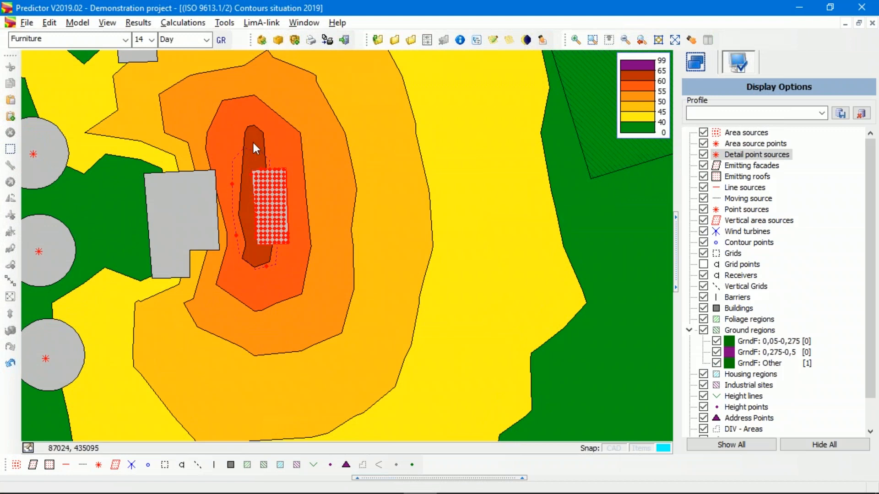
pyautogui.scroll(-2, 257, 265)
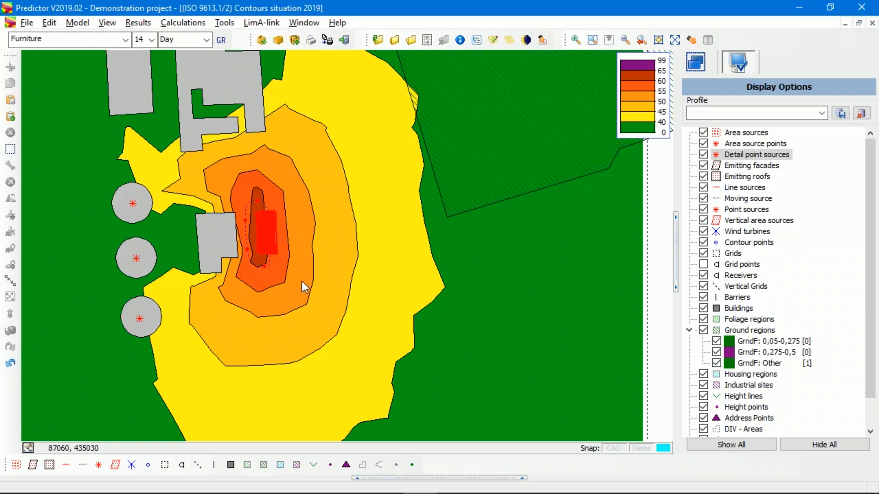
pyautogui.click(209, 38)
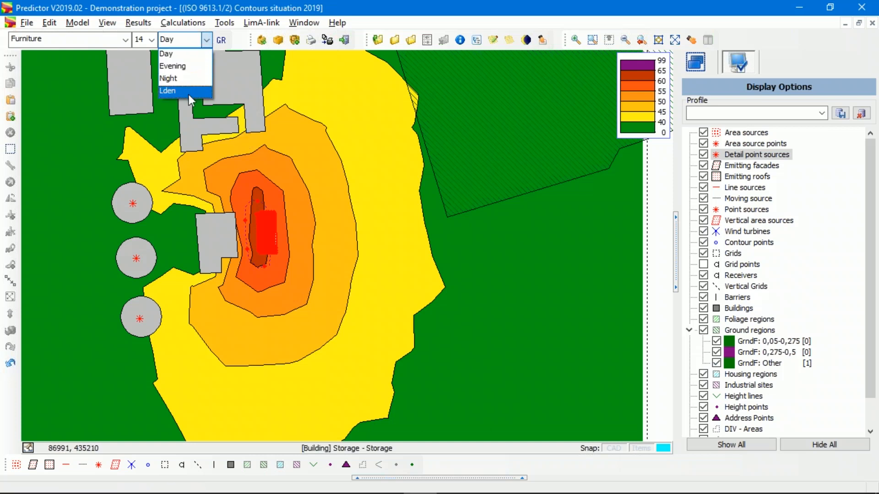
pyautogui.click(185, 79)
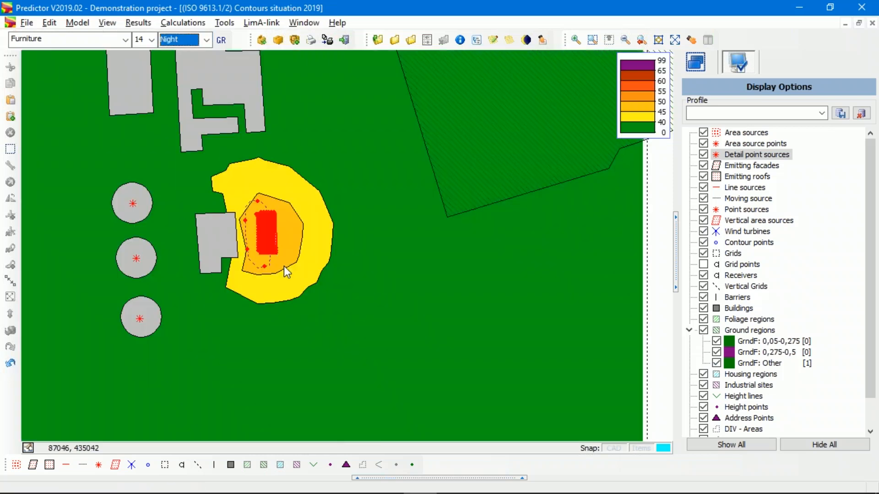
# - Review the emission spectrum and the traffic flow properties of the truck route's moving source, leaving its settings unchanged
pyautogui.scroll(2, 268, 265)
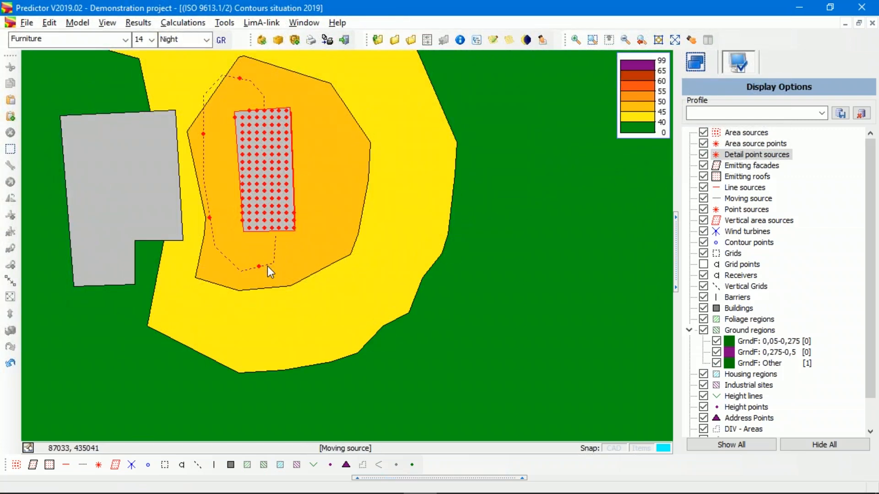
pyautogui.doubleClick(268, 265)
pyautogui.click(372, 182)
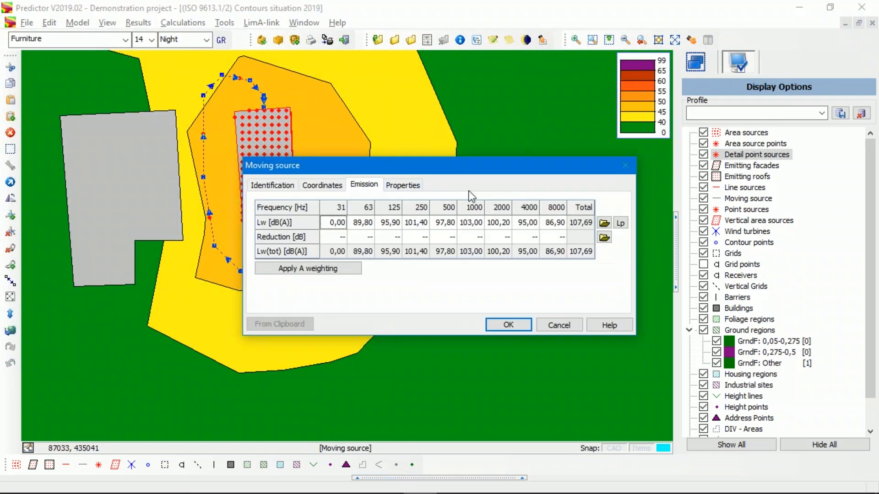
pyautogui.click(398, 185)
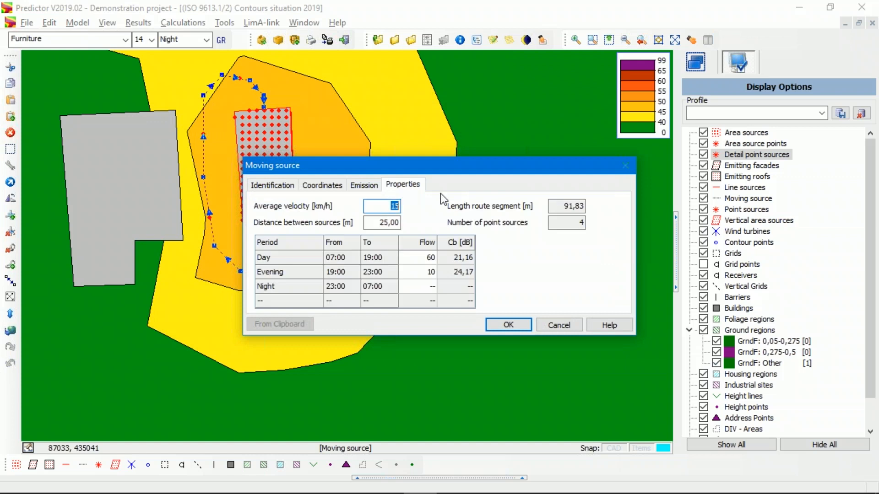
pyautogui.click(573, 331)
# - Review the working hours of the emitting roof beside the truck route without changing them, and deselect the roof
pyautogui.click(278, 126)
pyautogui.doubleClick(278, 126)
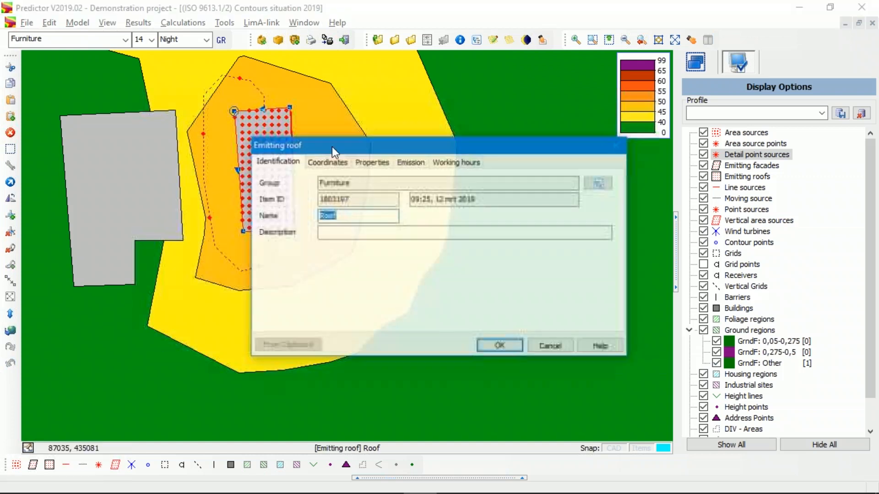
pyautogui.click(440, 161)
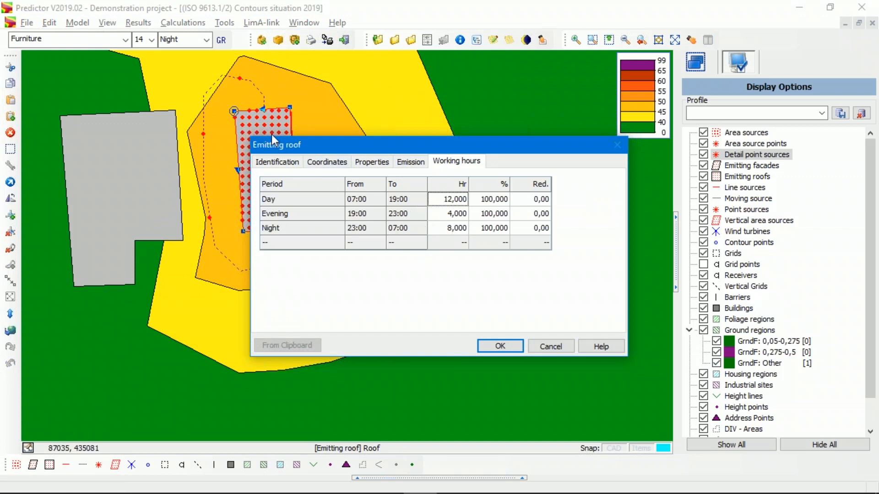
pyautogui.click(549, 348)
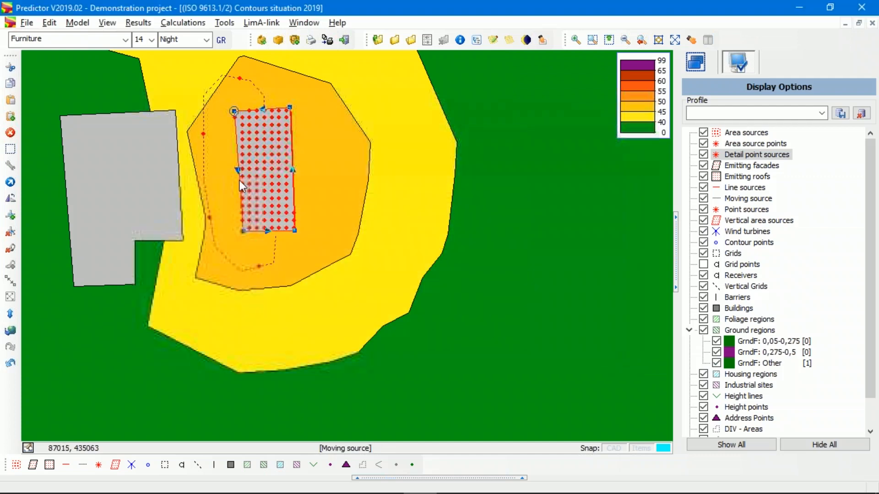
pyautogui.click(342, 212)
# - Review the coordinates, emission spectrum and properties of the truck route's moving source again, and close it without changes
pyautogui.scroll(-2, 339, 215)
pyautogui.scroll(-2, 340, 214)
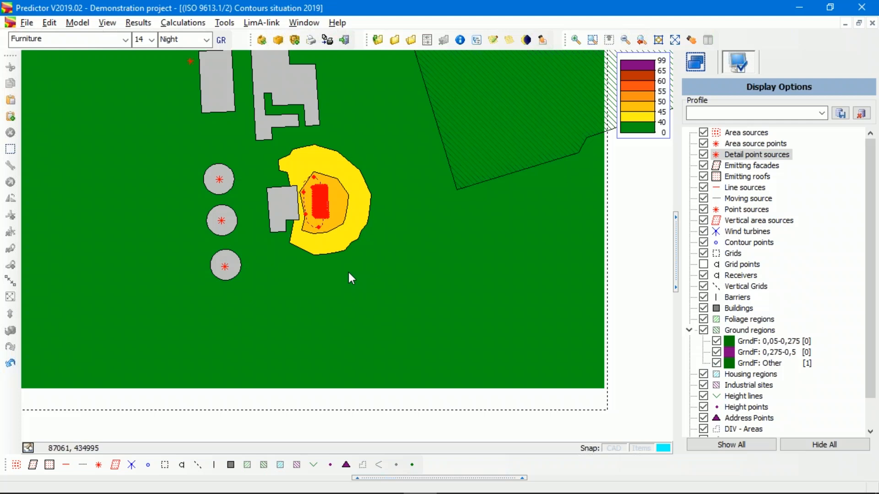
pyautogui.scroll(-2, 348, 274)
pyautogui.moveTo(423, 189); pyautogui.dragTo(351, 275)
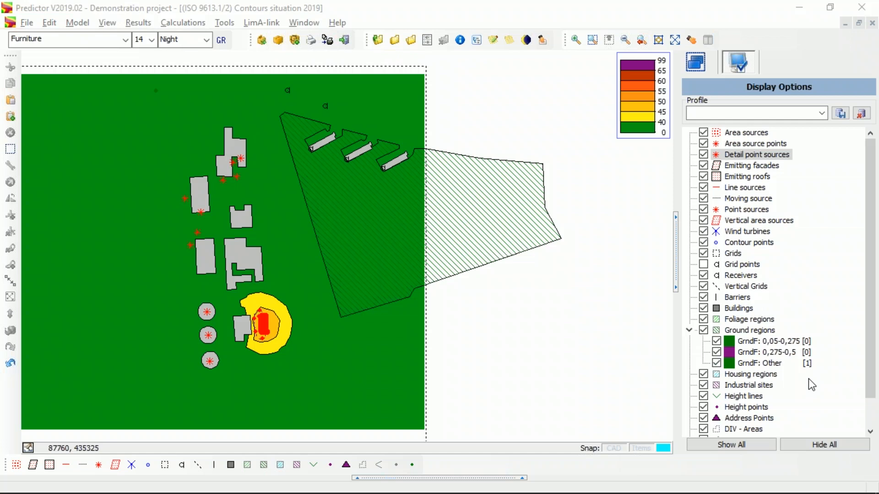
pyautogui.scroll(4, 240, 288)
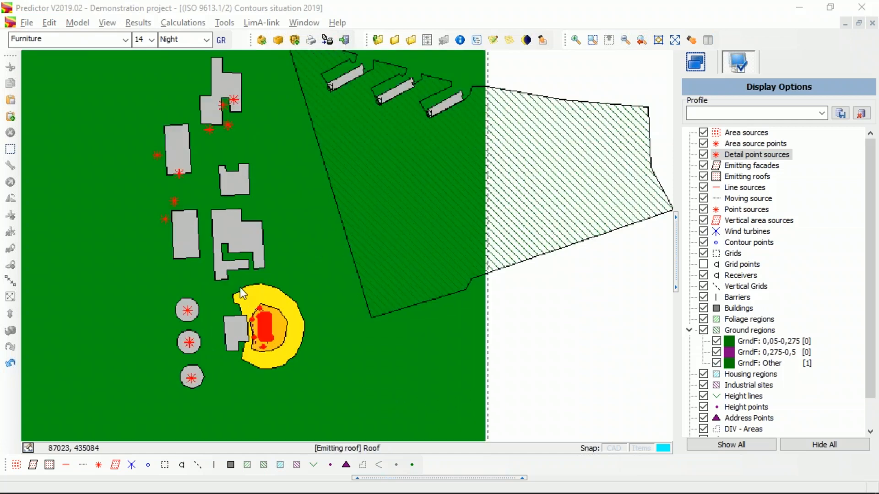
pyautogui.doubleClick(267, 330)
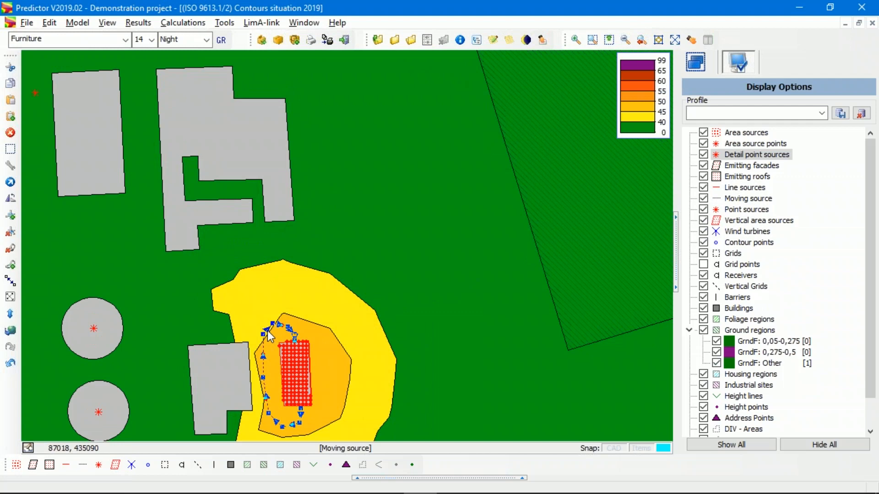
pyautogui.click(343, 184)
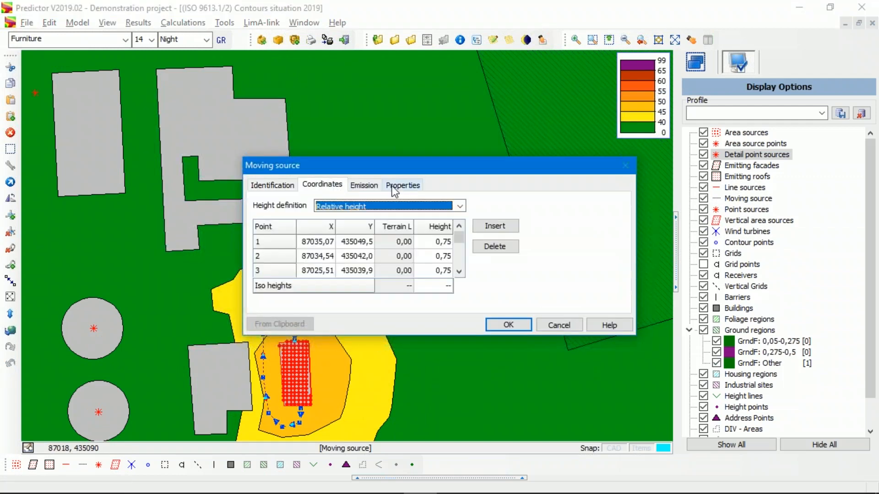
pyautogui.click(364, 186)
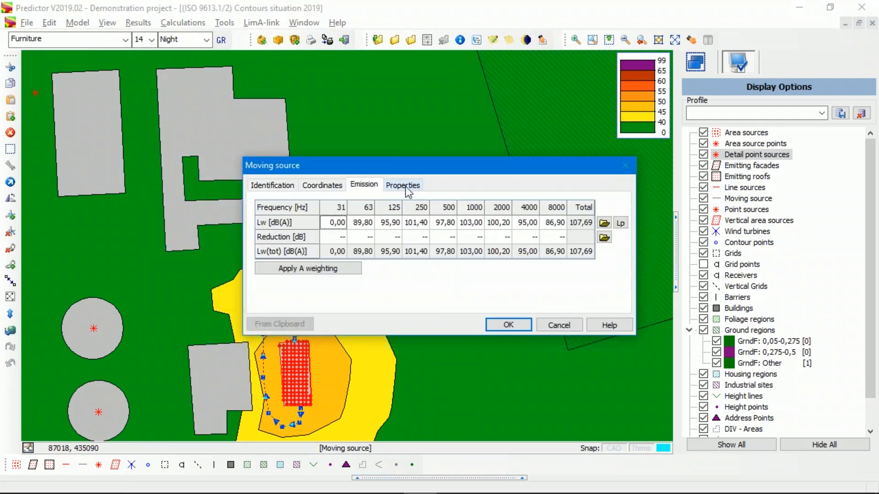
pyautogui.click(397, 187)
pyautogui.click(372, 185)
pyautogui.click(570, 326)
# - Open the octave sound power spectrum library from the emission data of the Crane 1 point source
pyautogui.scroll(-1, 421, 285)
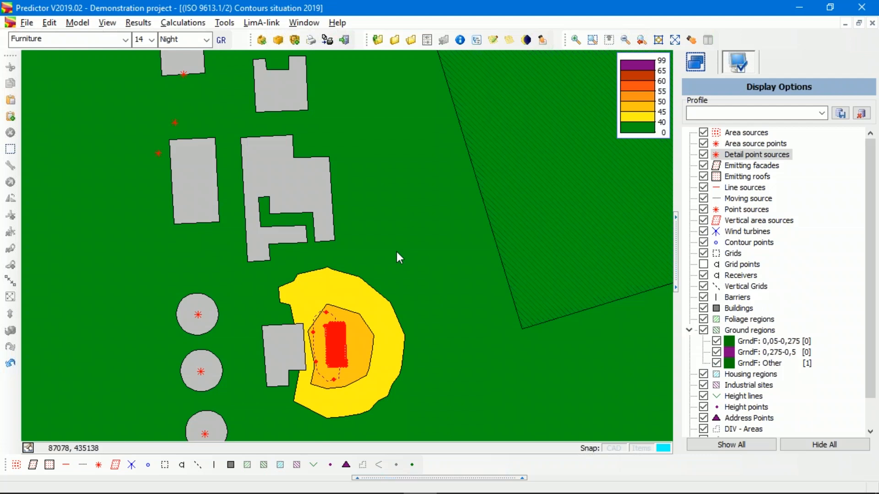
pyautogui.scroll(-1, 418, 218)
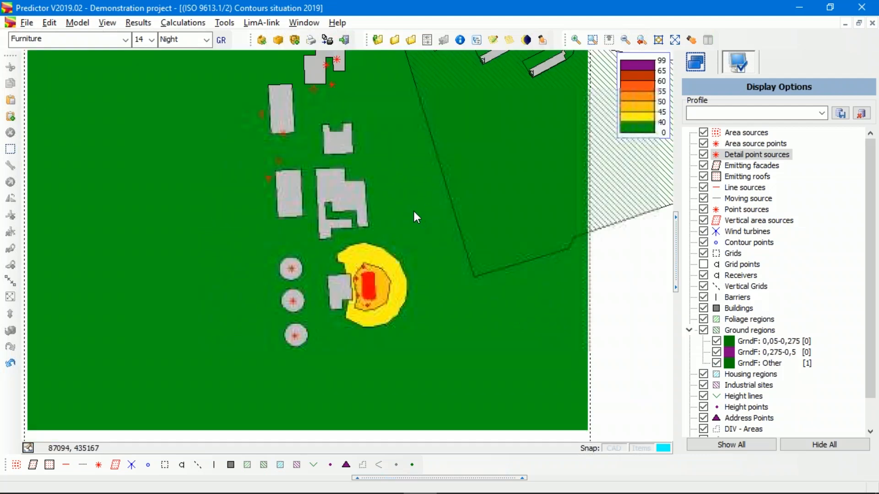
pyautogui.doubleClick(269, 178)
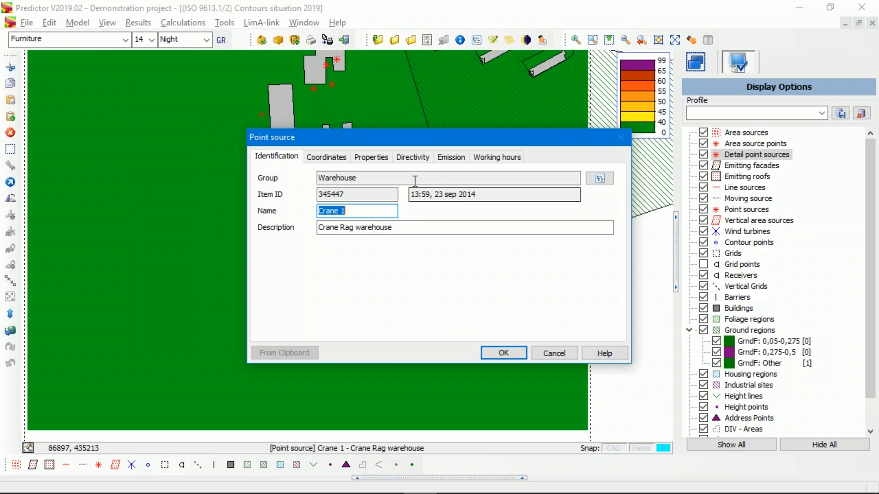
pyautogui.click(454, 157)
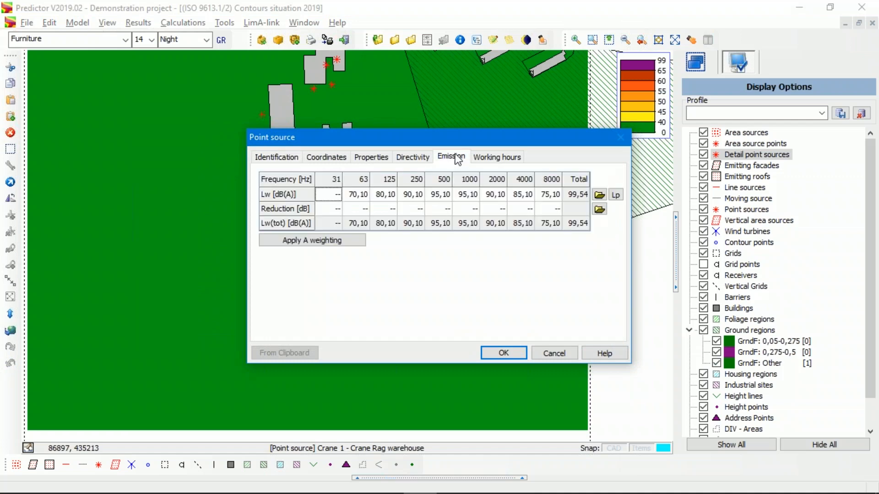
pyautogui.click(599, 195)
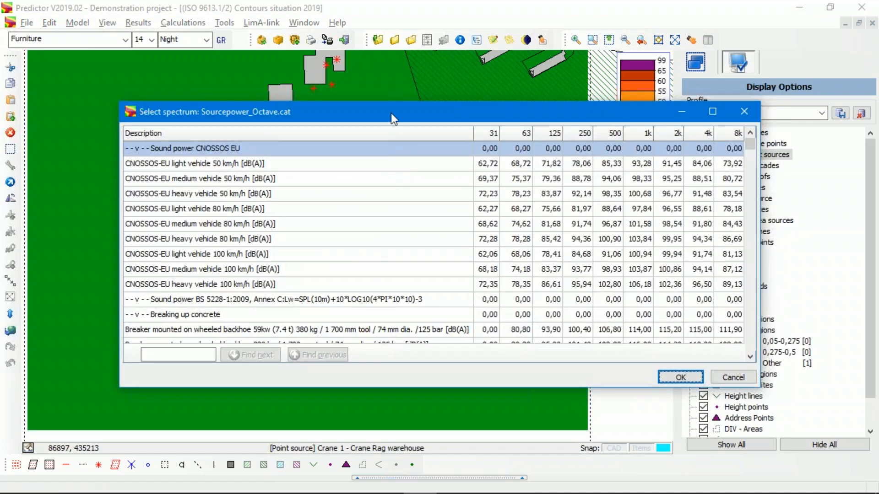
pyautogui.moveTo(390, 106); pyautogui.dragTo(383, 84)
# - Browse the library from the CNOSSOS-EU vehicle spectra to the BS 5228-1:2009 dumping brick rubble heading and return to the BS 5228-1:2009 heading
pyautogui.scroll(-3, 242, 231)
pyautogui.scroll(-2, 244, 231)
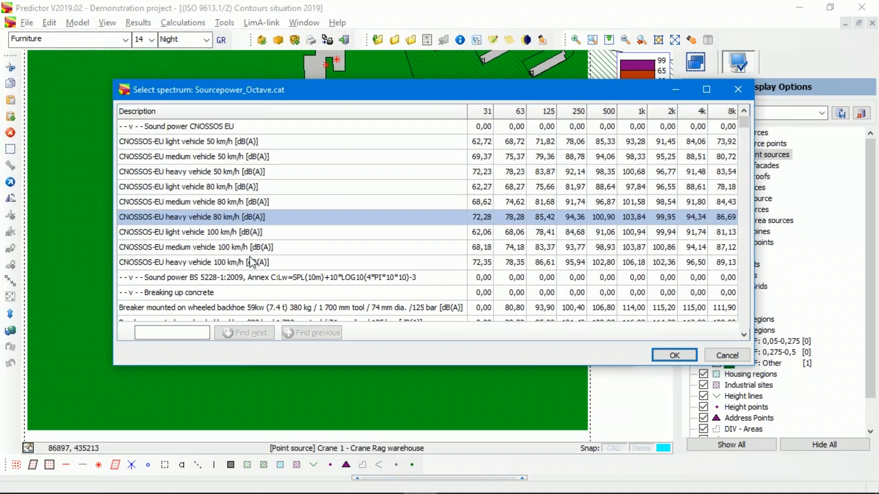
pyautogui.scroll(-3, 254, 277)
pyautogui.click(253, 276)
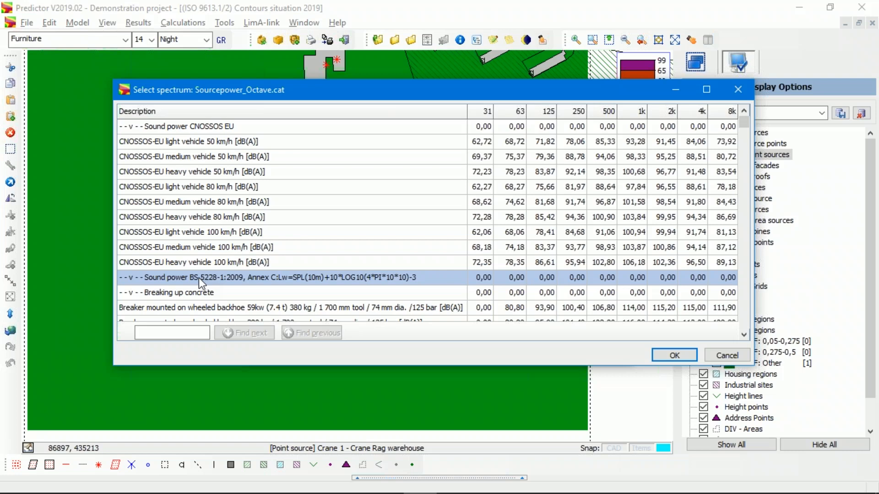
pyautogui.press('Down')
pyautogui.press('Down')
pyautogui.press('Down')
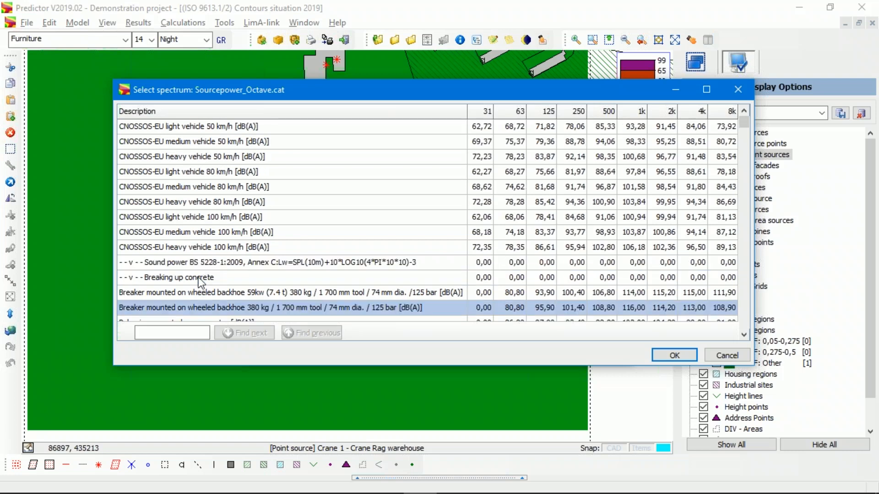
pyautogui.press('Down')
pyautogui.press('Down')
pyautogui.press('Down')
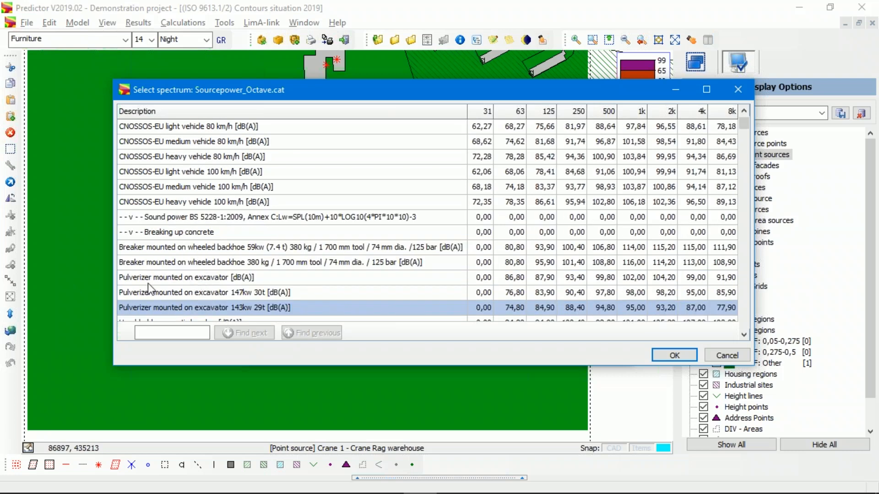
pyautogui.press('Down')
pyautogui.press('Down')
pyautogui.press('Down')
pyautogui.press('Down')
pyautogui.press('Down')
pyautogui.press('Down')
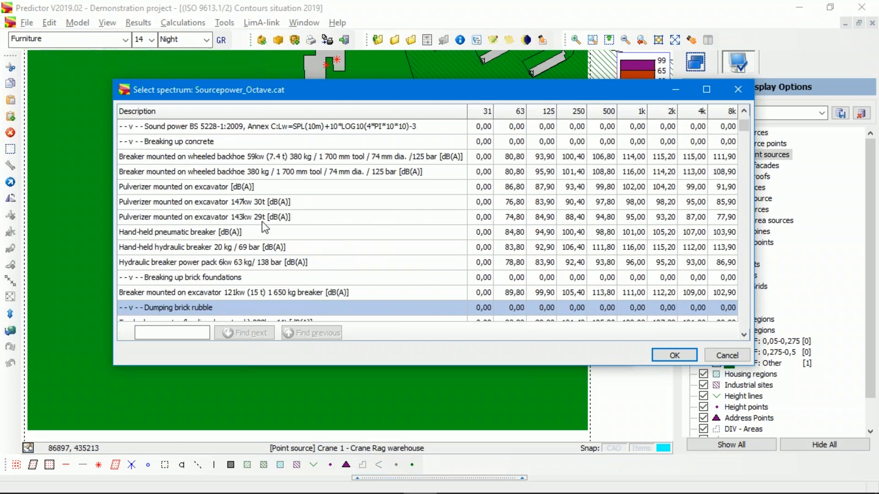
pyautogui.press('Up')
pyautogui.press('Up')
pyautogui.press('Up')
pyautogui.press('Up')
pyautogui.press('Up')
pyautogui.press('Up')
pyautogui.press('Up')
pyautogui.press('Up')
pyautogui.press('Up')
pyautogui.press('Up')
pyautogui.press('Up')
pyautogui.press('Up')
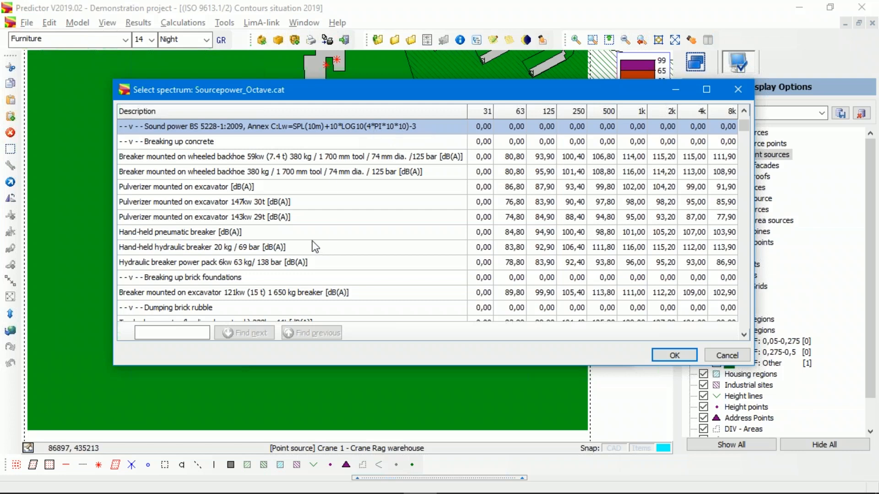
# - Browse the BS 5228-1:2009 spectra from the concrete breaking entries through earthworks and piling to the truck mounted concrete pumps
pyautogui.click(245, 158)
pyautogui.press('Down')
pyautogui.press('Down')
pyautogui.press('Down')
pyautogui.press('Down')
pyautogui.press('Down')
pyautogui.press('Down')
pyautogui.press('Down')
pyautogui.press('Down')
pyautogui.press('Down')
pyautogui.press('Down')
pyautogui.press('Down')
pyautogui.press('Down')
pyautogui.press('Down')
pyautogui.press('Down')
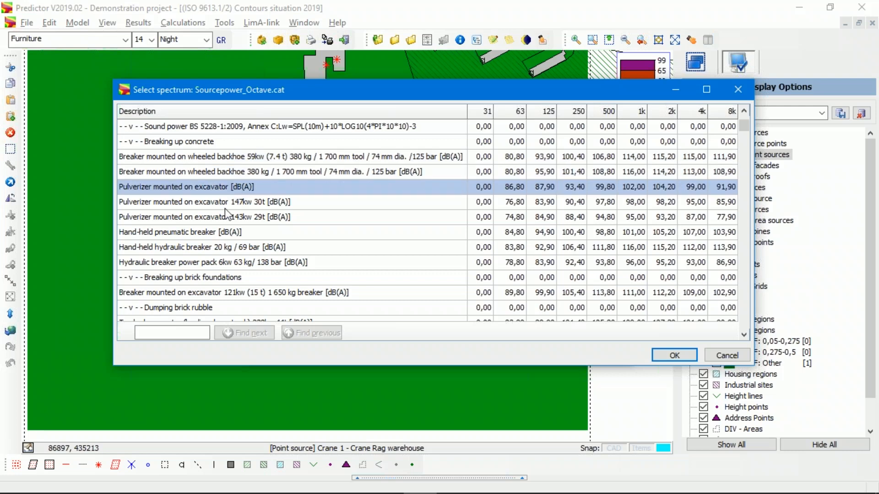
pyautogui.press('Down')
pyautogui.press('Down')
pyautogui.press('Down')
pyautogui.press('Down')
pyautogui.press('Down')
pyautogui.press('Down')
pyautogui.press('Down')
pyautogui.press('Down')
pyautogui.press('Down')
pyautogui.press('Down')
pyautogui.press('Down')
pyautogui.press('Down')
pyautogui.press('Down')
pyautogui.press('Down')
pyautogui.press('Down')
pyautogui.press('Down')
pyautogui.press('Down')
pyautogui.press('Down')
pyautogui.press('Down')
pyautogui.press('Down')
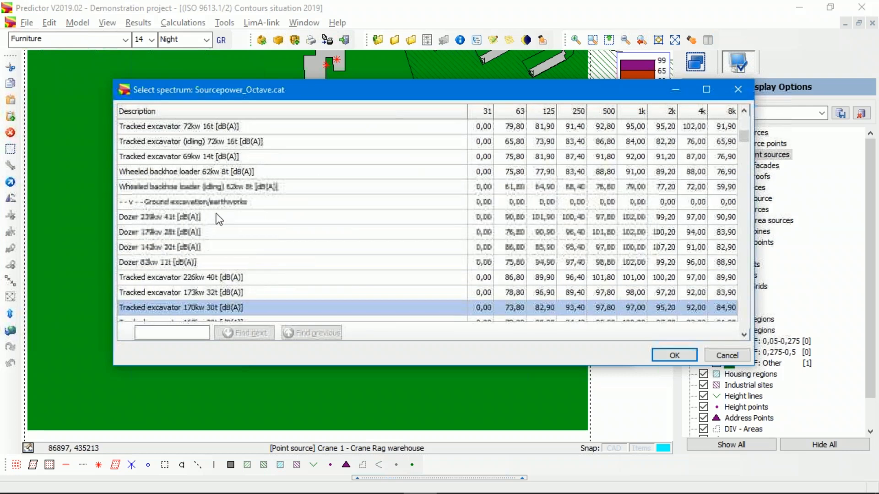
pyautogui.press('Down')
pyautogui.press('Down')
pyautogui.press('Down')
pyautogui.press('Down')
pyautogui.press('Down')
pyautogui.press('Down')
pyautogui.press('Down')
pyautogui.press('Down')
pyautogui.press('Down')
pyautogui.press('Down')
pyautogui.press('Down')
pyautogui.press('Down')
pyautogui.press('Down')
pyautogui.press('Down')
pyautogui.press('Down')
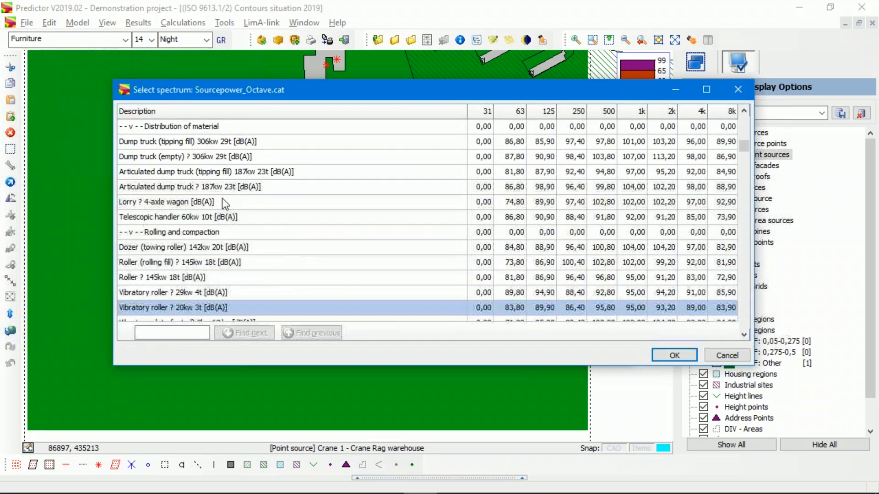
pyautogui.press('Down')
pyautogui.press('Down')
pyautogui.press('Down')
pyautogui.press('Down')
pyautogui.press('Down')
pyautogui.press('Down')
pyautogui.press('Down')
pyautogui.press('Down')
pyautogui.press('Down')
pyautogui.press('Down')
pyautogui.press('Down')
pyautogui.press('Down')
pyautogui.press('Down')
pyautogui.press('Down')
pyautogui.press('Down')
pyautogui.press('Down')
pyautogui.press('Down')
pyautogui.press('Down')
pyautogui.press('Down')
pyautogui.press('Down')
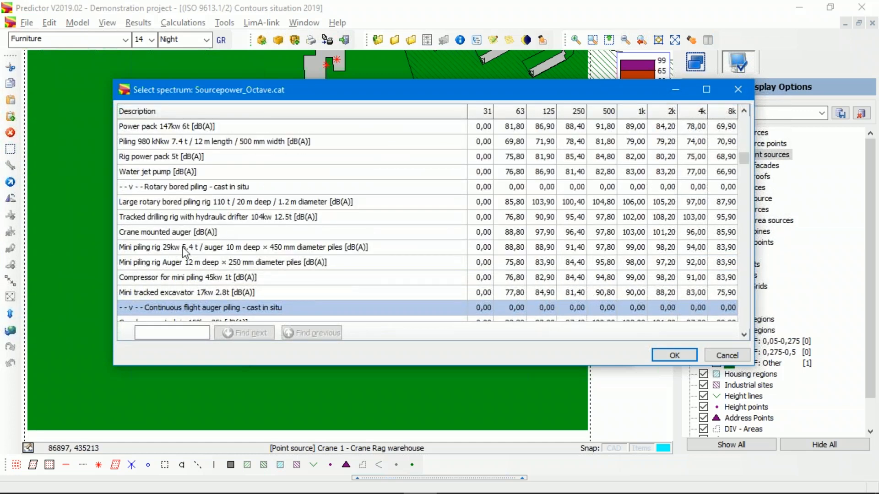
pyautogui.press('Down')
pyautogui.press('Down')
pyautogui.press('Down')
pyautogui.press('Down')
pyautogui.press('Down')
pyautogui.press('Down')
pyautogui.press('Down')
pyautogui.press('Down')
pyautogui.press('Down')
pyautogui.press('Down')
pyautogui.press('Down')
pyautogui.press('Down')
pyautogui.press('Down')
pyautogui.press('Down')
pyautogui.press('Down')
pyautogui.press('Down')
pyautogui.press('Down')
pyautogui.press('Down')
pyautogui.press('Down')
pyautogui.press('Down')
pyautogui.press('Down')
pyautogui.press('Down')
pyautogui.press('Down')
pyautogui.press('Down')
pyautogui.press('Down')
pyautogui.press('Down')
pyautogui.press('Down')
pyautogui.press('Down')
pyautogui.press('Down')
pyautogui.press('Down')
pyautogui.press('Down')
pyautogui.press('Down')
pyautogui.press('Down')
pyautogui.press('Down')
pyautogui.press('Down')
pyautogui.press('Down')
pyautogui.press('Down')
pyautogui.press('Down')
pyautogui.press('Down')
pyautogui.press('Down')
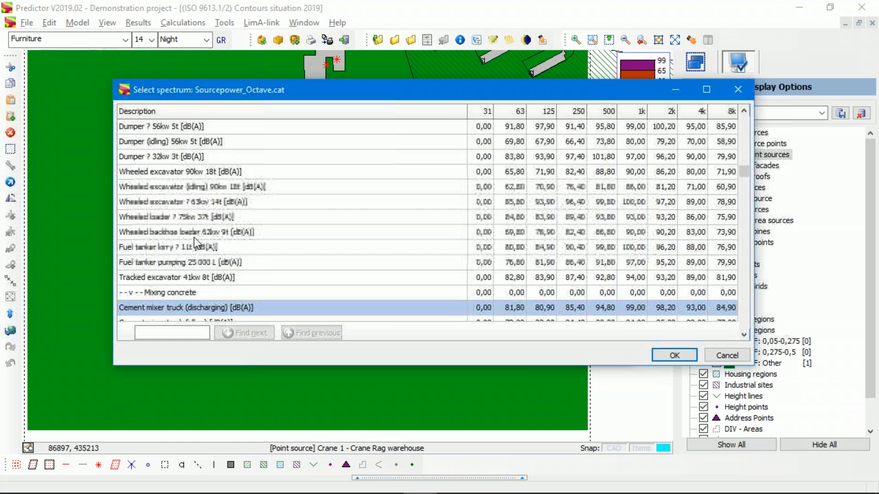
pyautogui.moveTo(354, 91); pyautogui.dragTo(292, 71)
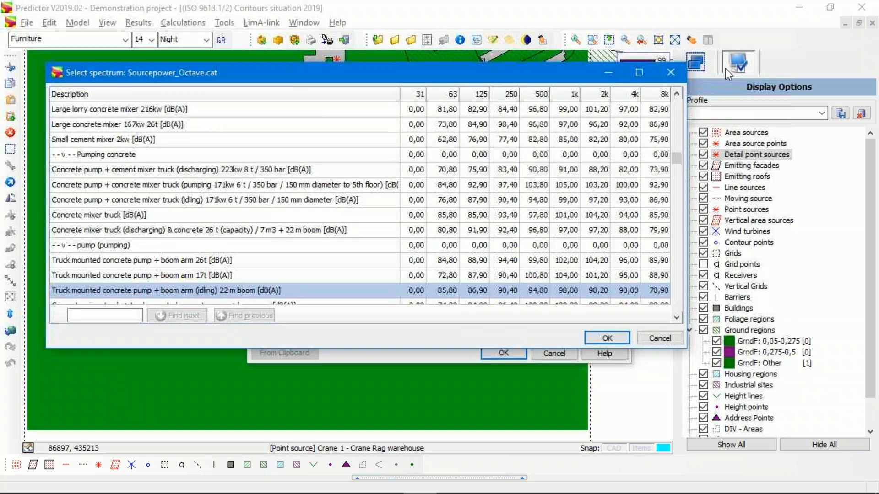
pyautogui.click(837, 10)
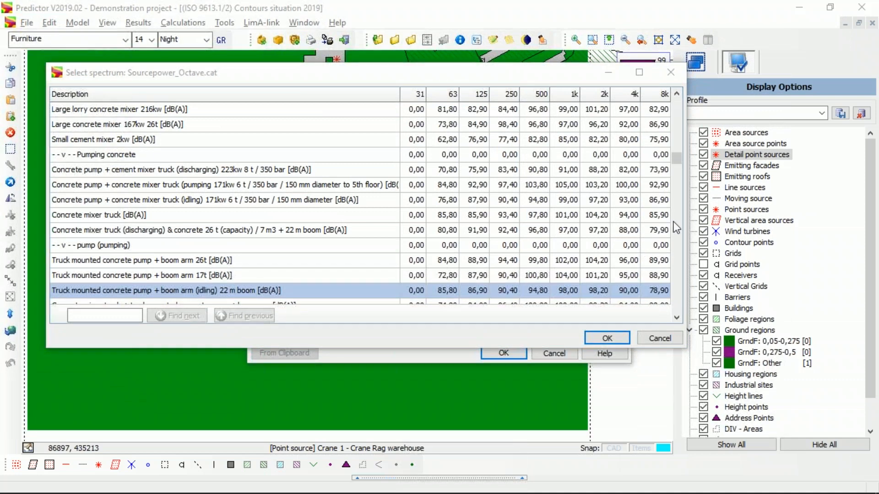
# - Go to the end of the spectrum library and select the first Wheeled loaders (100 kW < > 200 kW) entry
pyautogui.moveTo(677, 160); pyautogui.dragTo(692, 311)
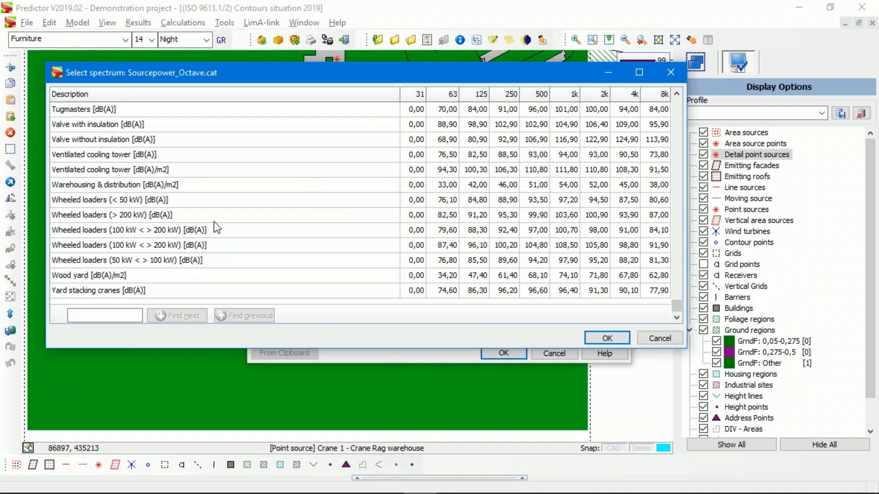
pyautogui.scroll(-10, 260, 220)
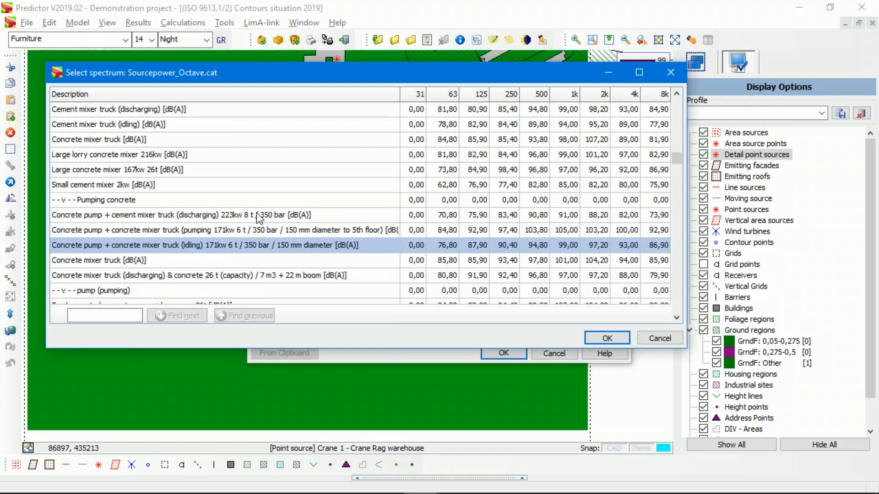
pyautogui.scroll(-5, 252, 208)
pyautogui.press('pagedown')
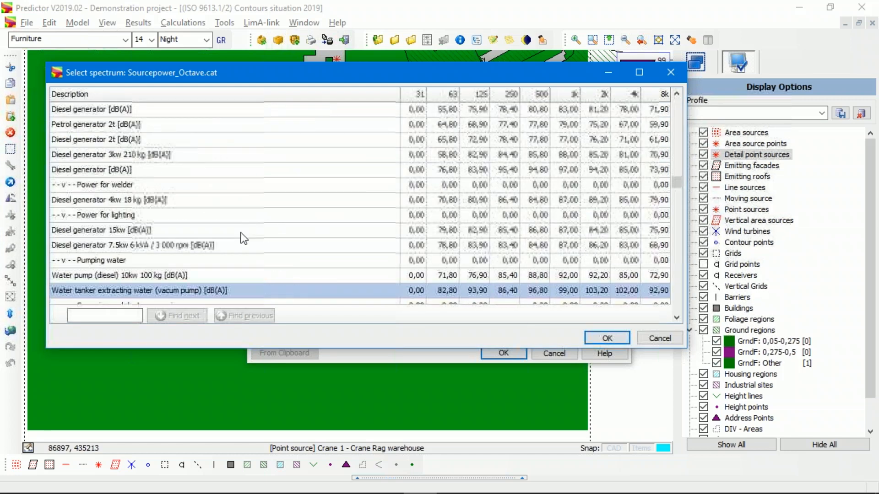
pyautogui.moveTo(676, 182); pyautogui.dragTo(667, 314)
pyautogui.click(114, 231)
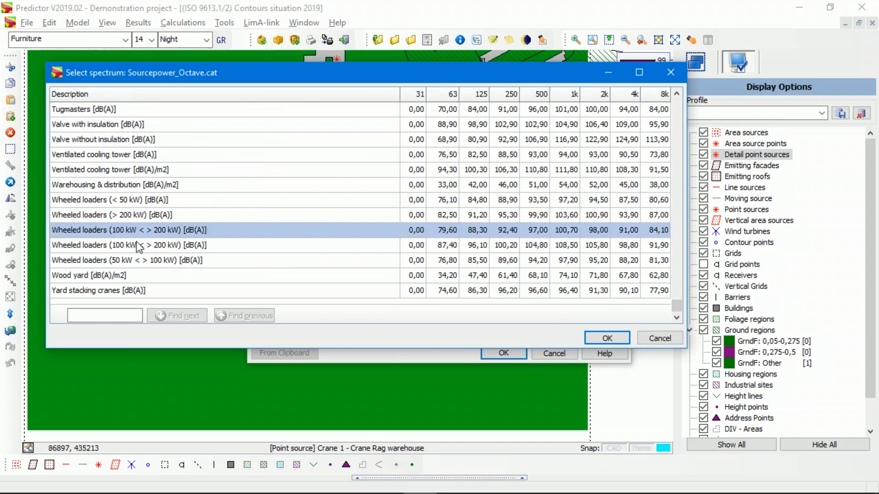
# - Browse the industrial source spectra backwards from the wheeled loaders through trucks, tennis courts and ship yards to the dockside cranes
pyautogui.press('pagedown')
pyautogui.press('pageup')
pyautogui.press('Up')
pyautogui.press('Up')
pyautogui.press('Up')
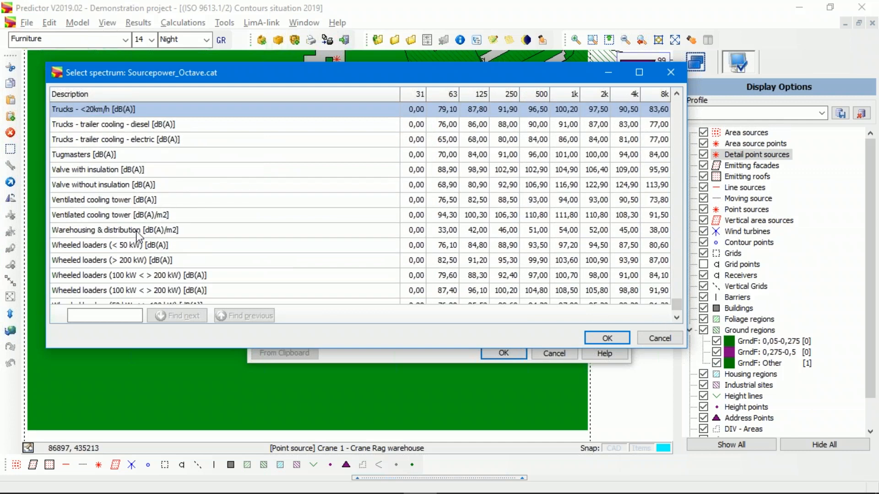
pyautogui.press('Up')
pyautogui.press('Up')
pyautogui.press('Up')
pyautogui.press('Up')
pyautogui.press('Up')
pyautogui.press('Up')
pyautogui.press('Up')
pyautogui.press('Up')
pyautogui.press('Up')
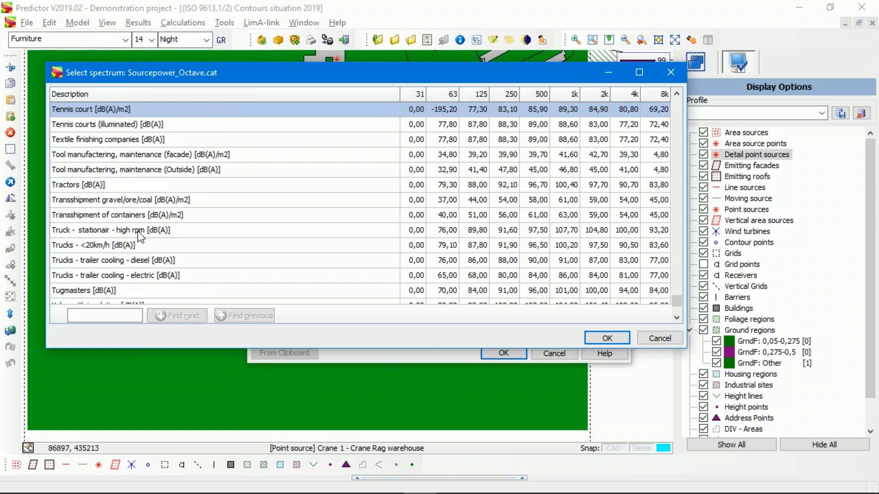
pyautogui.press('Up')
pyautogui.press('Up')
pyautogui.press('Up')
pyautogui.press('Up')
pyautogui.press('Up')
pyautogui.press('Up')
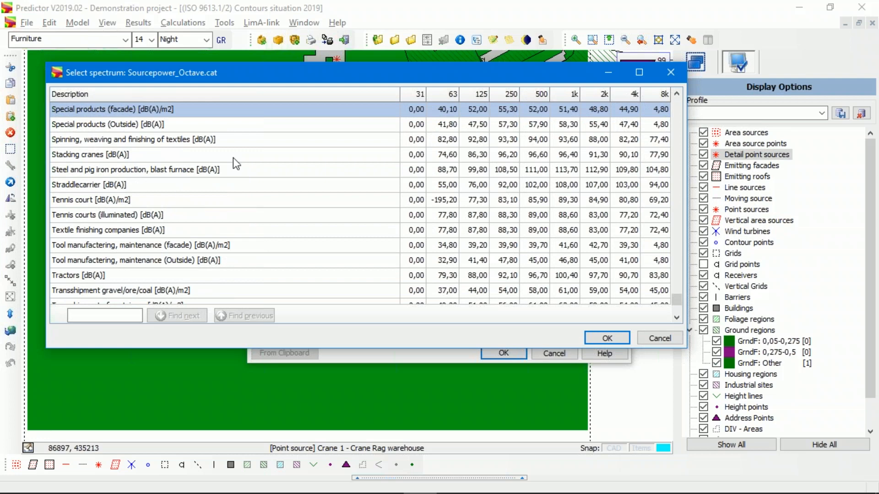
pyautogui.scroll(20, 176, 224)
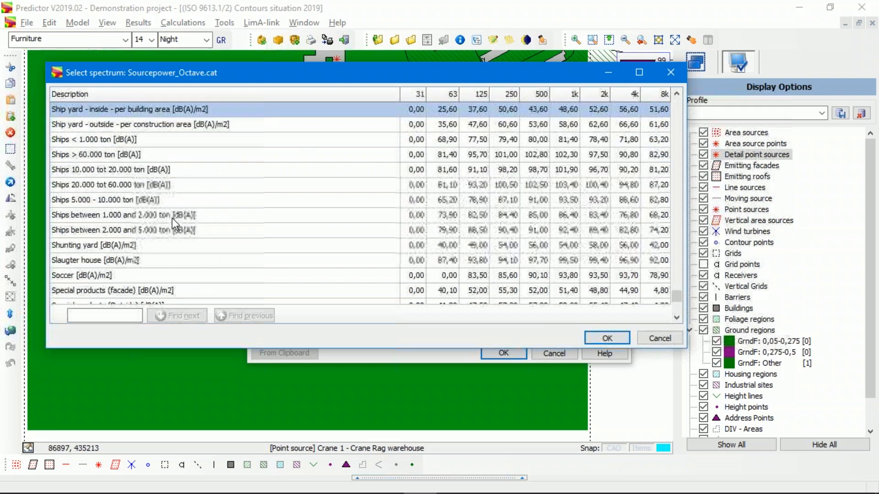
pyautogui.scroll(1, 185, 200)
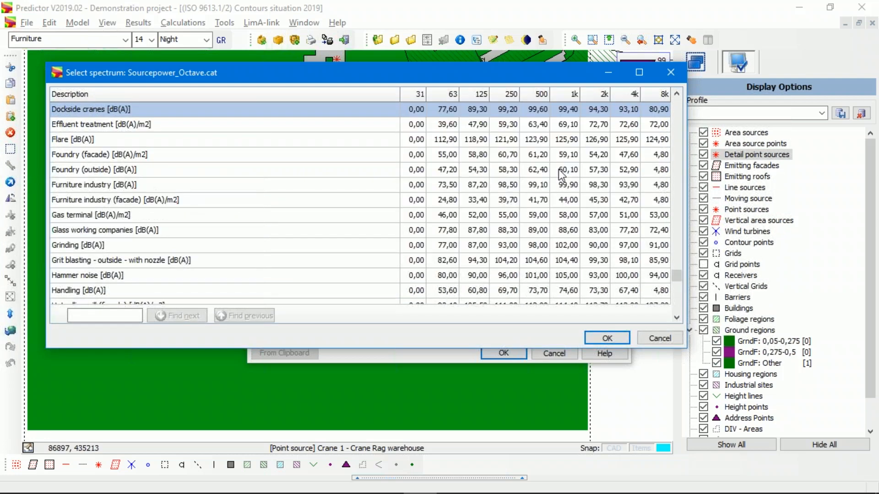
# - Return to the CNOSSOS-EU spectra at the library's start, and close the library and the Crane 1 point source without changes
pyautogui.moveTo(674, 273); pyautogui.dragTo(654, 98)
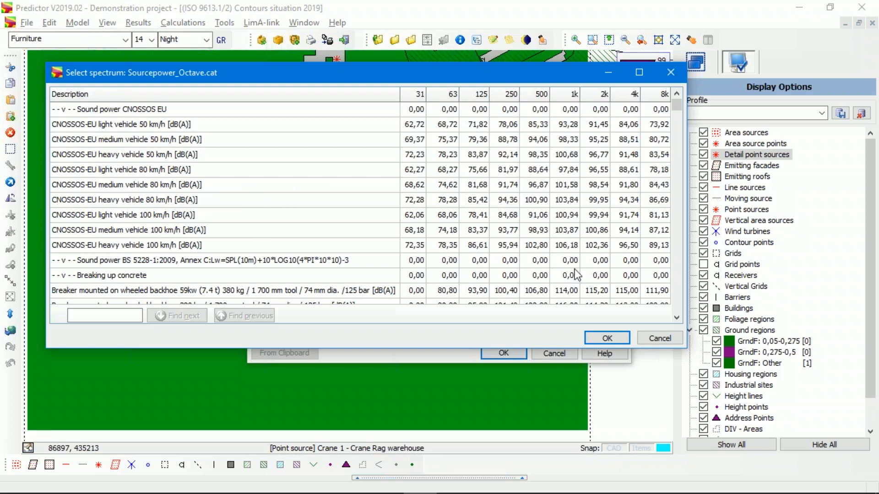
pyautogui.click(659, 338)
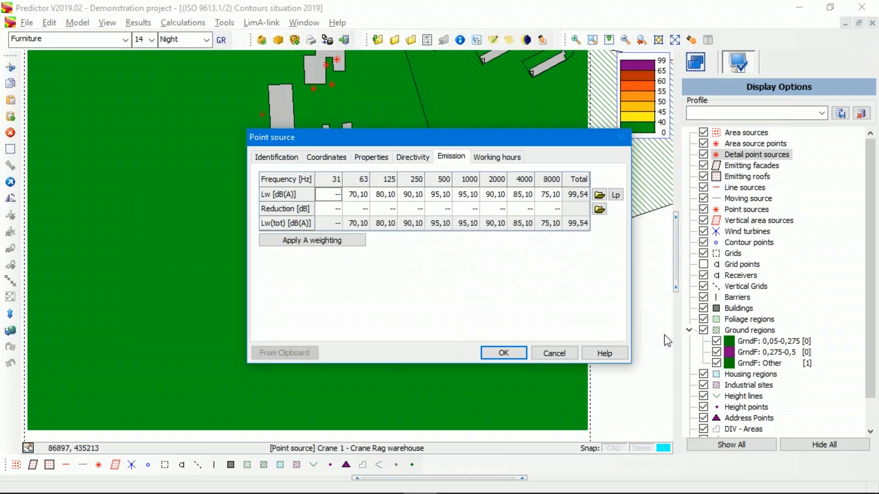
pyautogui.click(551, 20)
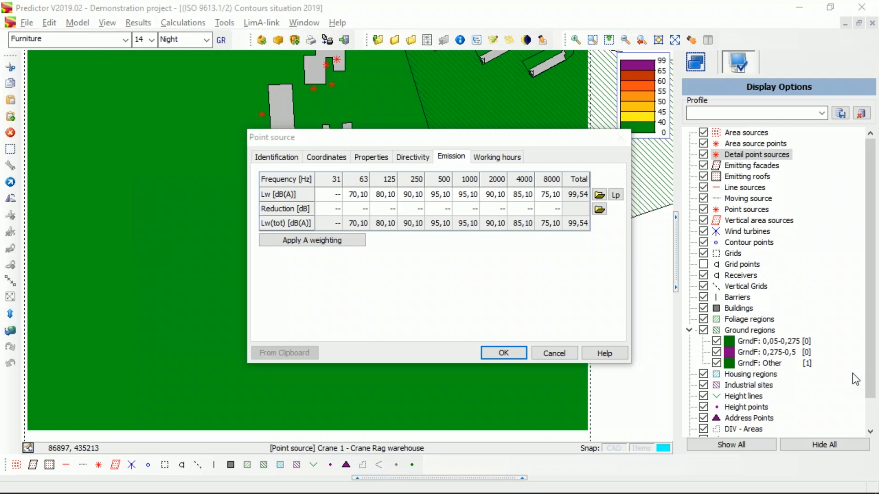
pyautogui.click(553, 357)
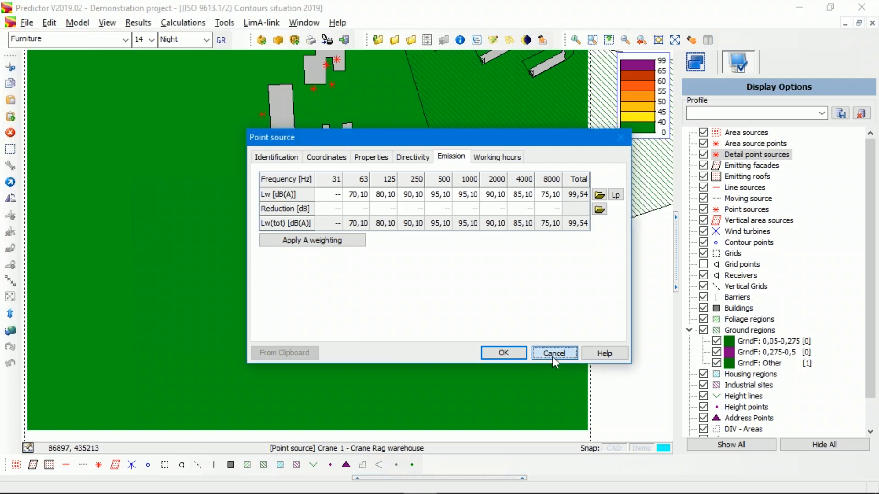
pyautogui.scroll(-5, 382, 215)
pyautogui.moveTo(402, 252); pyautogui.dragTo(253, 248)
pyautogui.scroll(3, 254, 248)
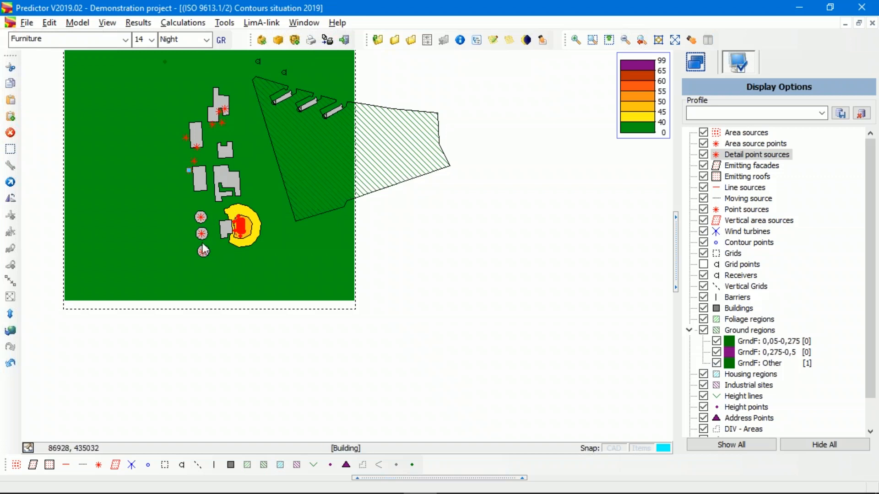
pyautogui.scroll(-3, 246, 240)
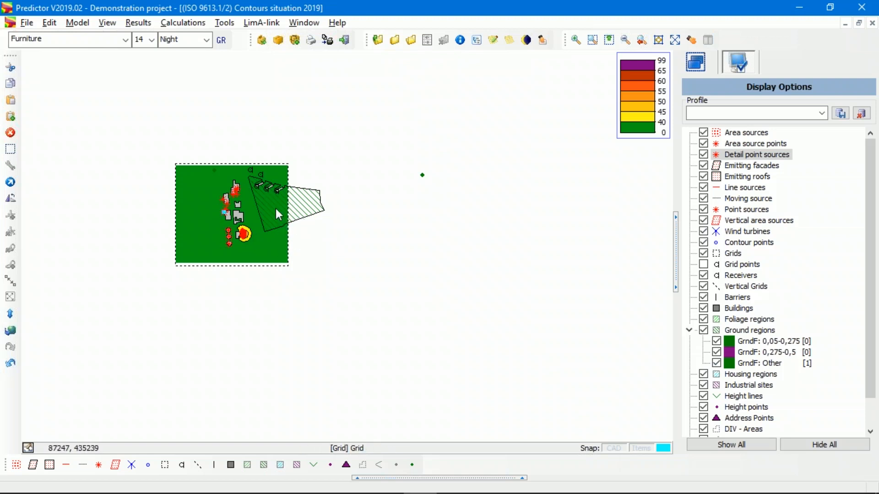
pyautogui.scroll(3, 254, 238)
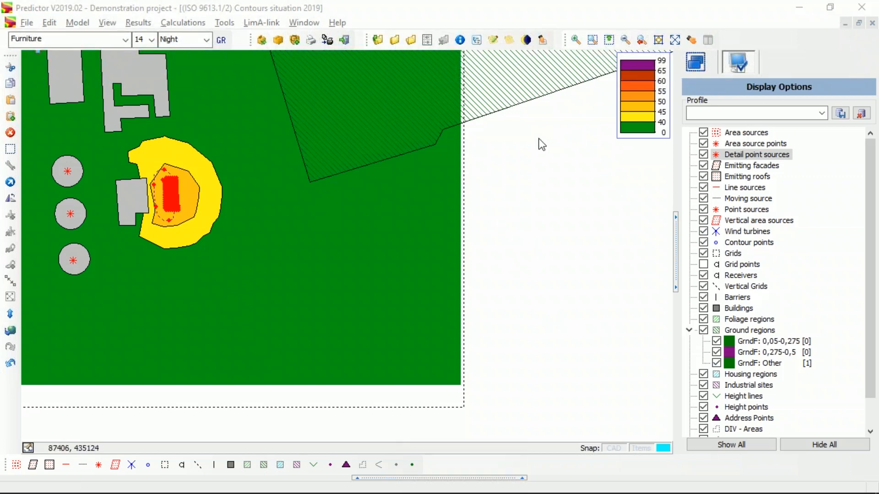
# - Close the Contours situation 2019 model and bring up the project's list of models for opening
pyautogui.click(873, 24)
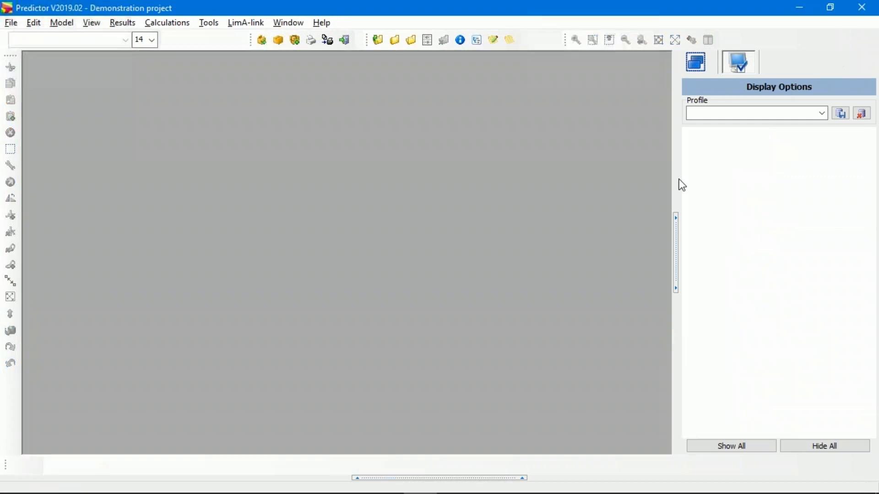
pyautogui.click(378, 40)
pyautogui.click(403, 295)
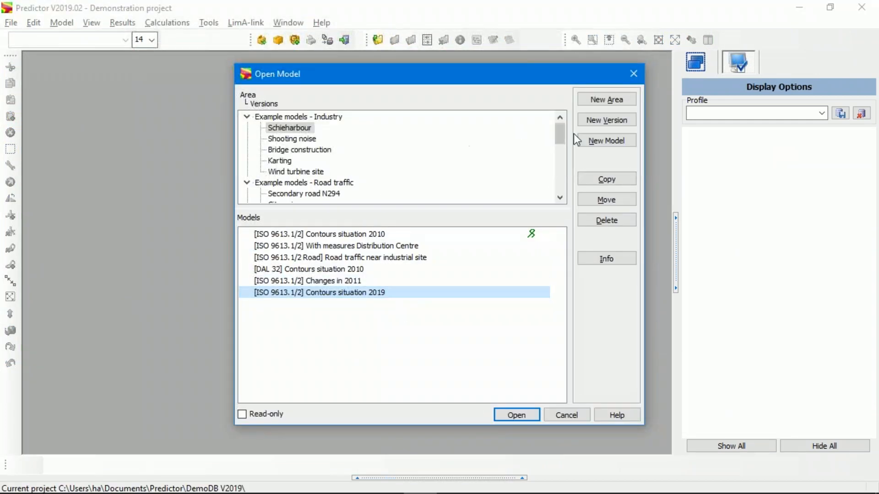
# - Examine the models available in the Schieharbour, Woerden and Fictivia versions under Analyst models
pyautogui.moveTo(563, 131); pyautogui.dragTo(553, 181)
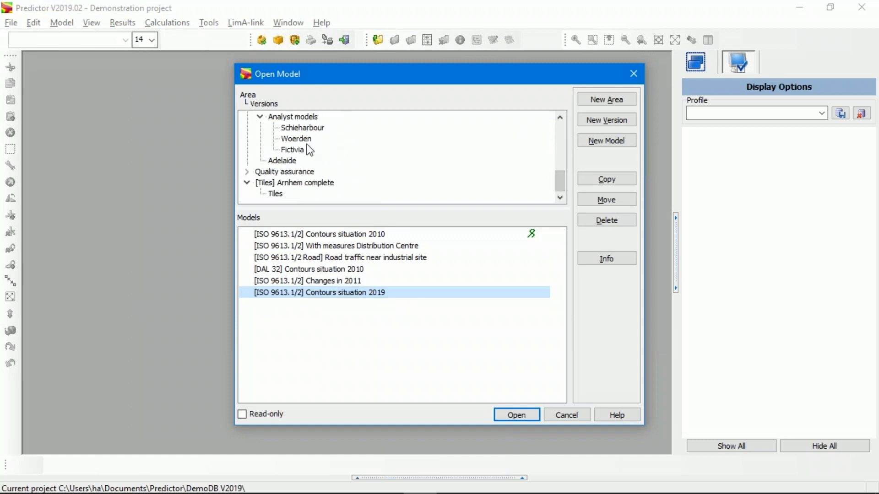
pyautogui.click(295, 117)
pyautogui.click(316, 129)
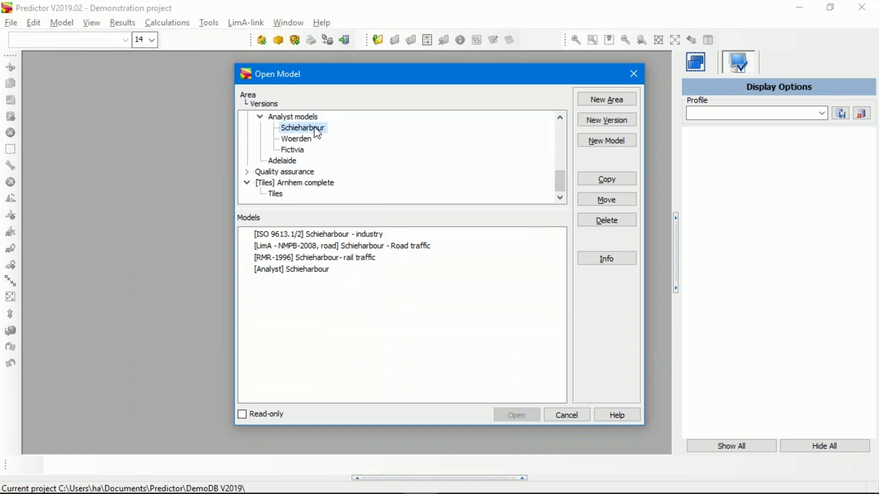
pyautogui.click(302, 139)
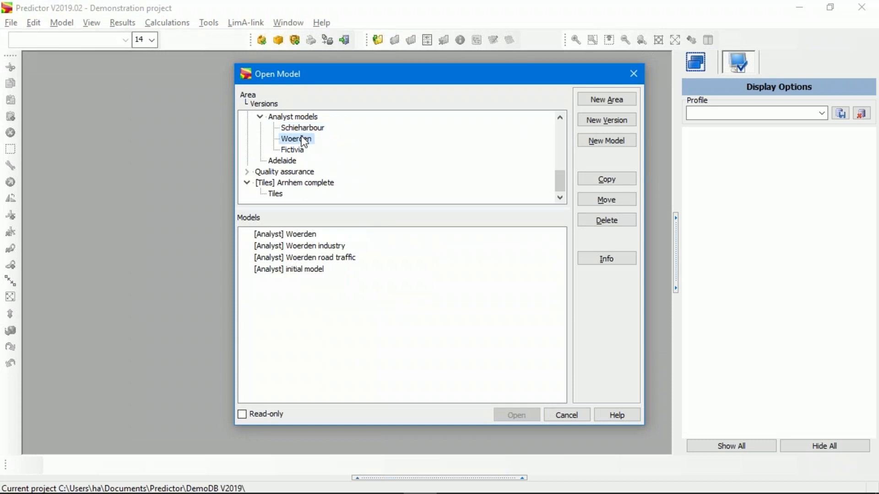
pyautogui.click(295, 150)
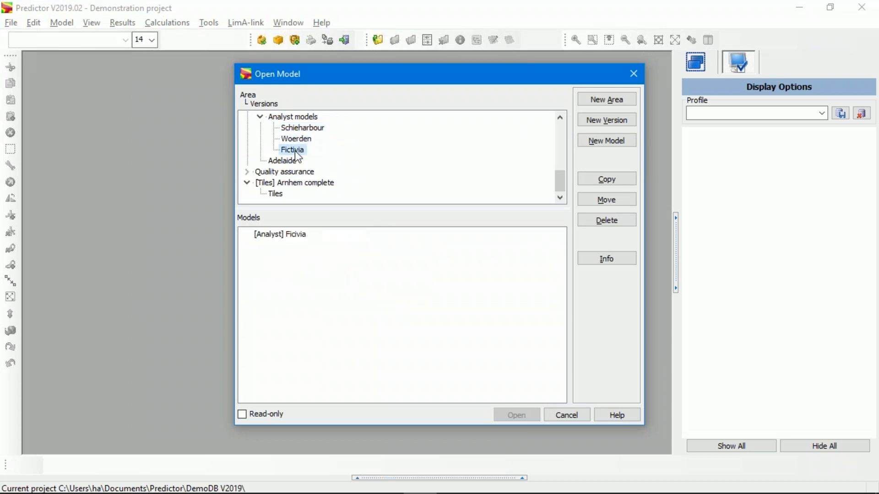
pyautogui.click(303, 139)
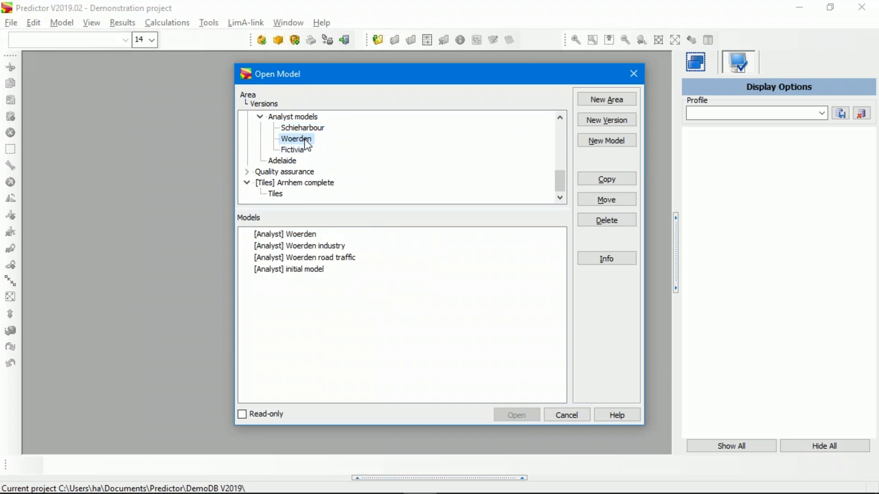
pyautogui.scroll(3, 485, 157)
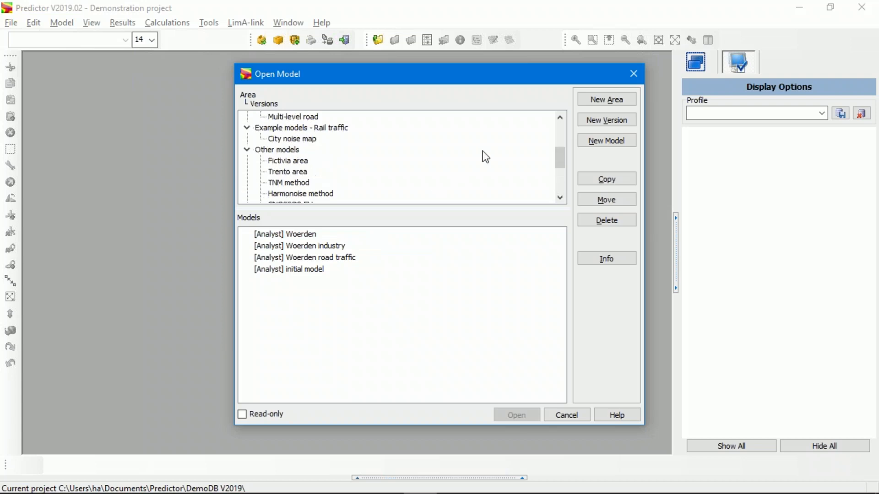
# - Select the City noise map version under Example models - Rail traffic
pyautogui.scroll(-2, 485, 157)
pyautogui.scroll(3, 484, 166)
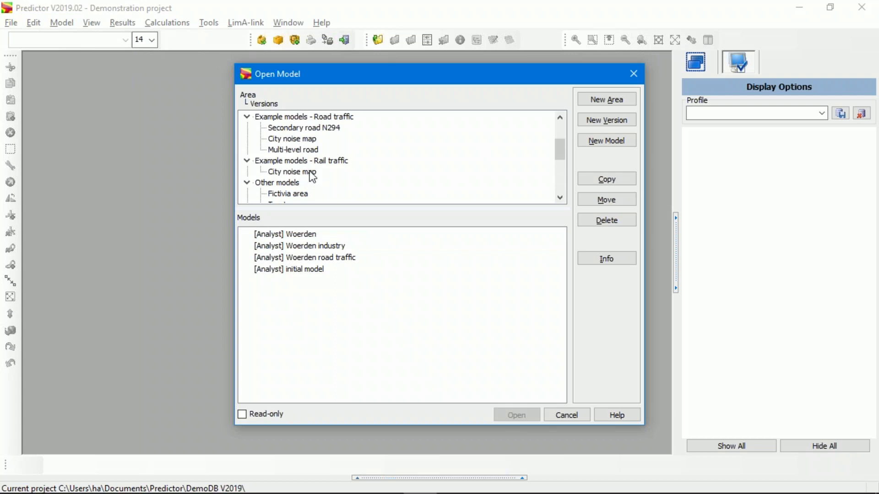
pyautogui.scroll(-2, 316, 172)
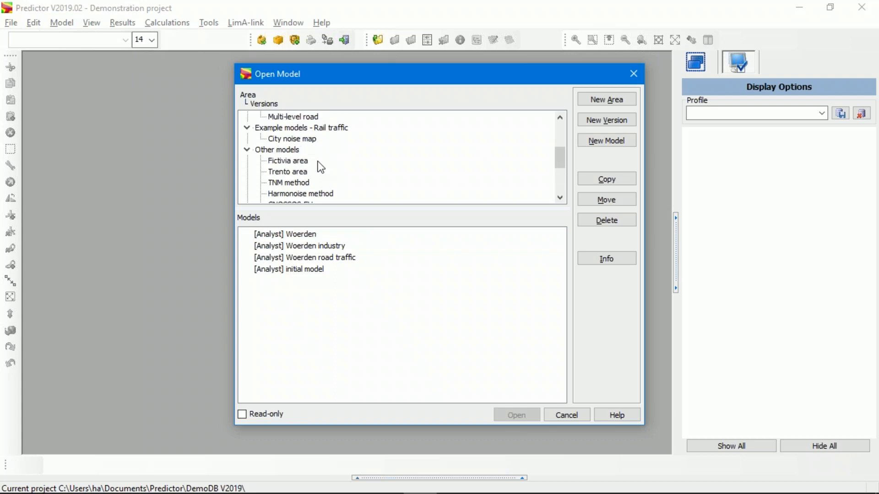
pyautogui.scroll(1, 304, 145)
pyautogui.click(304, 143)
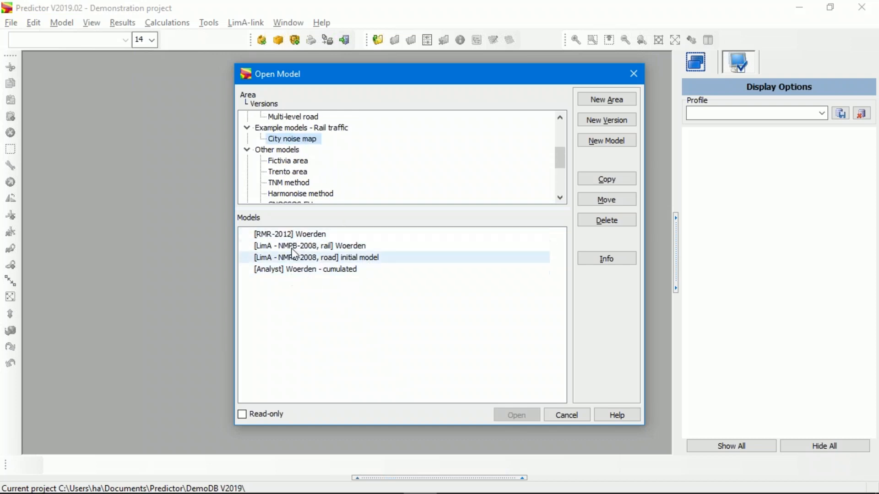
pyautogui.click(293, 320)
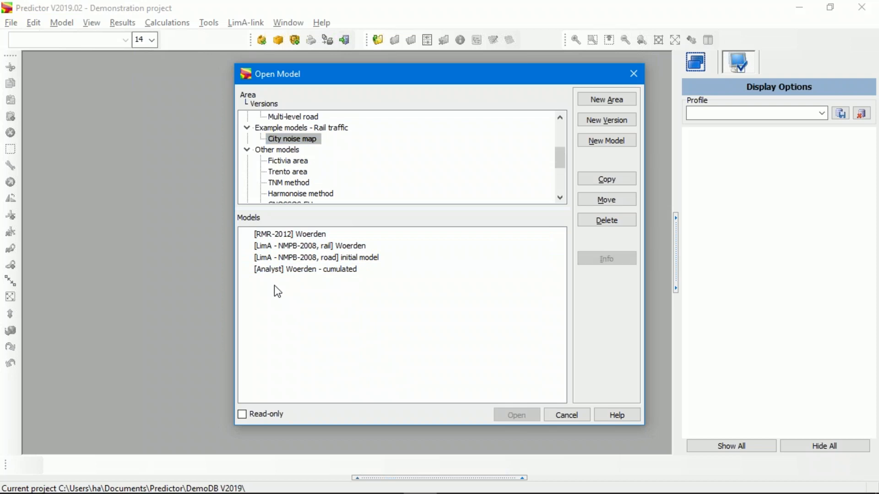
# - Start a new model in this version with Analyst as the calculation method
pyautogui.click(605, 142)
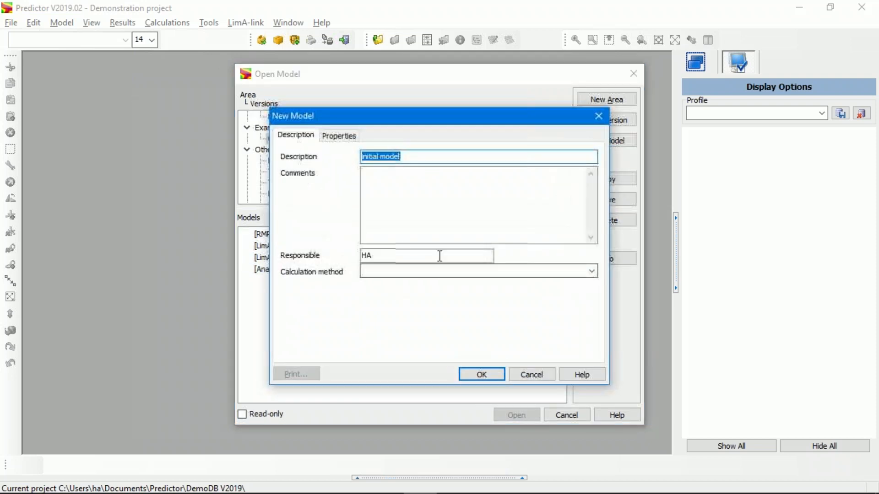
pyautogui.click(503, 275)
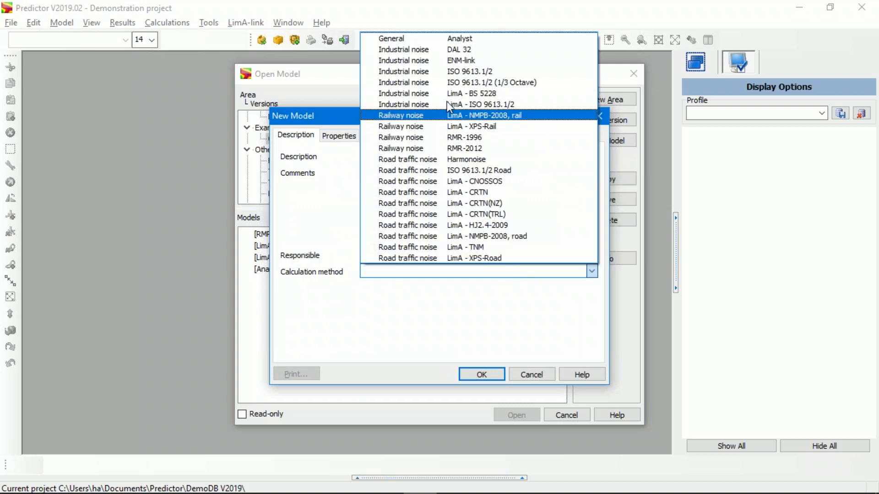
pyautogui.click(441, 39)
pyautogui.moveTo(405, 157); pyautogui.dragTo(270, 151)
pyautogui.write('cUMU')
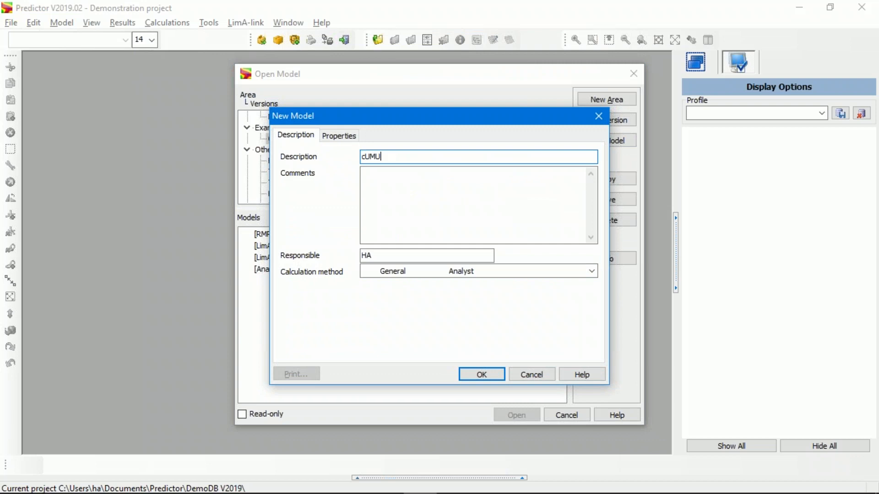
pyautogui.write('LAYED RPAD +')
pyautogui.press('BackSpace')
pyautogui.press('BackSpace')
pyautogui.press('BackSpace')
pyautogui.press('BackSpace')
pyautogui.press('BackSpace')
pyautogui.press('BackSpace')
pyautogui.press('BackSpace')
pyautogui.press('BackSpace')
pyautogui.press('BackSpace')
pyautogui.press('BackSpace')
pyautogui.press('BackSpace')
pyautogui.press('BackSpace')
pyautogui.press('BackSpace')
pyautogui.press('BackSpace')
pyautogui.press('BackSpace')
pyautogui.press('BackSpace')
# - Describe the new model as "Cumulated Road+Rail" and create it
pyautogui.write('Cumulated R')
pyautogui.click(490, 377)
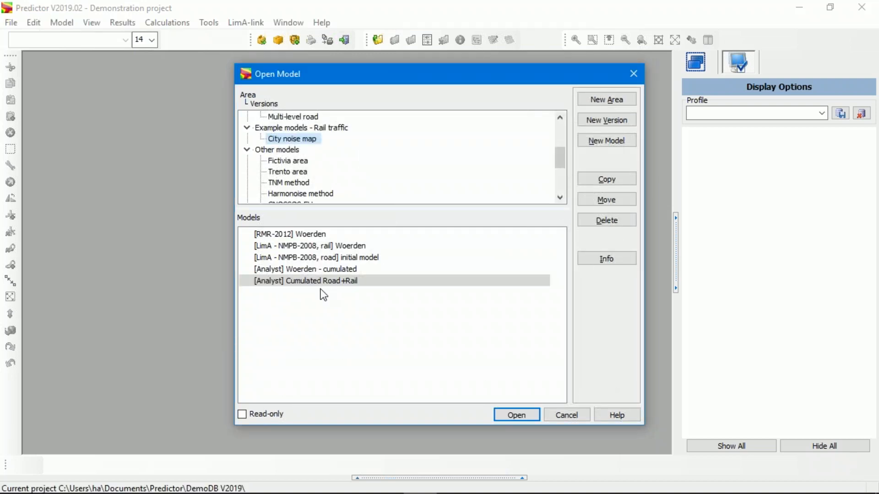
# - Open the NMPB-2008 rail Woerden model and the NMPB-2008 road initial model together, and tile their windows horizontally
pyautogui.click(350, 246)
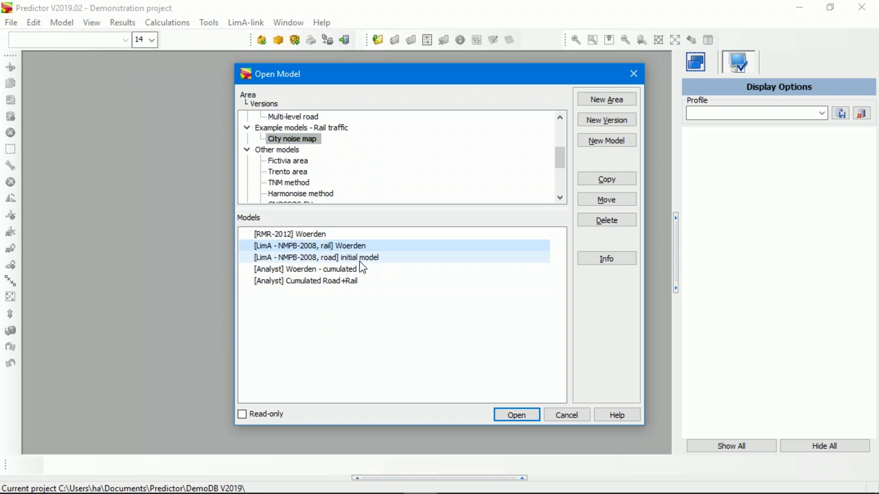
pyautogui.click(514, 418)
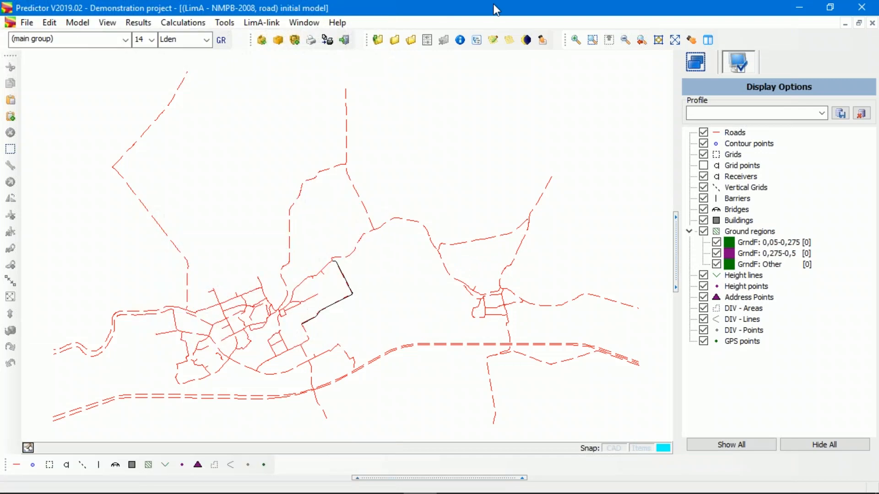
pyautogui.click(304, 23)
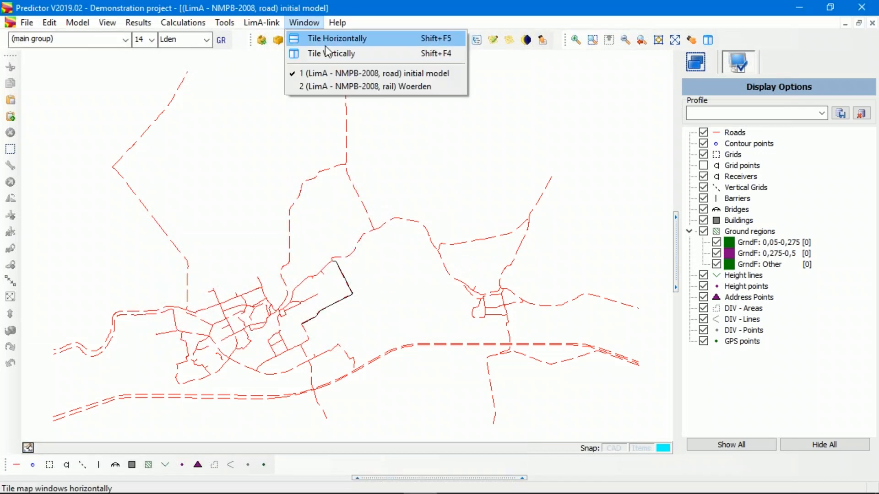
pyautogui.click(325, 41)
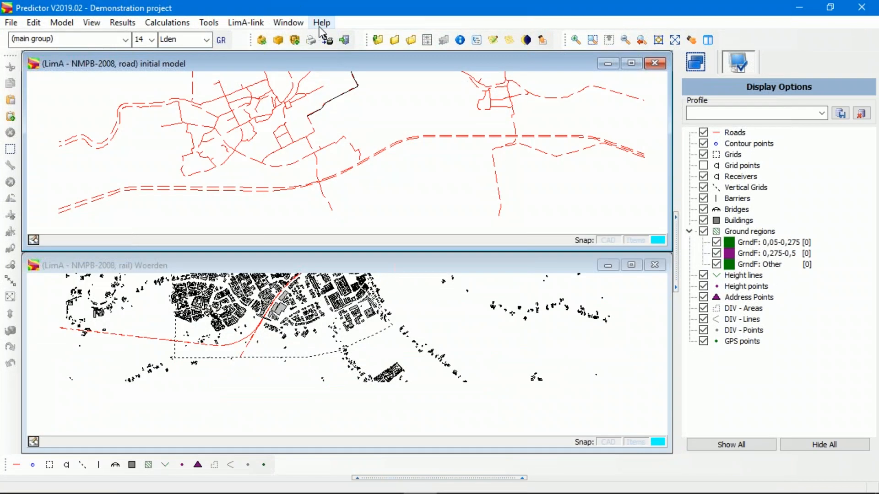
pyautogui.click(323, 22)
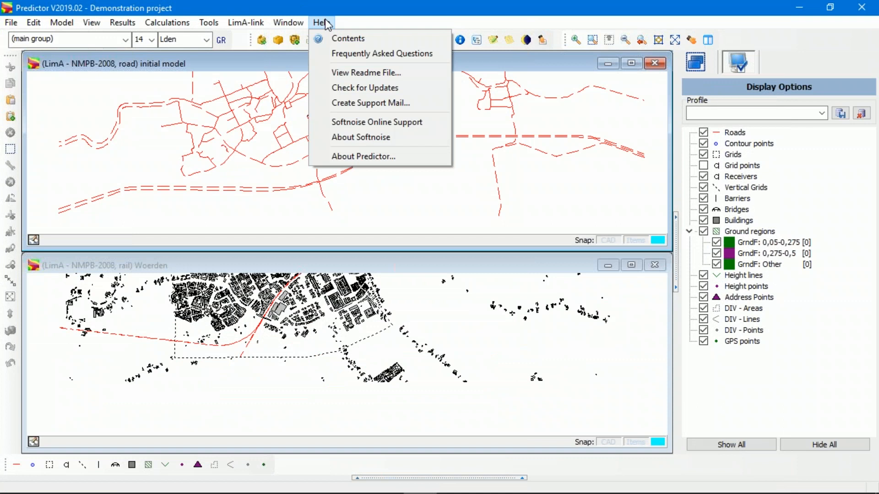
pyautogui.click(261, 187)
pyautogui.click(123, 23)
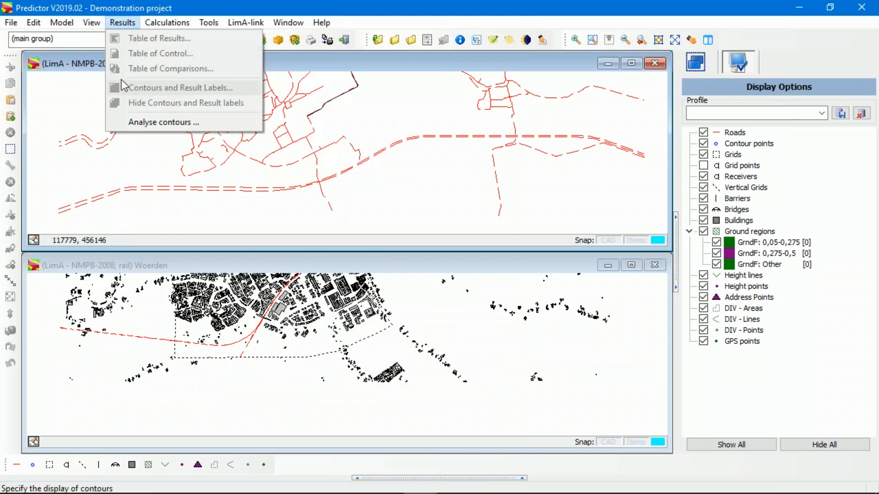
pyautogui.click(128, 24)
pyautogui.click(131, 24)
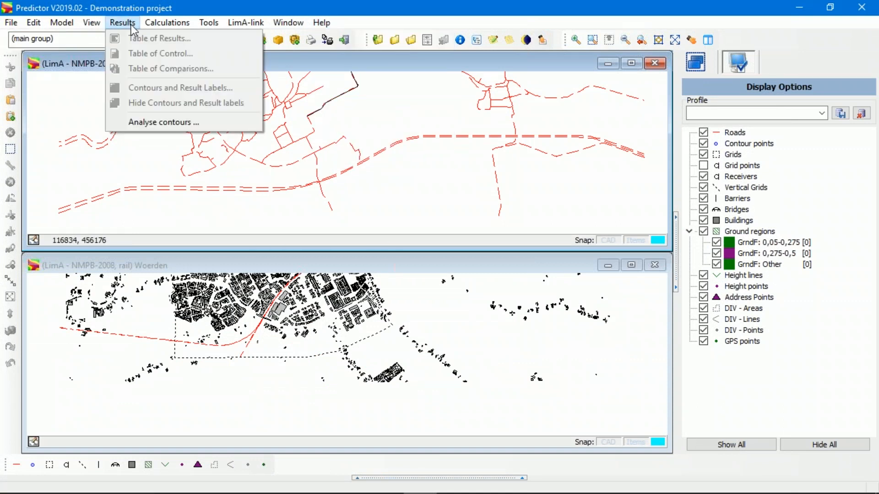
pyautogui.click(98, 112)
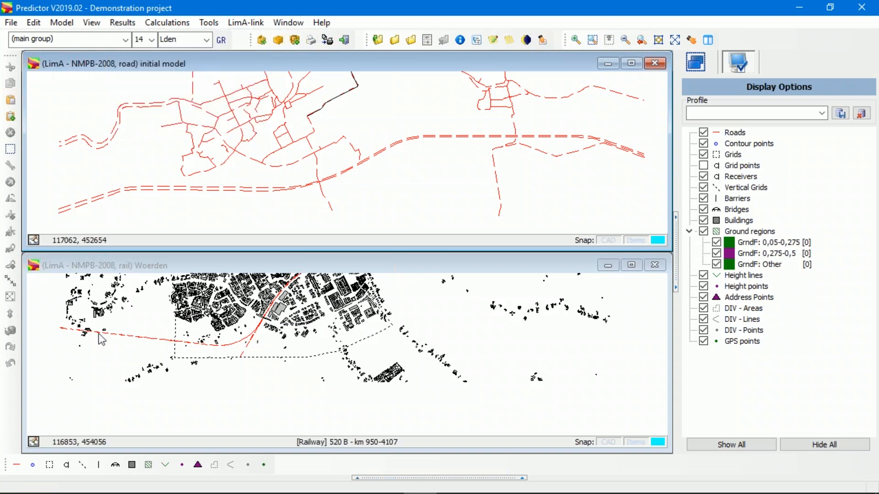
# - Activate the NMPB-2008 rail Woerden model and display its Lden noise contours with the proposed settings
pyautogui.click(106, 374)
pyautogui.click(121, 23)
pyautogui.moveTo(167, 23)
pyautogui.click(122, 22)
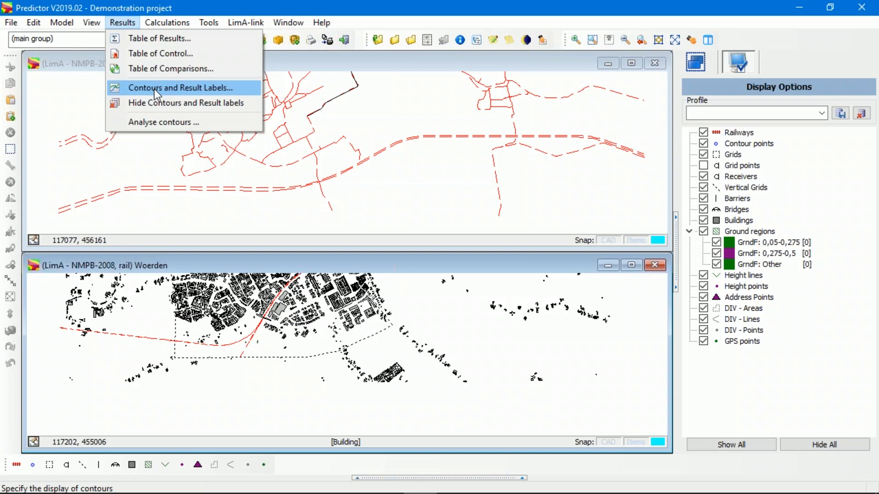
pyautogui.click(157, 87)
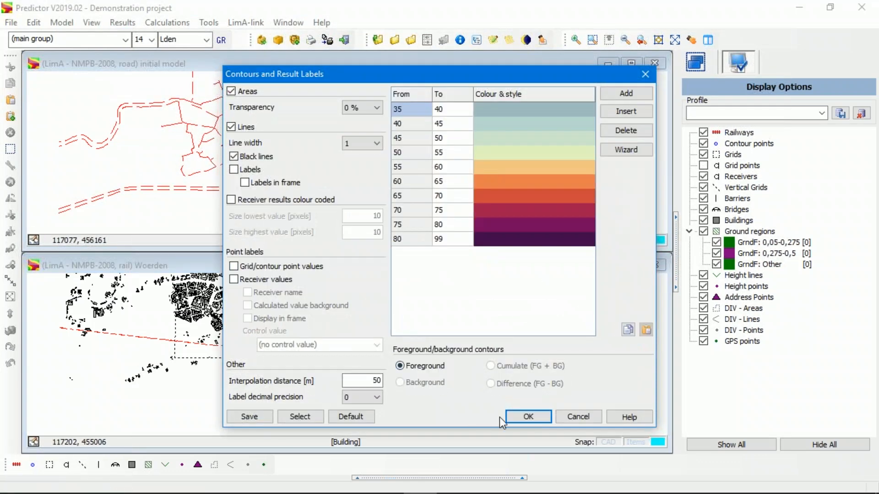
pyautogui.click(527, 417)
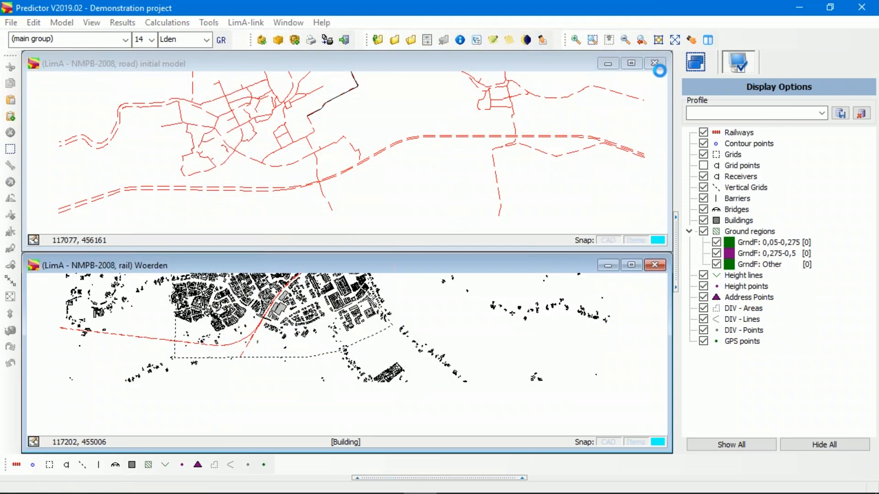
# - Close the road initial model, and open the RMR-2012 Woerden model tiled horizontally with the NMPB-2008 rail model
pyautogui.click(654, 64)
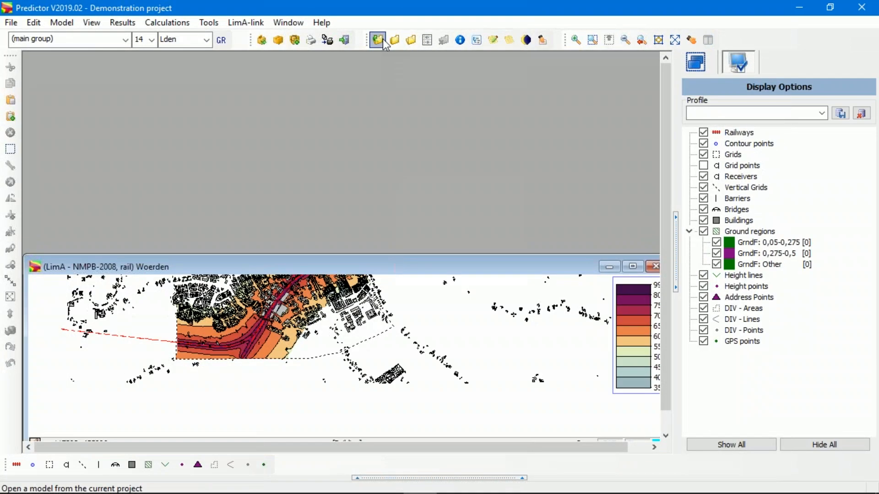
pyautogui.click(378, 40)
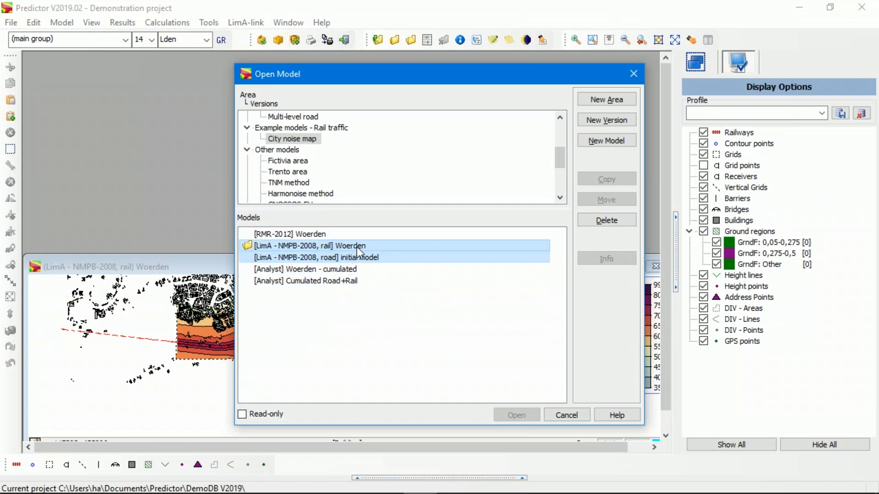
pyautogui.click(322, 234)
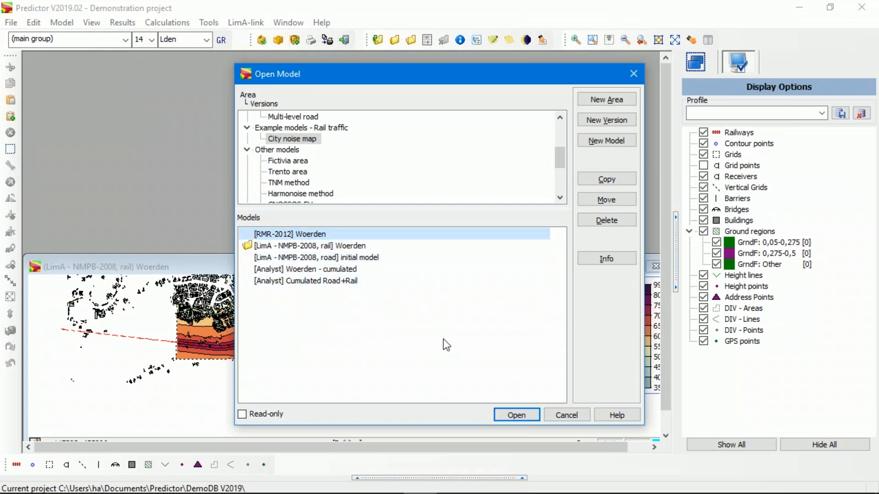
pyautogui.click(513, 414)
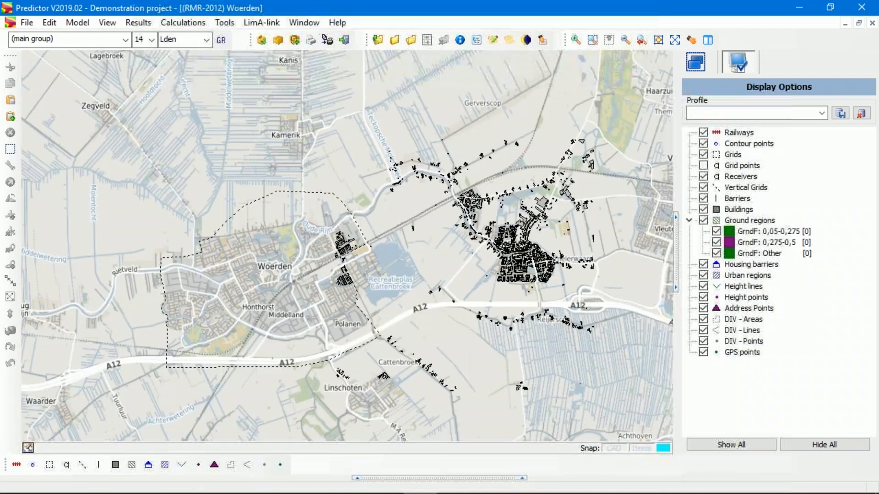
pyautogui.click(304, 23)
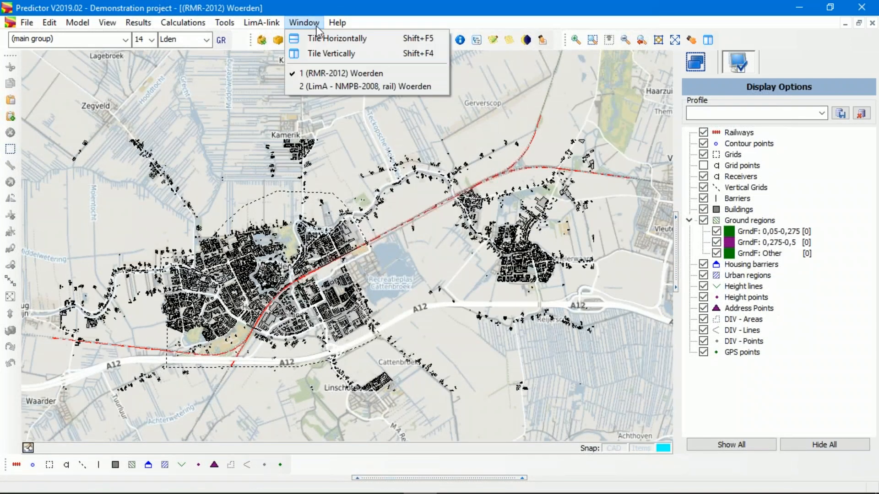
pyautogui.click(322, 37)
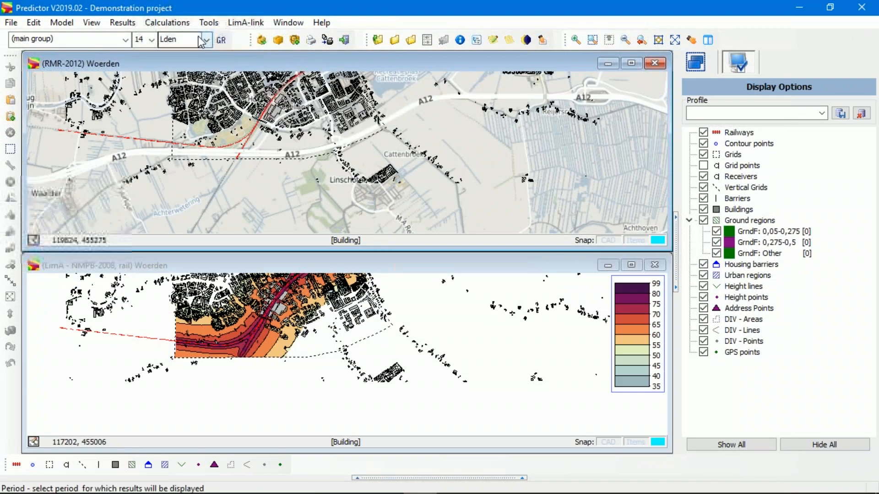
# - Display the Lden noise contours of the RMR-2012 Woerden model with the proposed settings
pyautogui.click(122, 22)
pyautogui.click(137, 88)
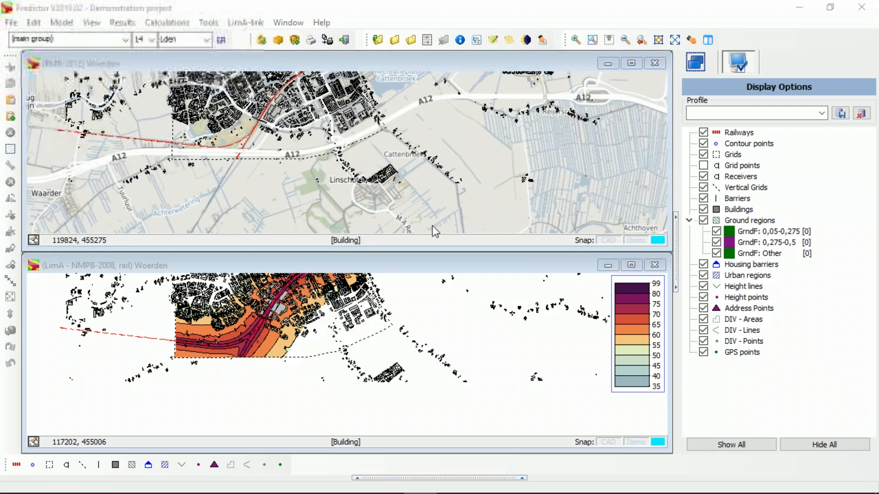
pyautogui.click(528, 417)
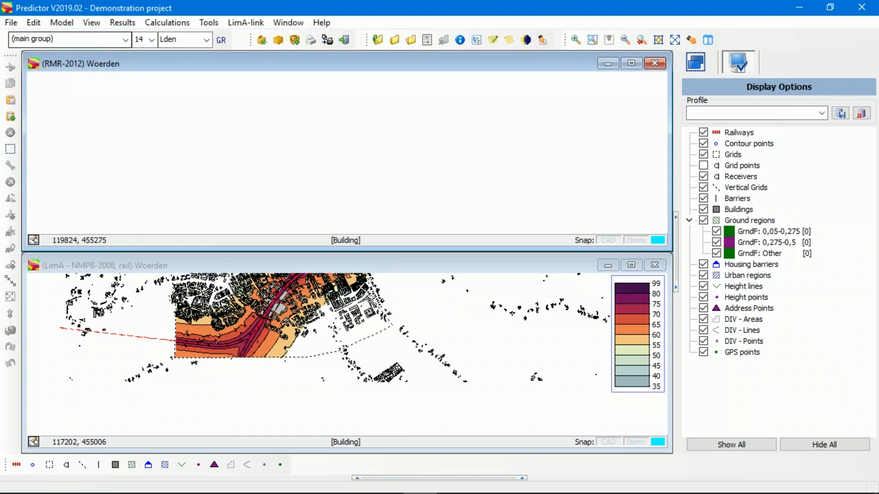
# - Turn off the Openbasiskaart background map in the RMR-2012 Woerden model and bring its contour area into view
pyautogui.click(102, 21)
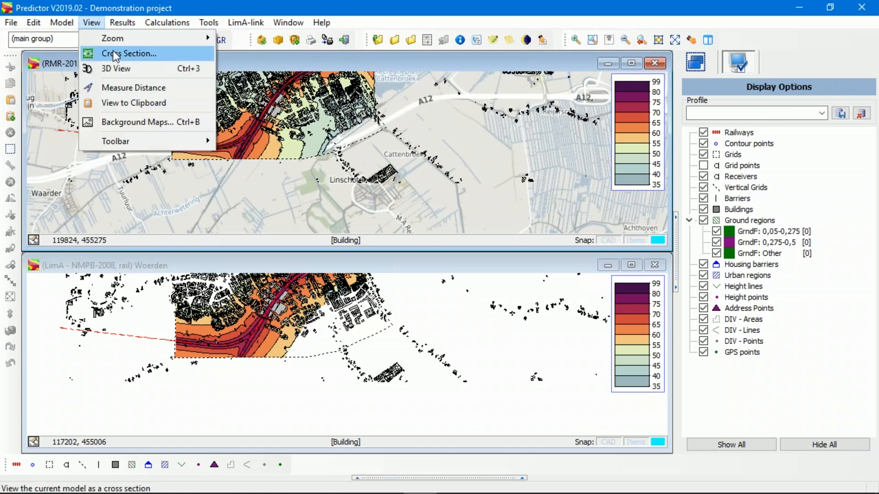
pyautogui.click(133, 122)
pyautogui.click(221, 42)
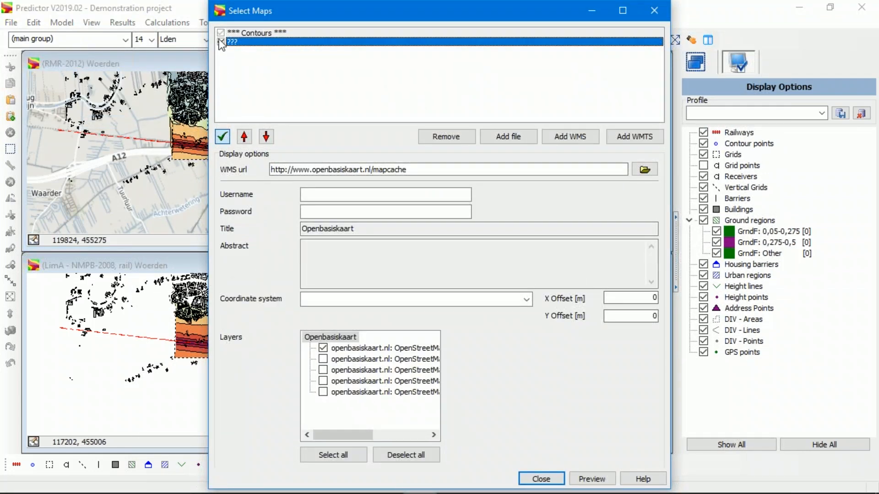
pyautogui.click(549, 479)
pyautogui.moveTo(293, 106); pyautogui.dragTo(306, 163)
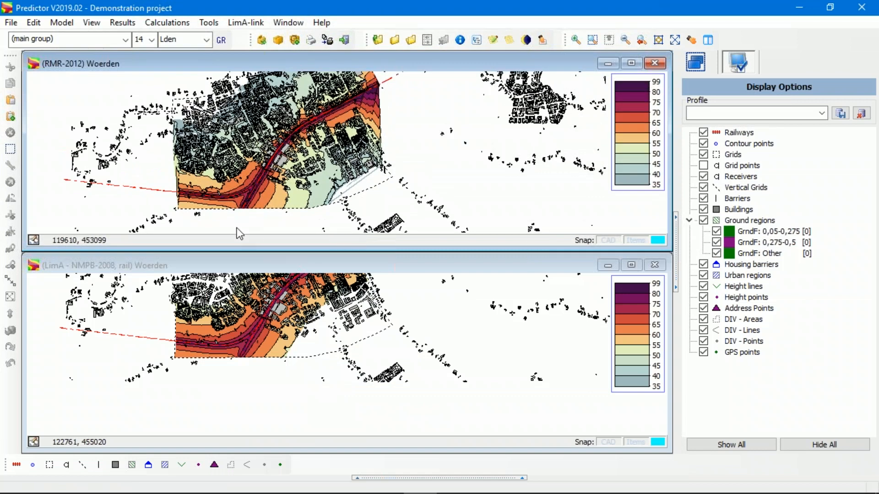
# - Close the RMR-2012 model and open the NMPB-2008 road Woerden model from the City noise map version under Road traffic
pyautogui.click(655, 62)
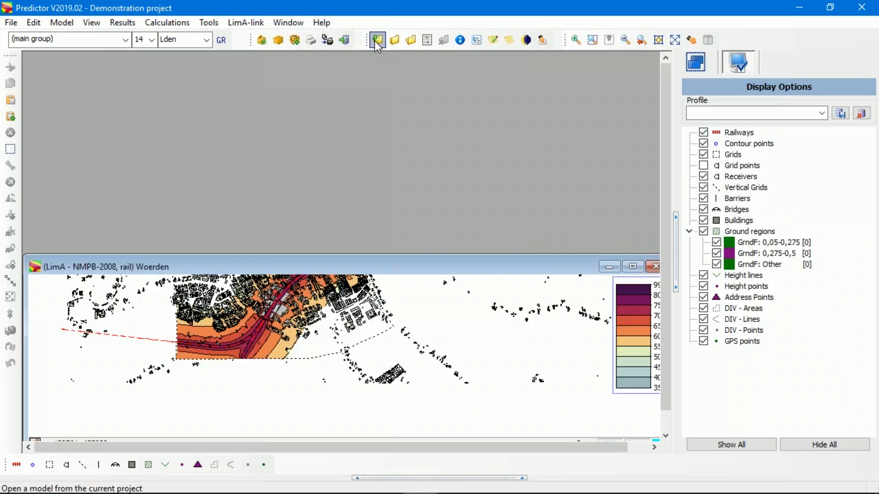
pyautogui.click(376, 41)
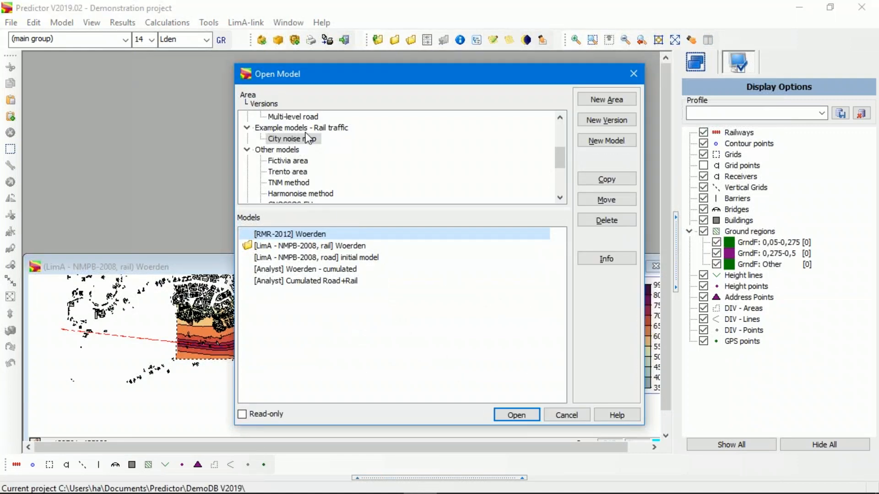
pyautogui.scroll(1, 335, 145)
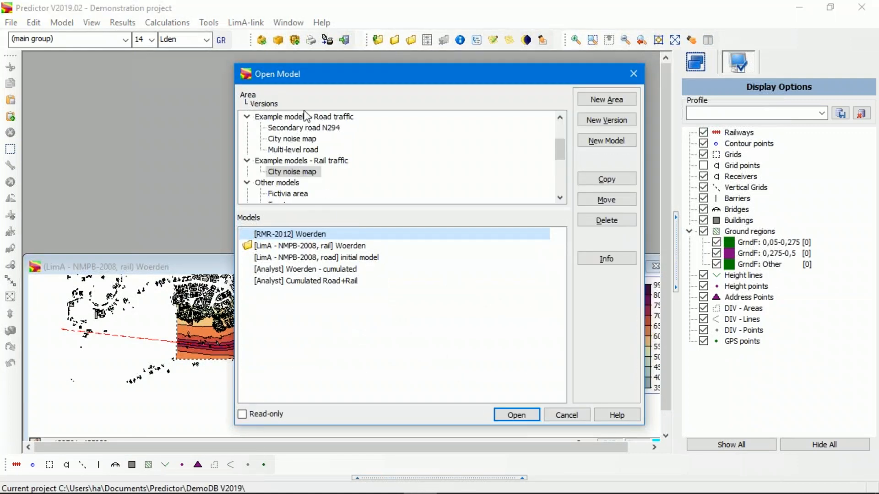
pyautogui.click(303, 140)
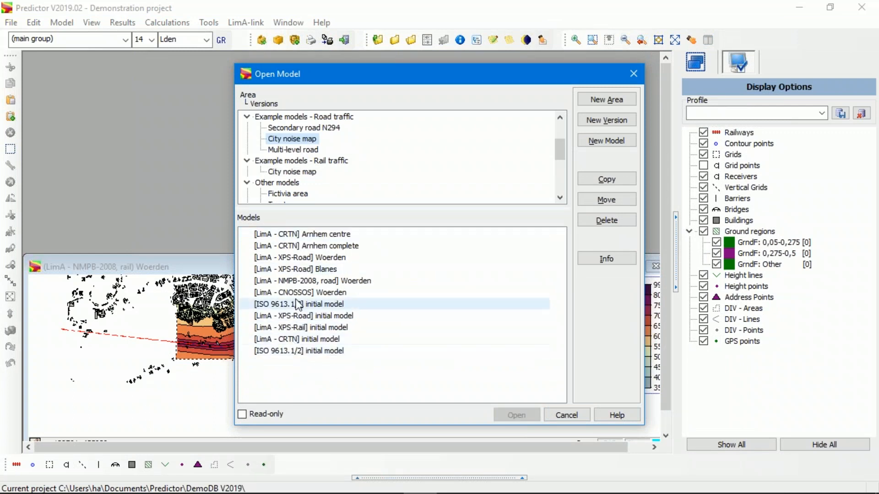
pyautogui.click(320, 280)
pyautogui.click(516, 414)
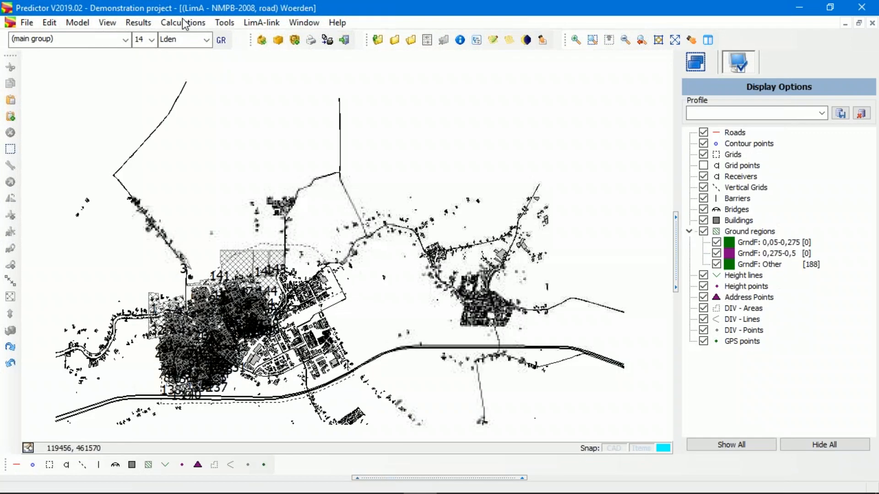
# - Tile the NMPB-2008 road and rail Woerden models horizontally and display the road model's Lden contours with the proposed settings
pyautogui.click(296, 23)
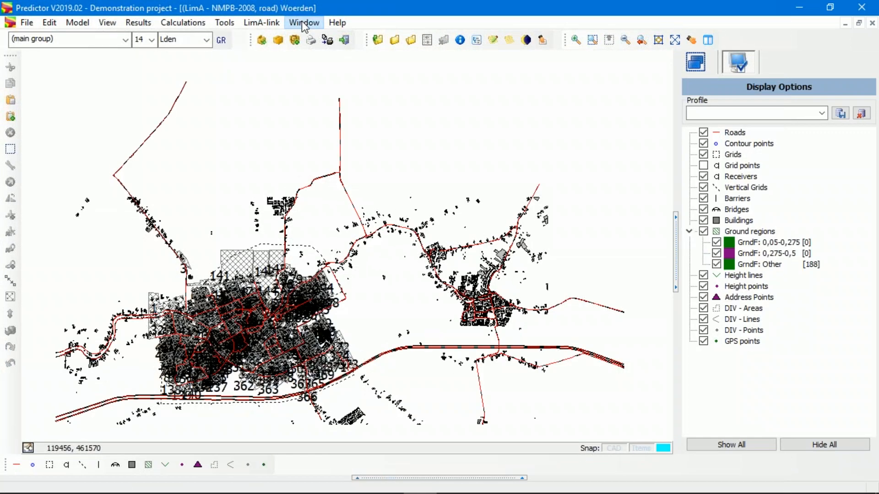
pyautogui.click(320, 40)
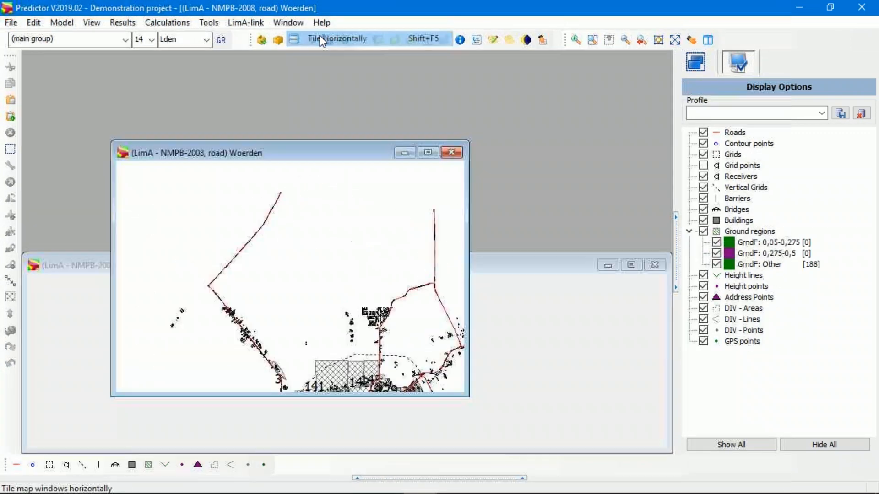
pyautogui.click(115, 25)
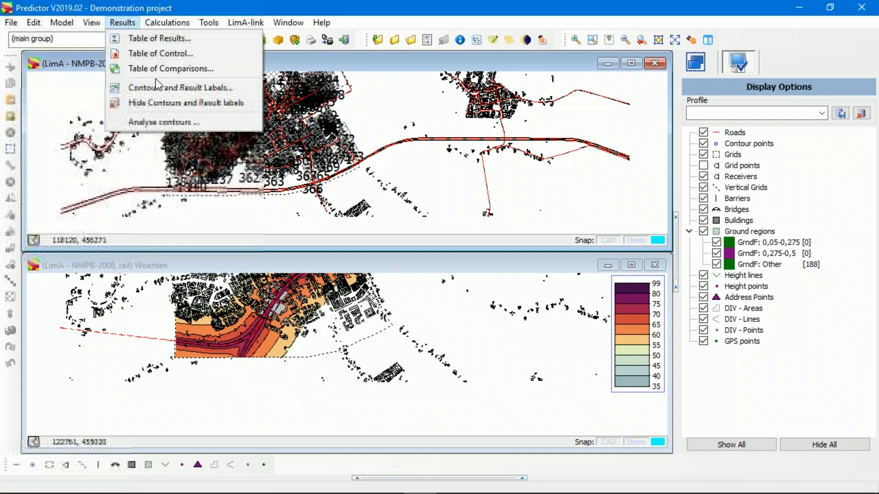
pyautogui.click(167, 88)
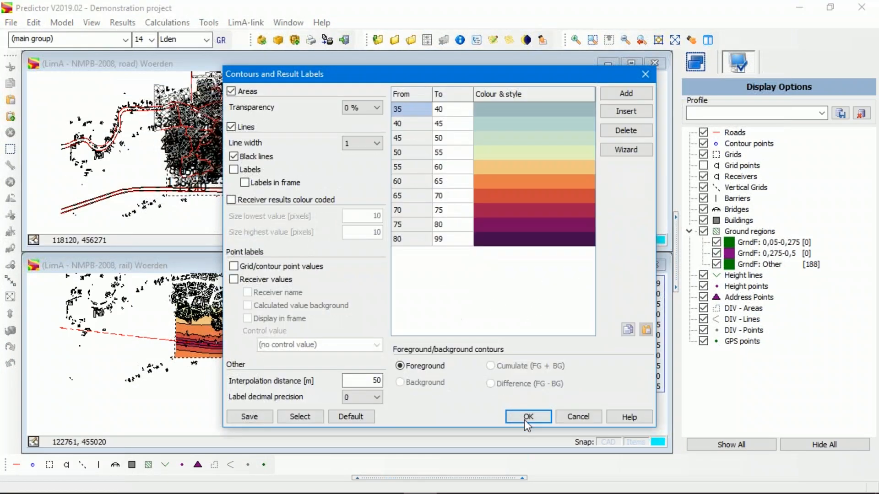
pyautogui.click(528, 417)
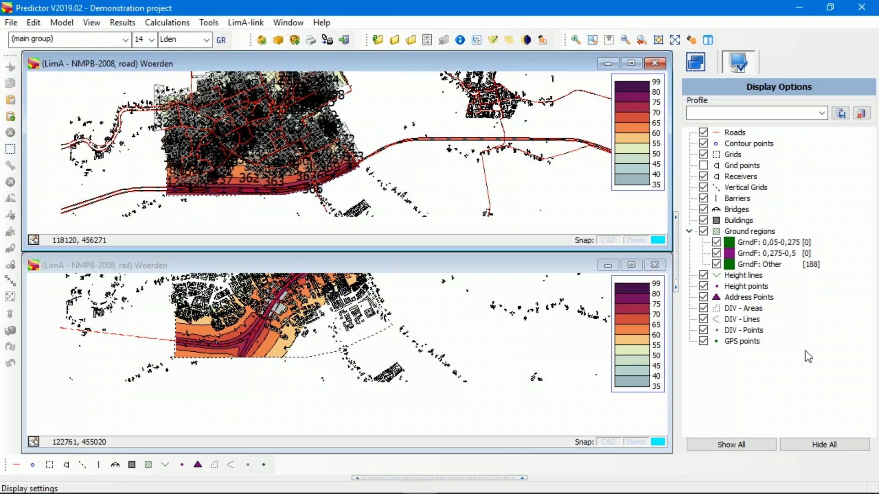
# - Apply the < Default > display profile to the road Woerden model and hide its grid points to compare the road and rail contours
pyautogui.click(822, 113)
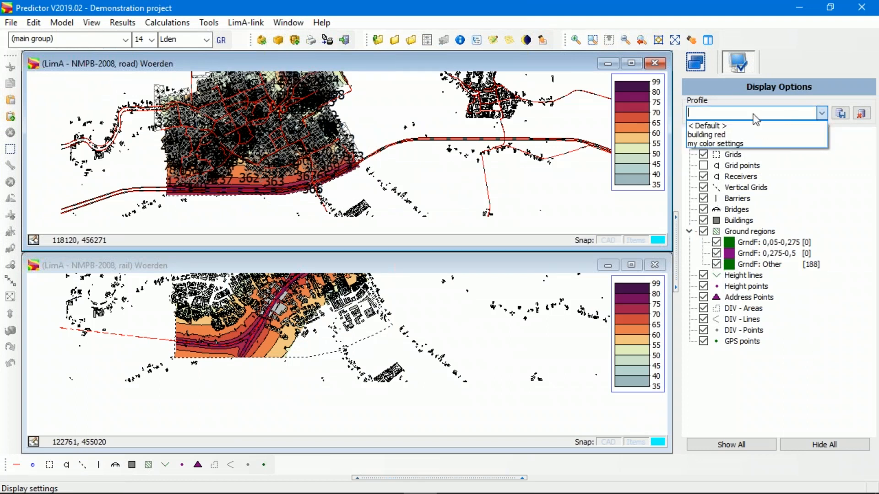
pyautogui.click(742, 124)
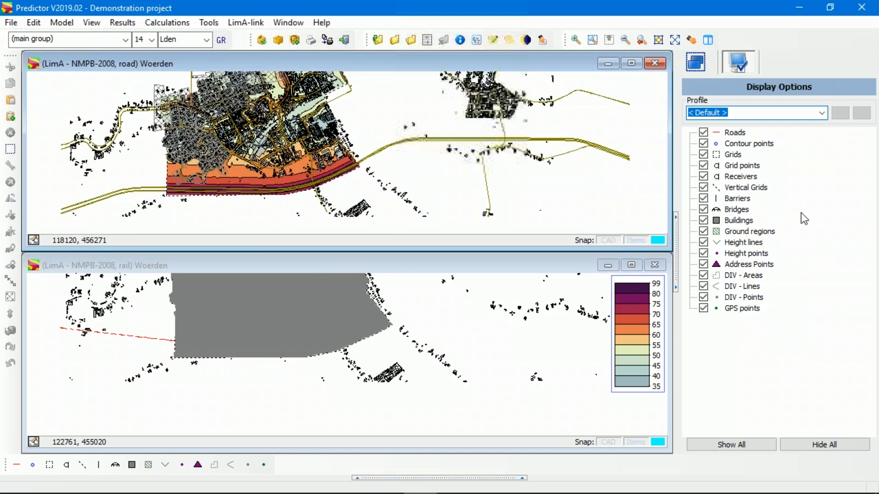
pyautogui.click(703, 165)
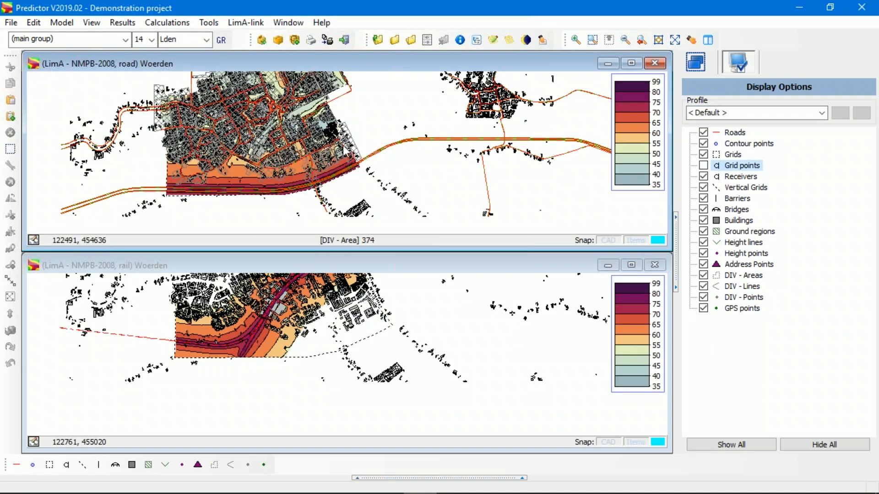
pyautogui.scroll(3, 276, 177)
pyautogui.moveTo(262, 182); pyautogui.dragTo(380, 190)
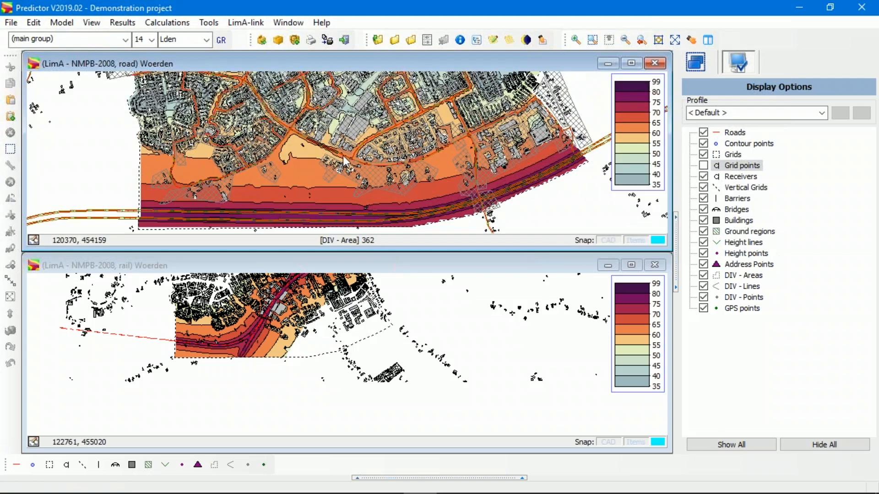
pyautogui.scroll(3, 304, 384)
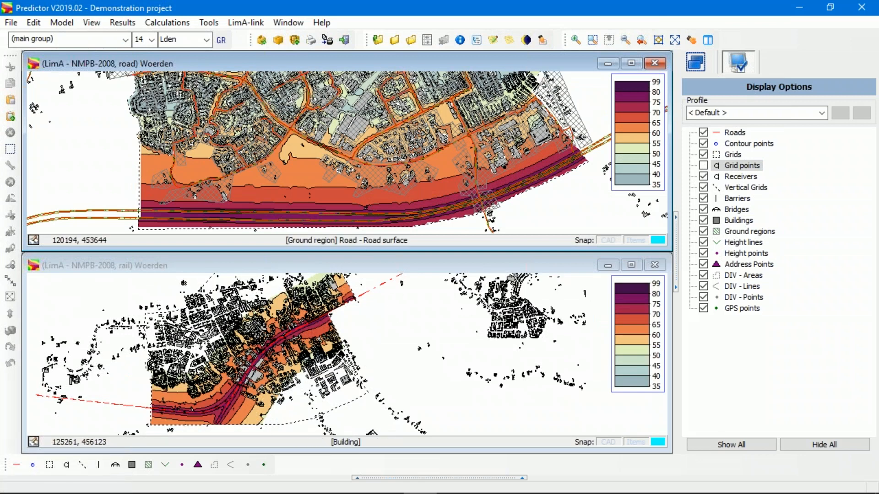
# - Open the Analyst model Cumulated Road+Rail and look through its selection information, display options and Analyst data sets
pyautogui.click(377, 40)
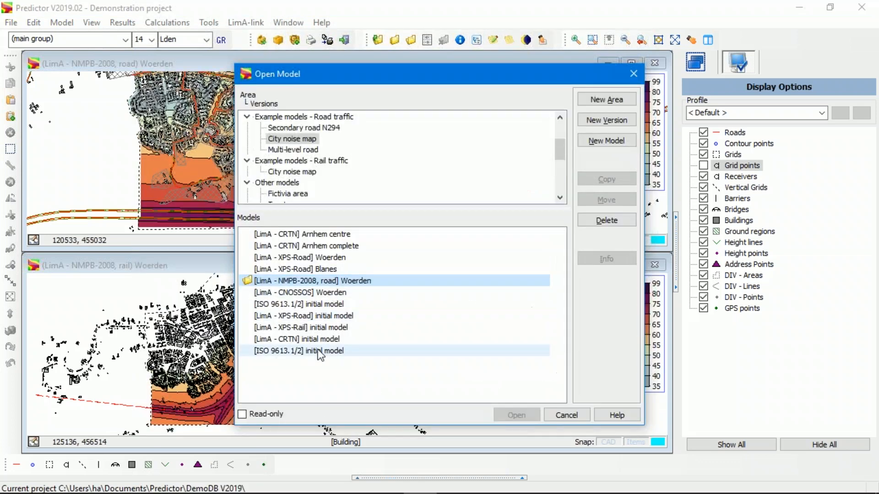
pyautogui.click(306, 172)
pyautogui.click(307, 281)
pyautogui.click(517, 414)
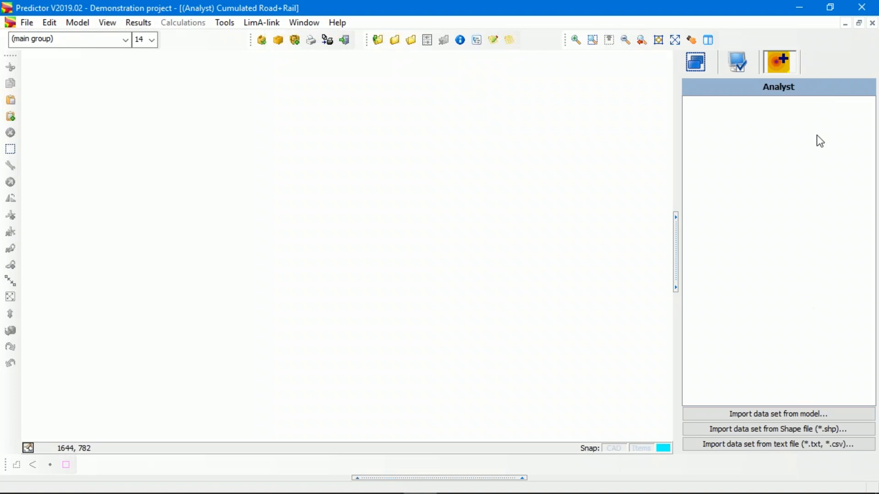
pyautogui.click(696, 59)
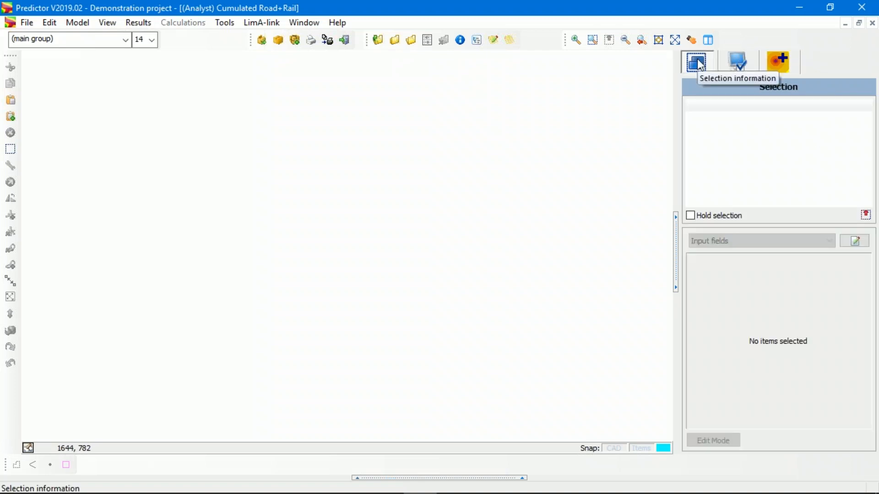
pyautogui.click(737, 62)
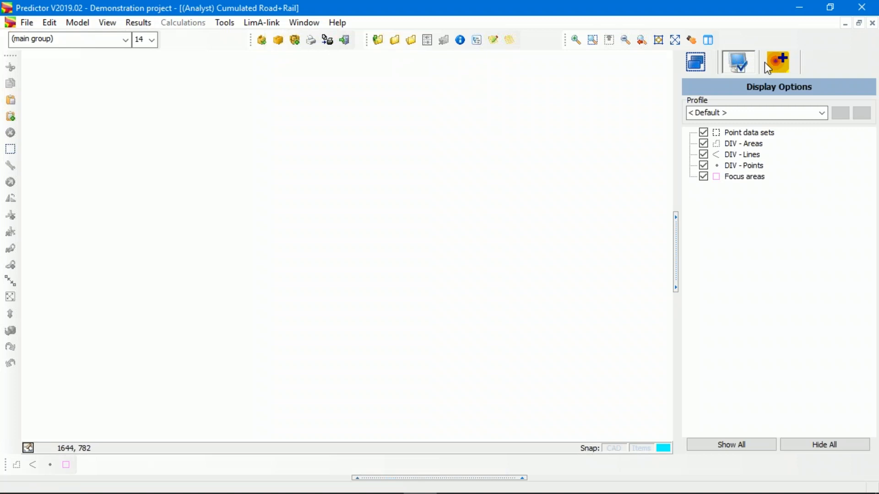
pyautogui.click(784, 71)
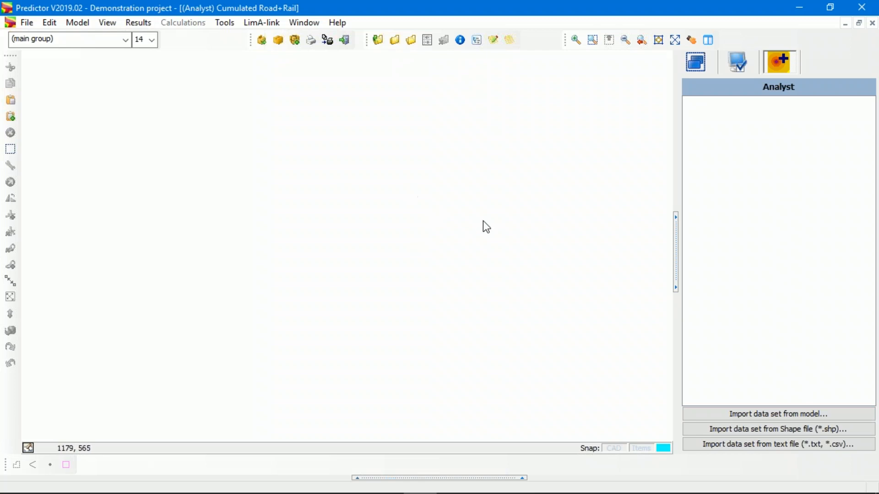
# - Import the day, evening and night contour point and grid results from the NMPB-2008 road Woerden model under Road traffic, City noise map
pyautogui.click(784, 413)
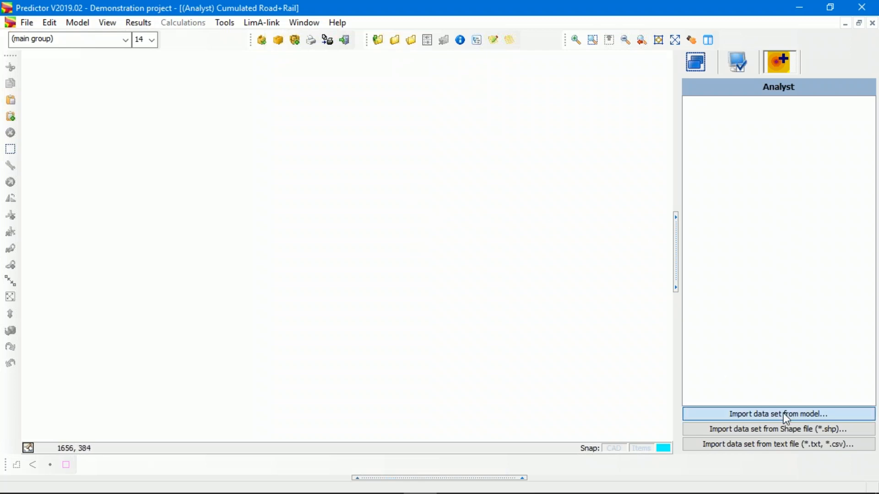
pyautogui.click(764, 413)
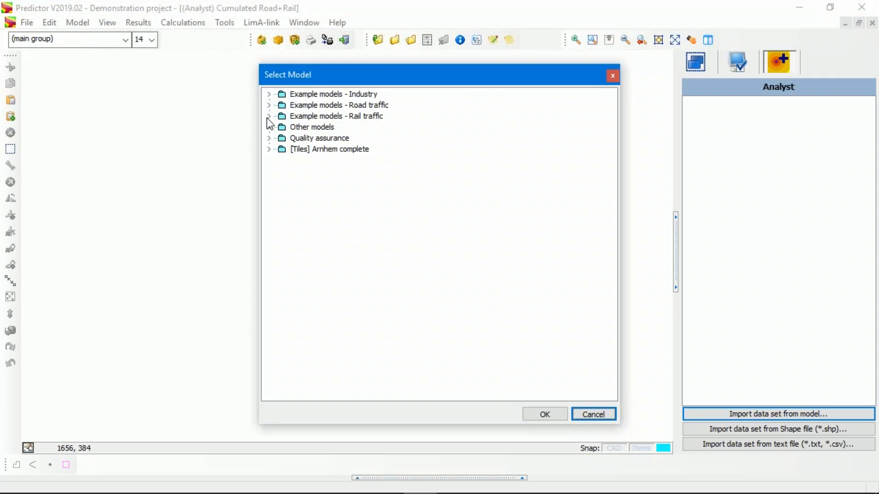
pyautogui.click(269, 107)
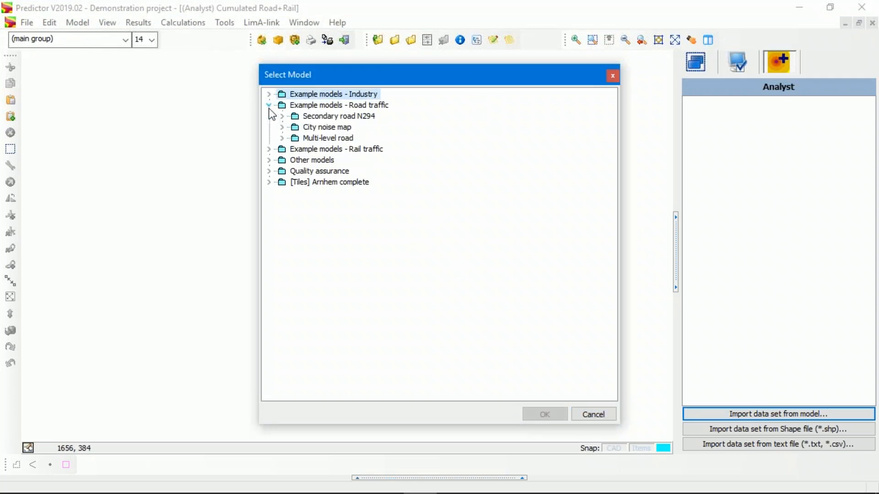
pyautogui.click(282, 128)
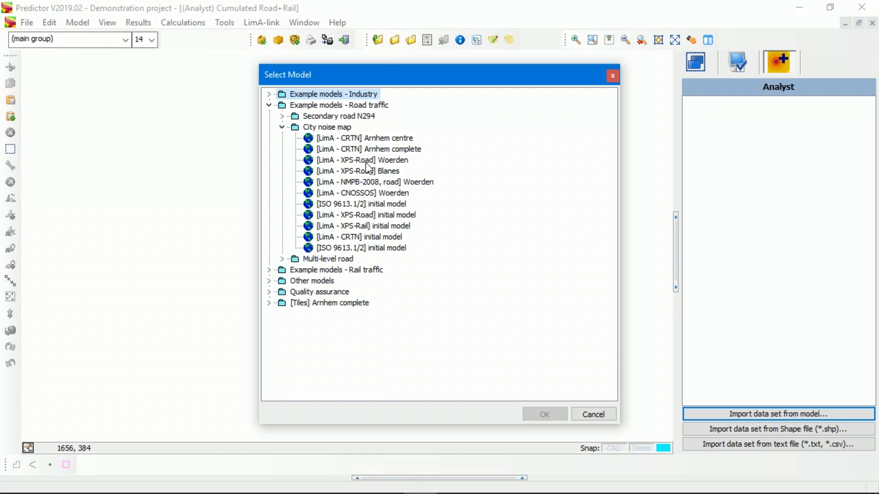
pyautogui.click(405, 183)
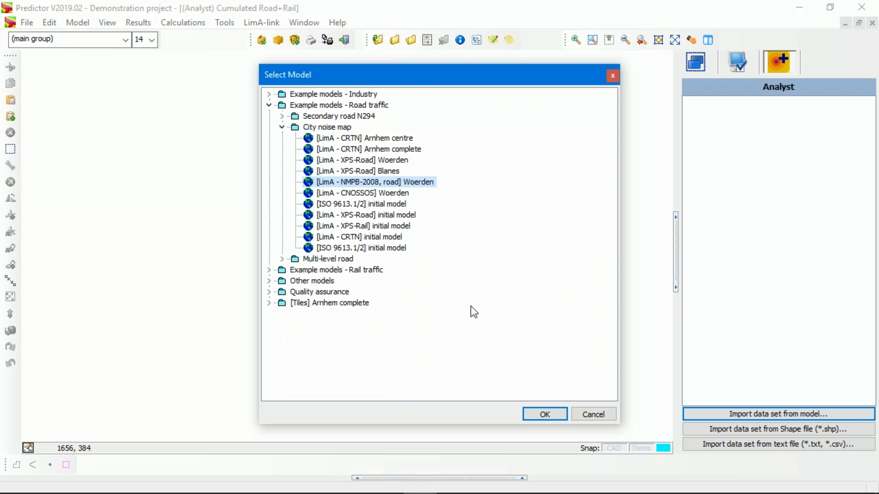
pyautogui.click(541, 413)
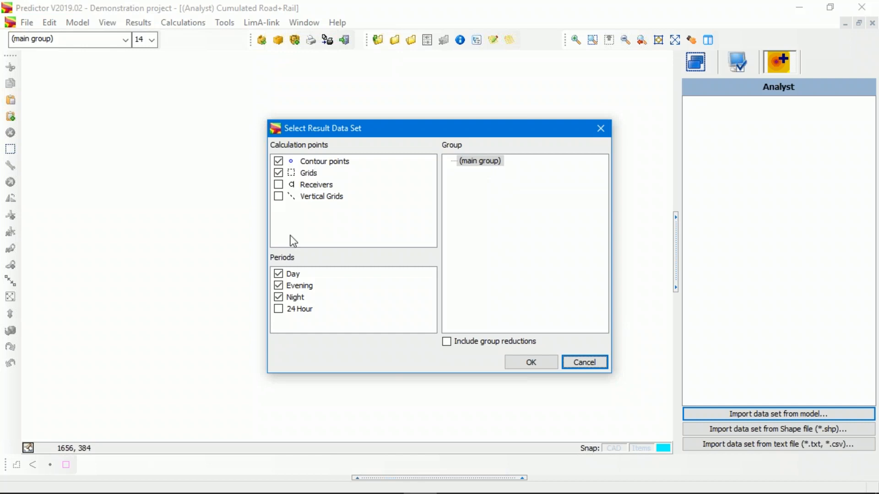
pyautogui.click(543, 366)
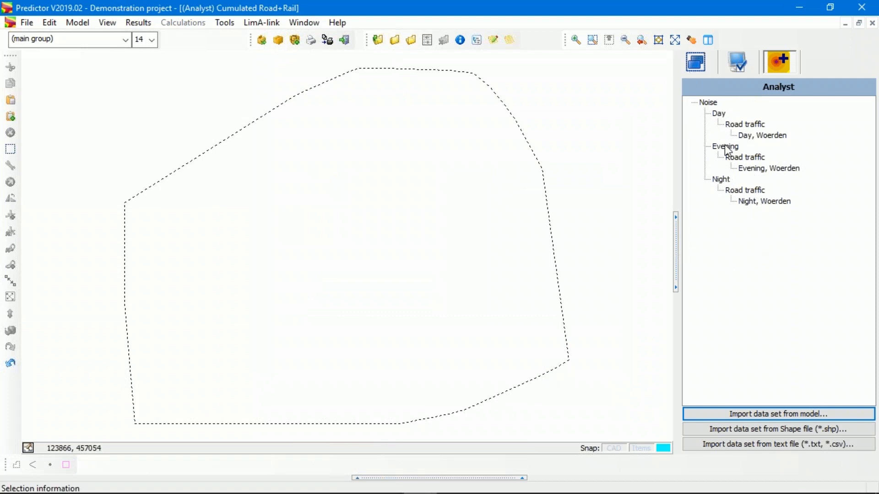
# - Import the day, evening and night contour point and grid results from the NMPB-2008 rail Woerden model under Rail traffic, City noise map
pyautogui.click(776, 413)
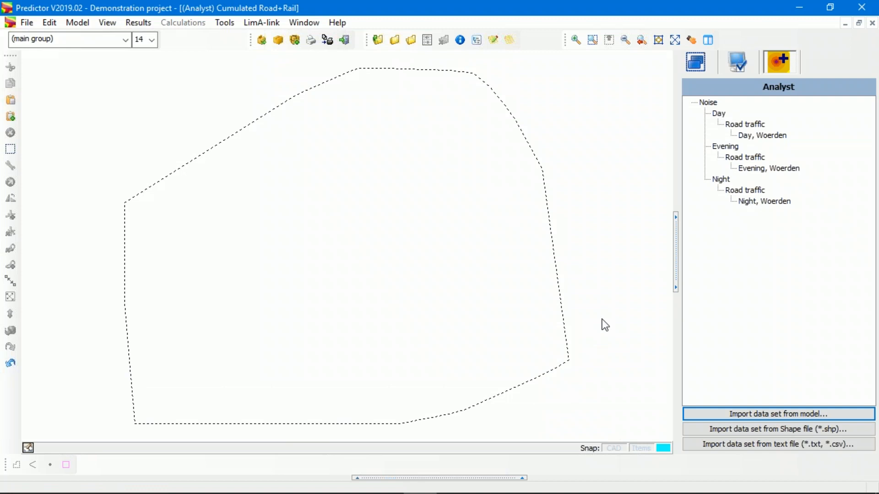
pyautogui.click(783, 413)
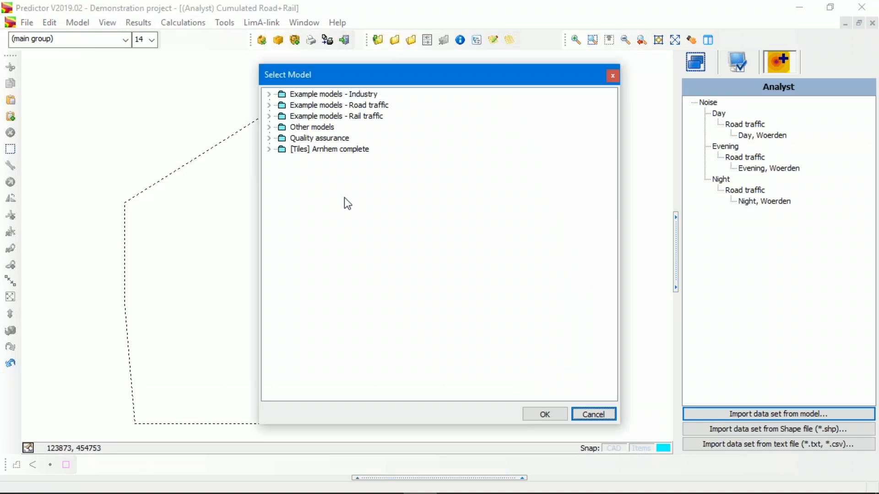
pyautogui.click(269, 117)
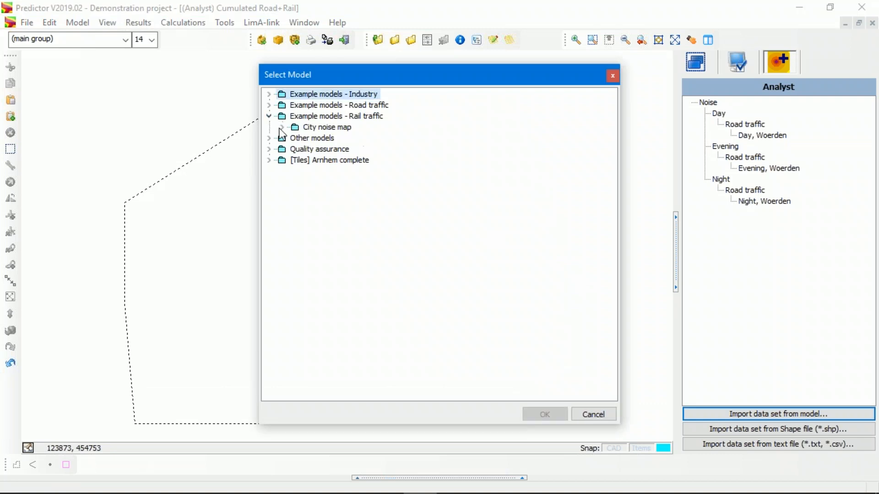
pyautogui.click(282, 128)
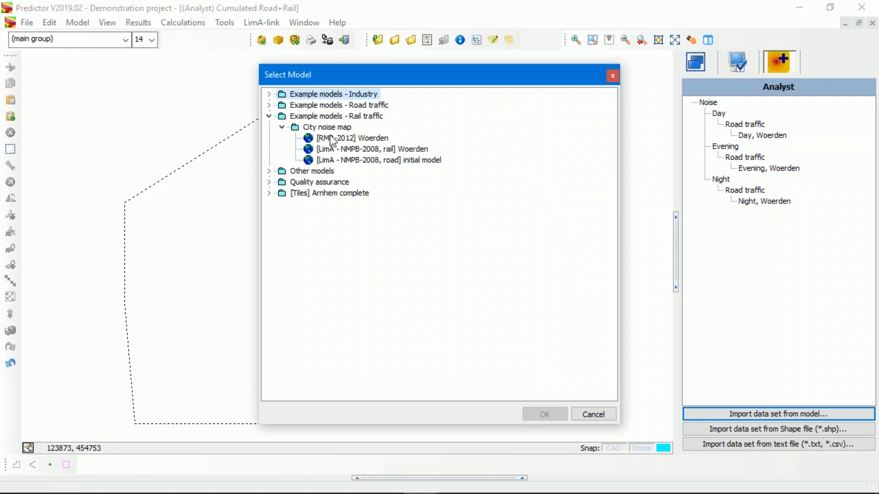
pyautogui.click(402, 150)
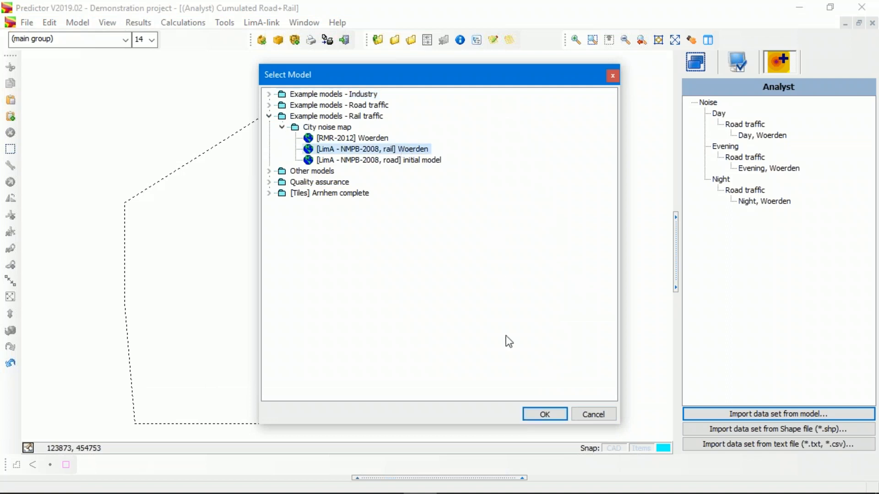
pyautogui.click(554, 416)
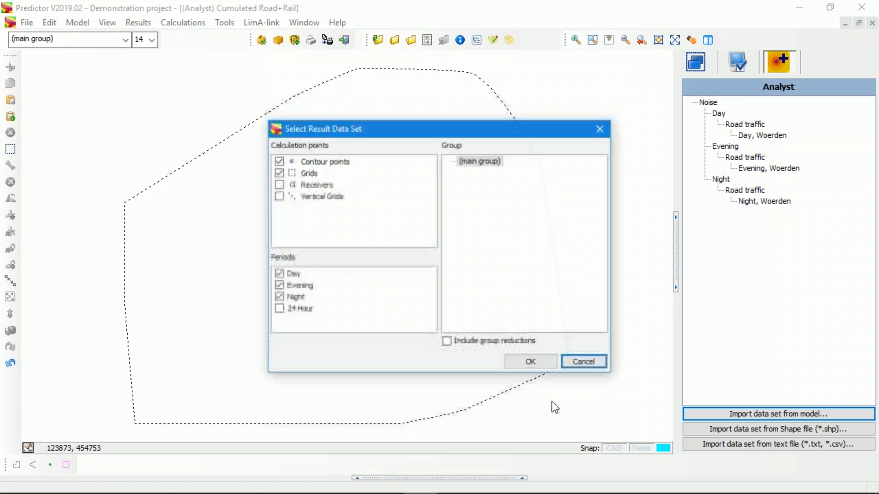
pyautogui.click(279, 173)
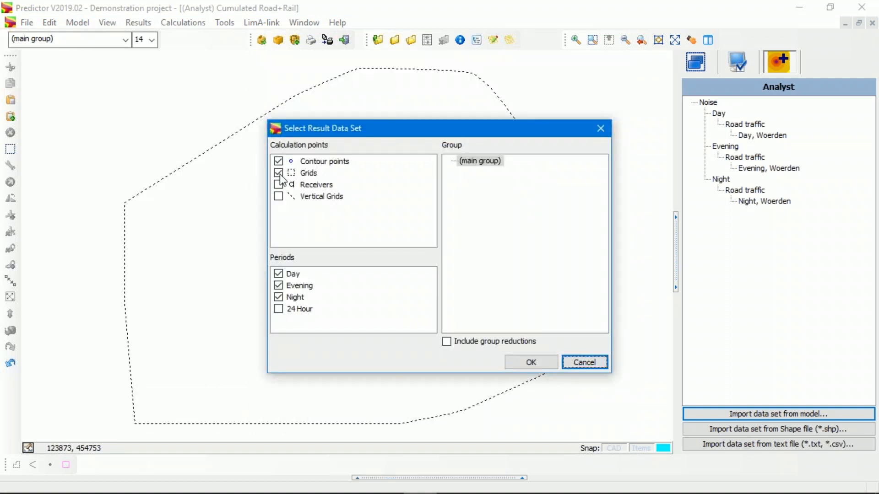
pyautogui.click(544, 366)
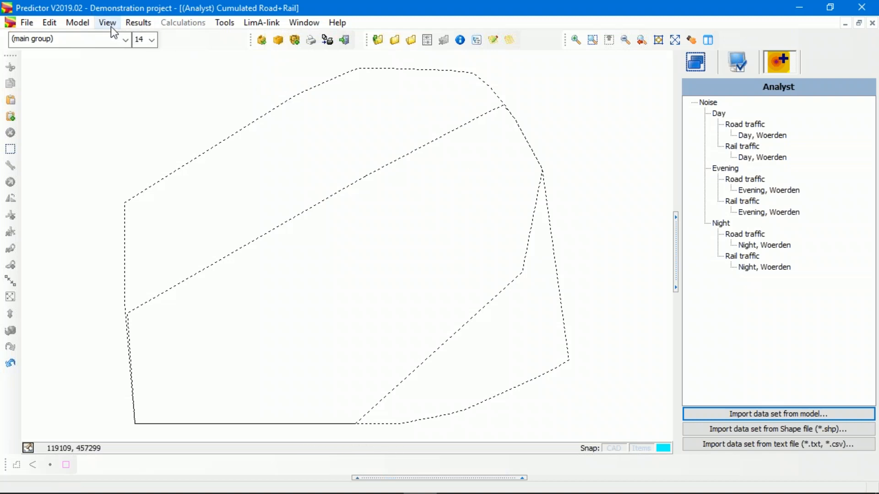
pyautogui.click(130, 23)
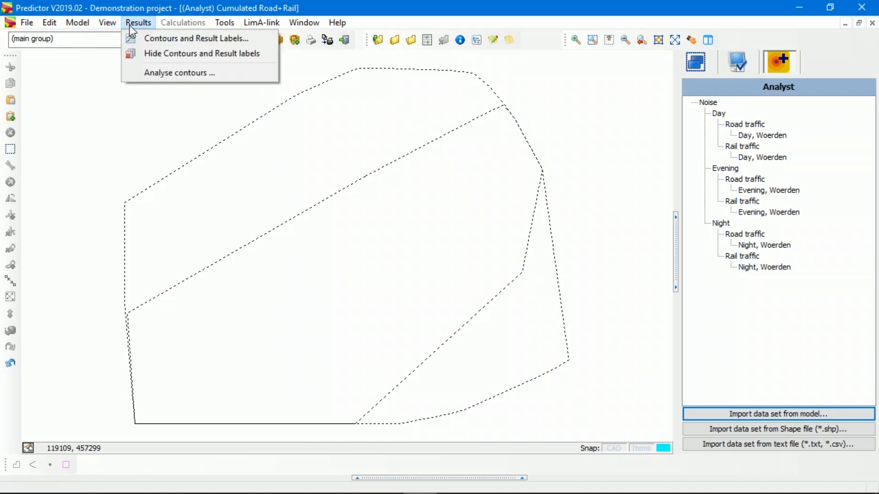
pyautogui.click(171, 72)
pyautogui.click(538, 274)
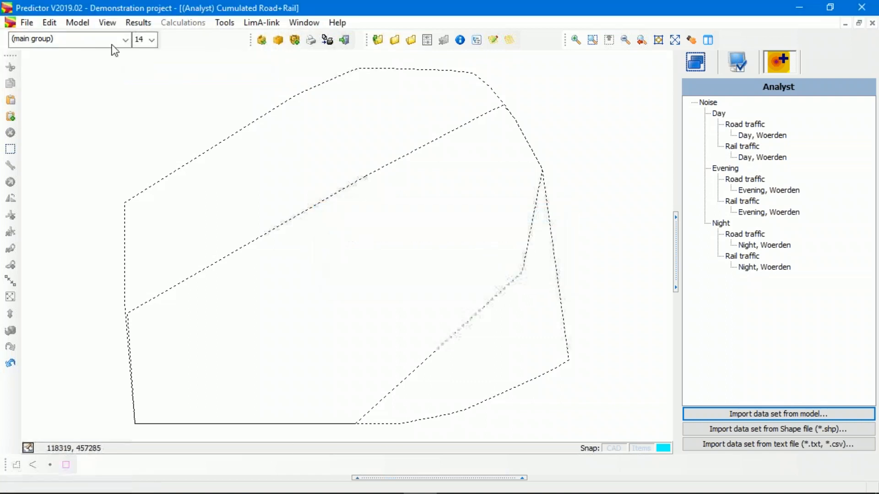
# - Cumulate the Noise data sets with the Lden (24 hour average) method and display the resulting contours as areas
pyautogui.click(136, 20)
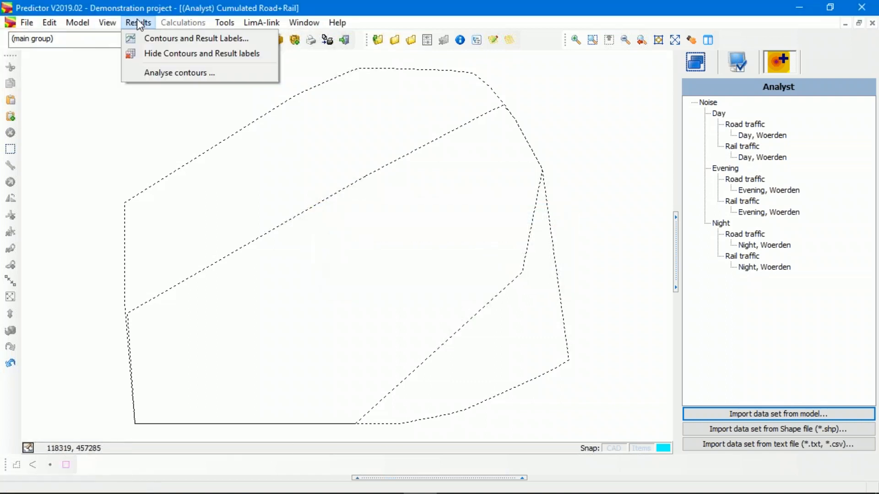
pyautogui.click(219, 39)
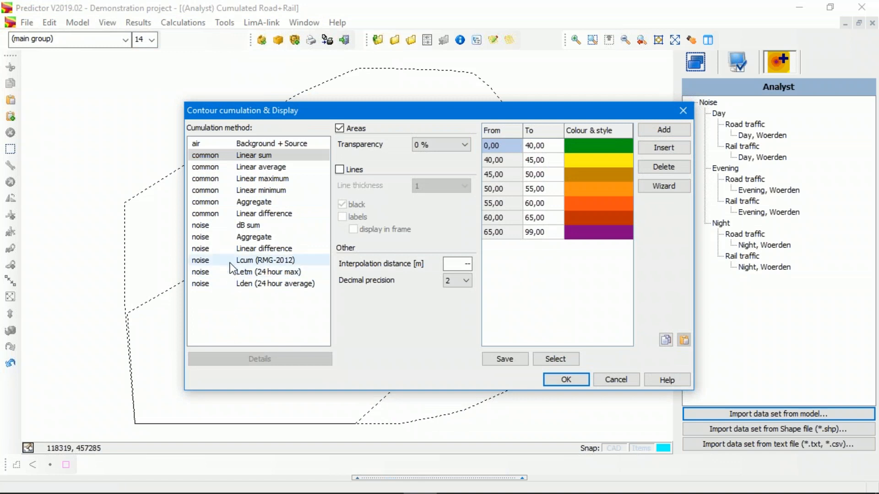
pyautogui.click(227, 284)
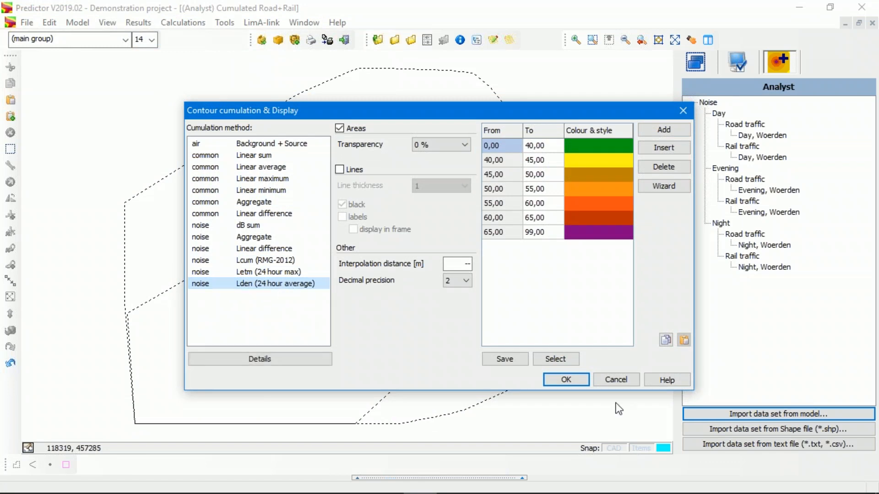
pyautogui.click(566, 380)
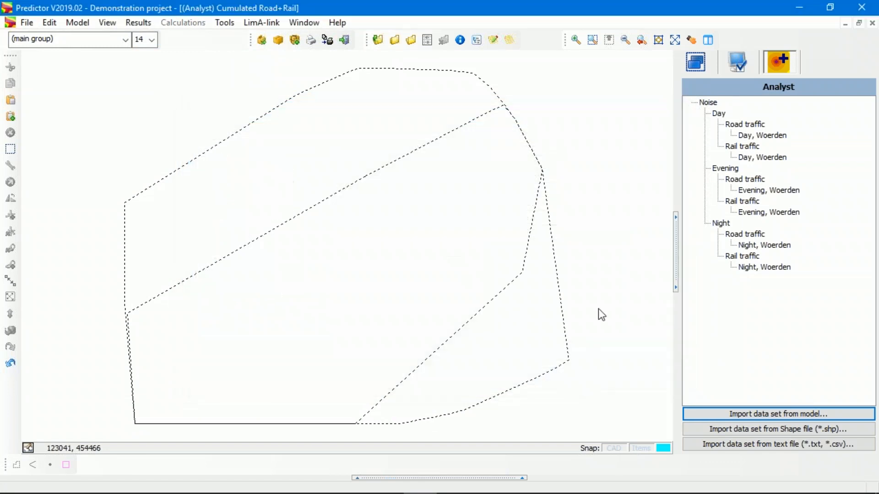
pyautogui.click(715, 100)
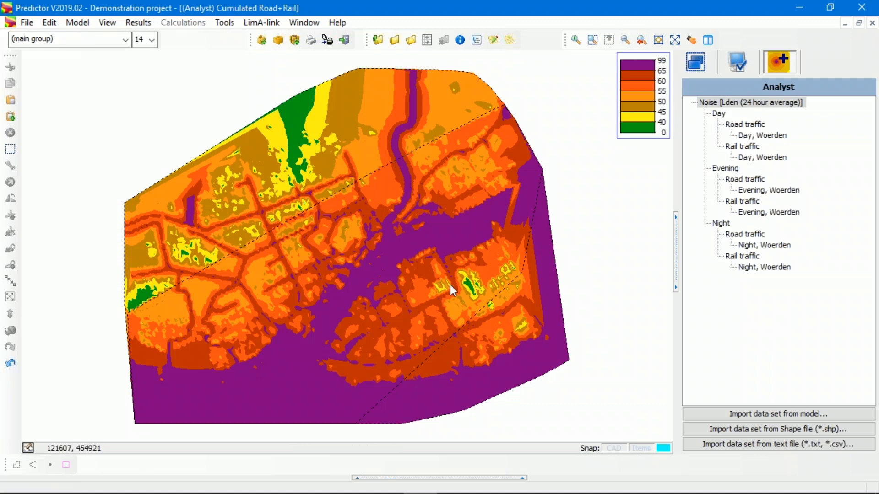
pyautogui.scroll(2, 420, 242)
pyautogui.scroll(-3, 422, 244)
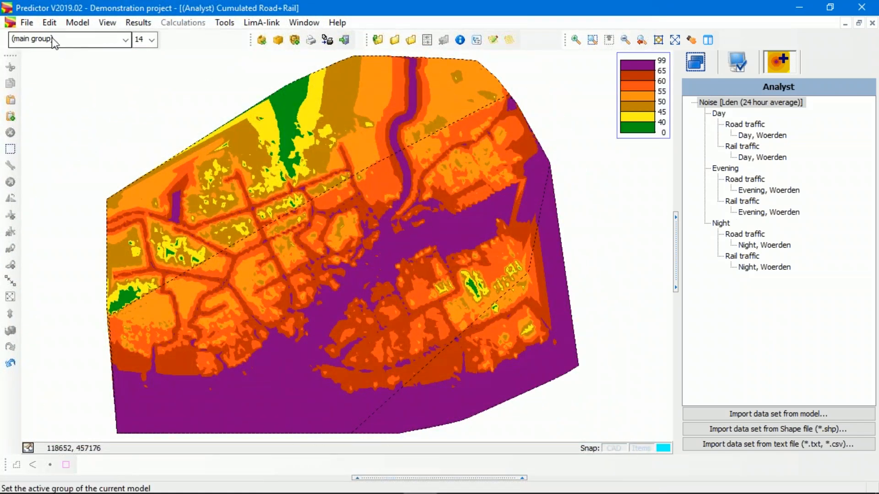
# - Start importing a Shape file into the Cumulated Road+Rail model
pyautogui.click(27, 22)
pyautogui.moveTo(59, 106)
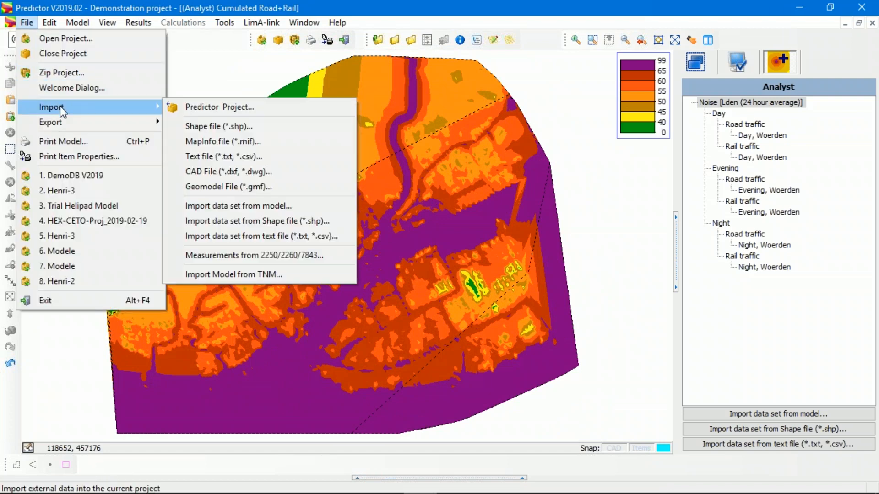
pyautogui.click(236, 127)
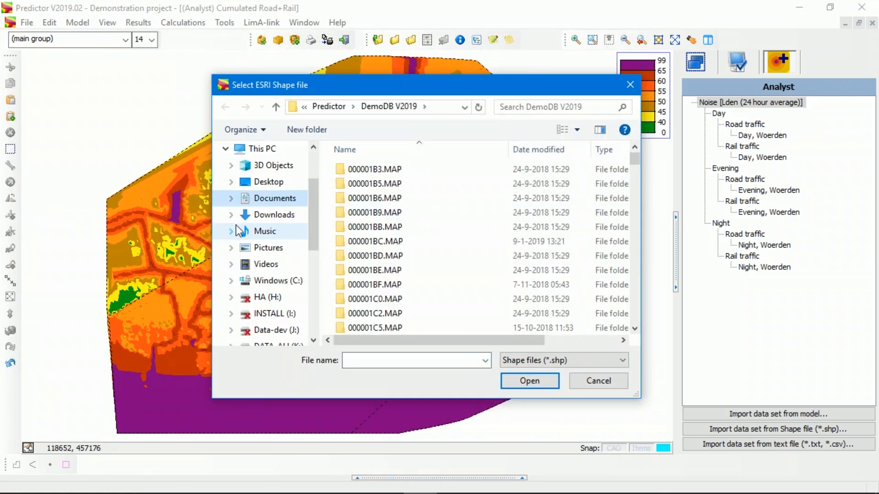
pyautogui.click(273, 282)
pyautogui.doubleClick(357, 183)
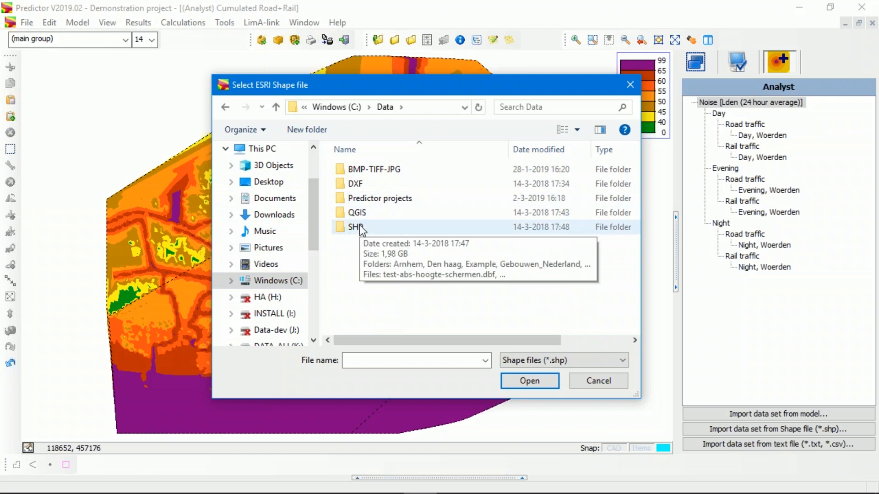
pyautogui.doubleClick(359, 226)
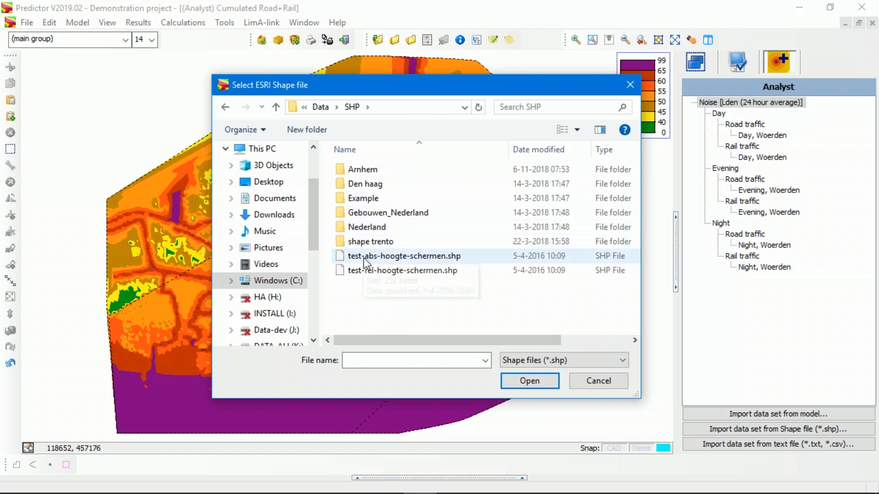
pyautogui.doubleClick(366, 199)
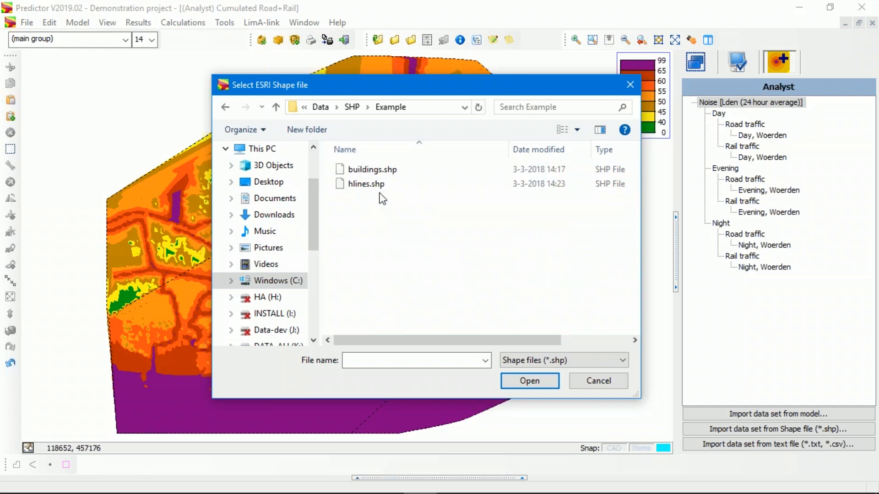
pyautogui.click(232, 281)
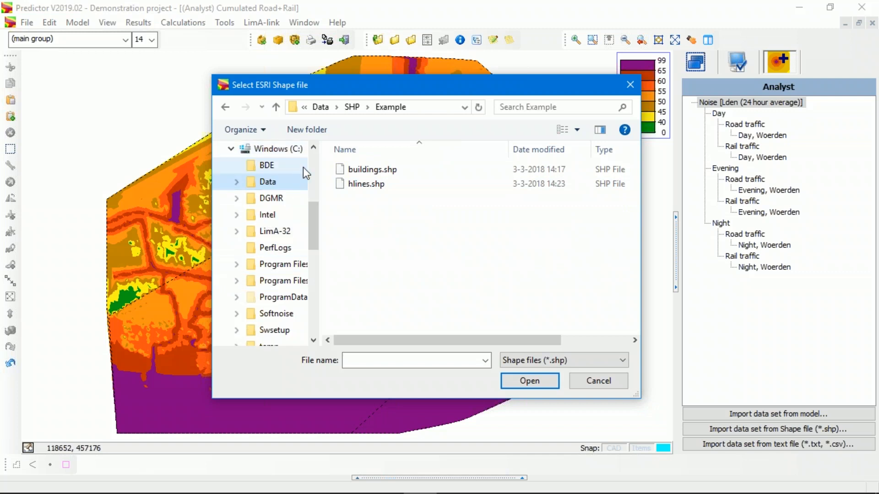
pyautogui.click(236, 182)
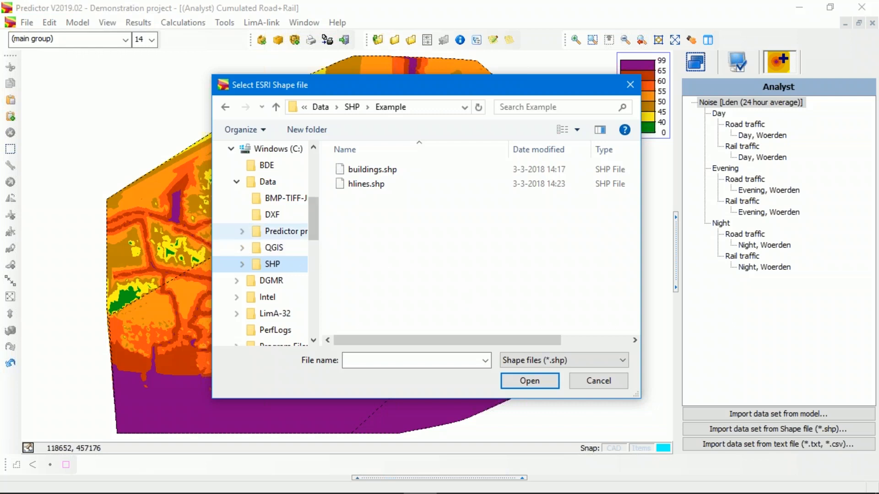
# - Open Centre border.shp from the Analyst example data folder of DemoDB V2019, in the Predictor folder of Documents
pyautogui.moveTo(314, 218); pyautogui.dragTo(293, 192)
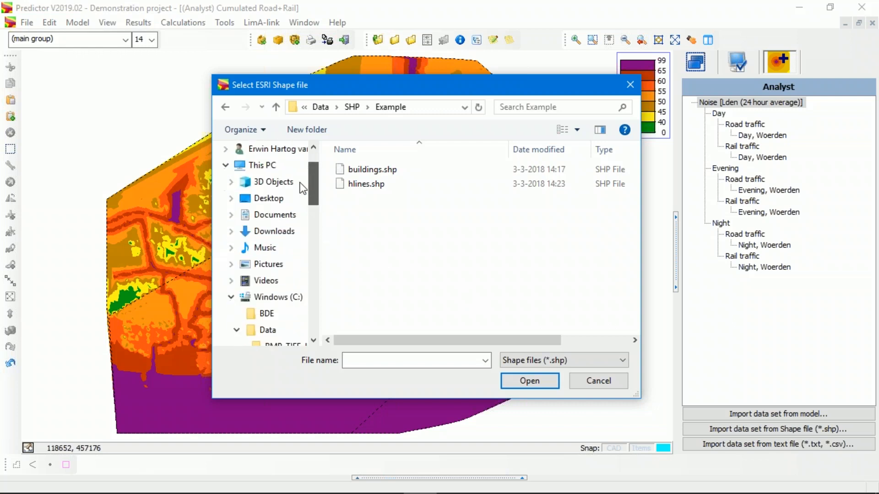
pyautogui.click(288, 216)
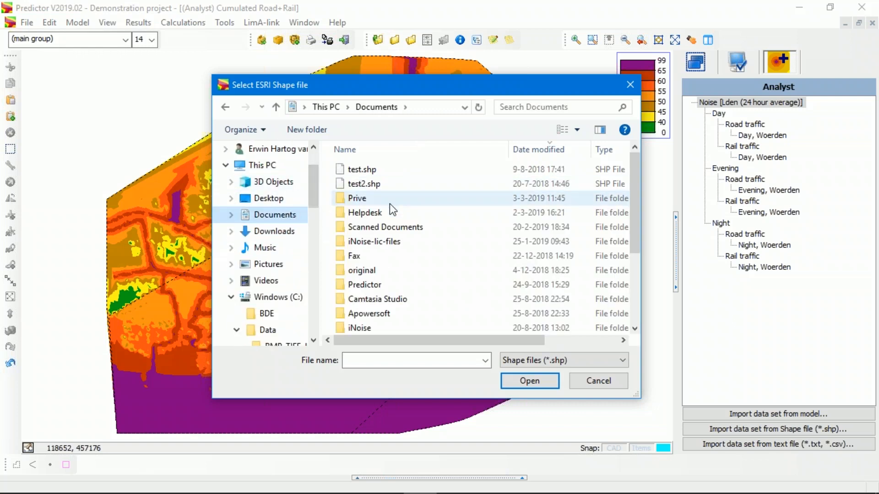
pyautogui.doubleClick(379, 281)
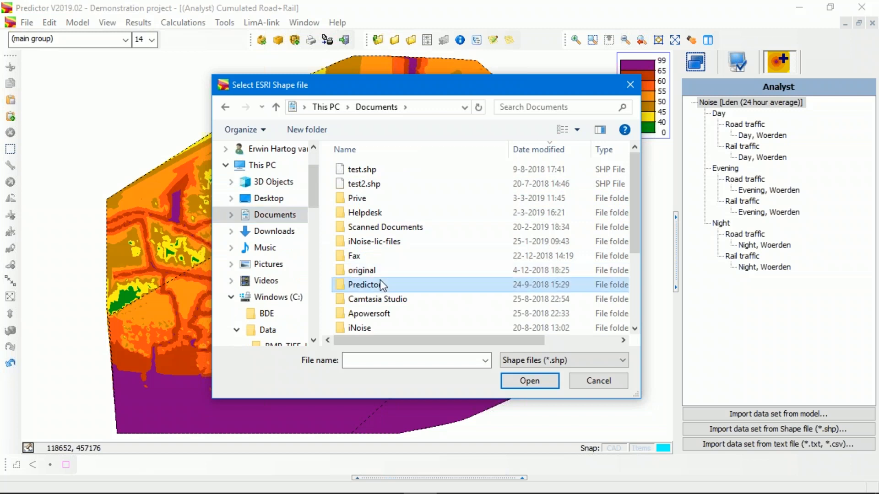
pyautogui.scroll(-1, 394, 192)
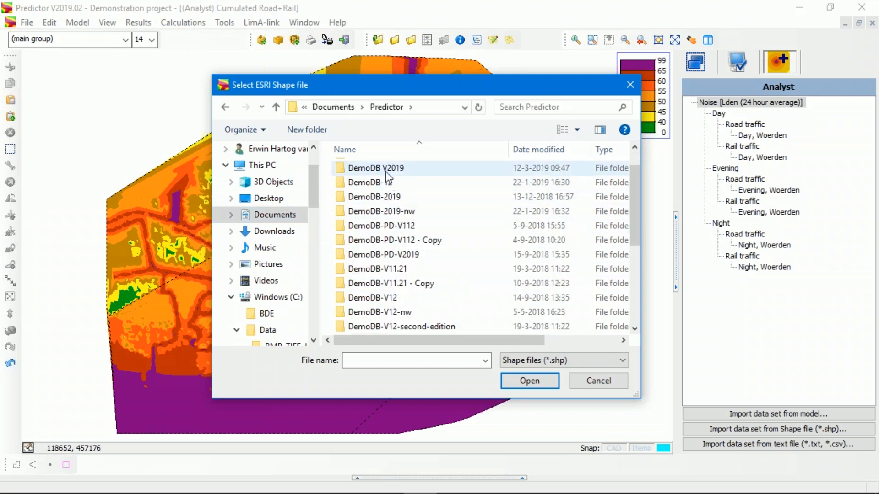
pyautogui.doubleClick(414, 167)
pyautogui.scroll(-15, 425, 225)
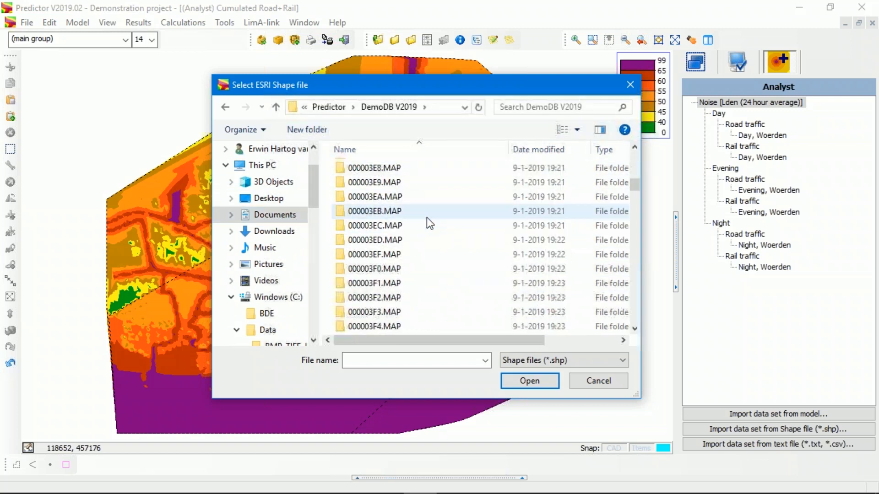
pyautogui.scroll(-10, 432, 199)
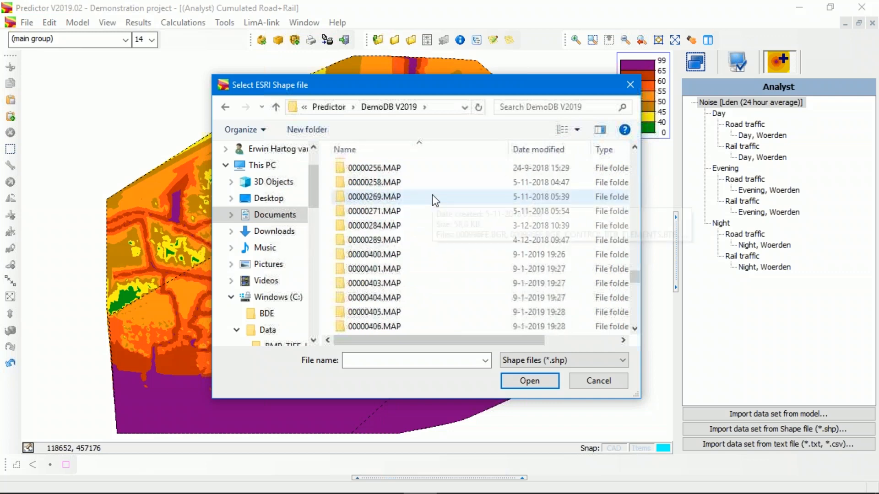
pyautogui.doubleClick(410, 298)
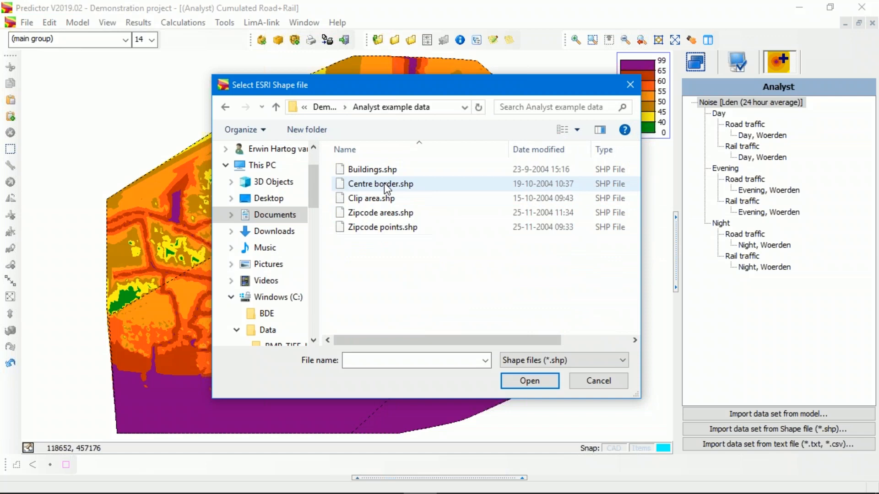
pyautogui.click(384, 183)
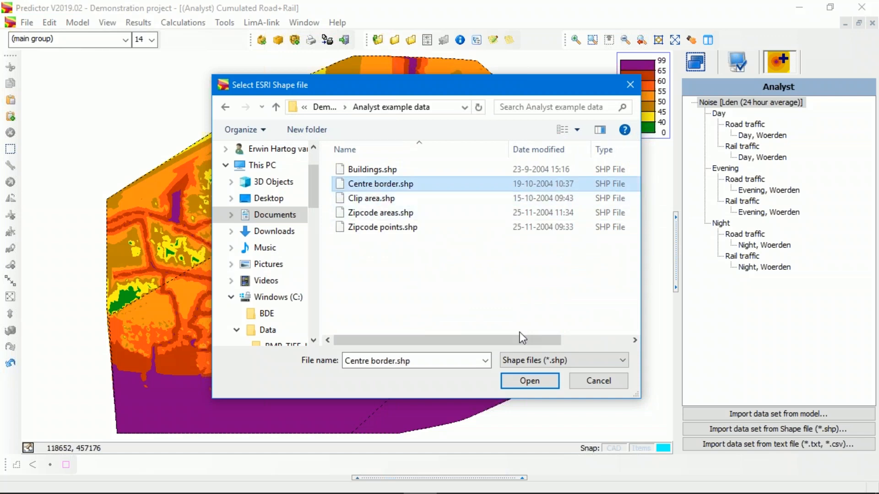
pyautogui.click(536, 382)
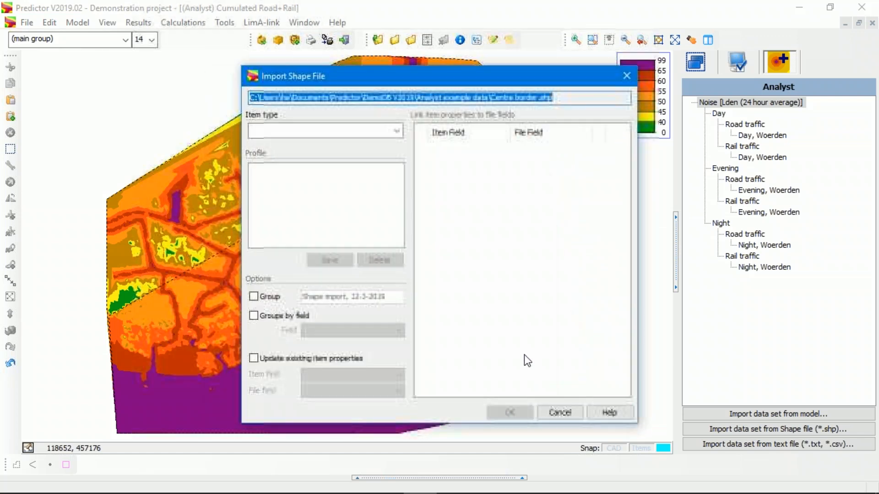
# - Import the Centre border shape with Focus areas as the item type
pyautogui.click(384, 131)
pyautogui.click(289, 180)
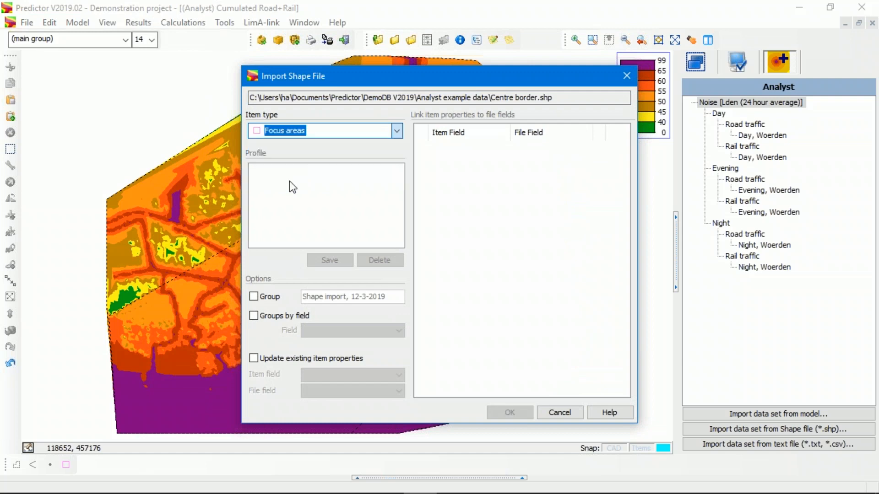
pyautogui.click(525, 413)
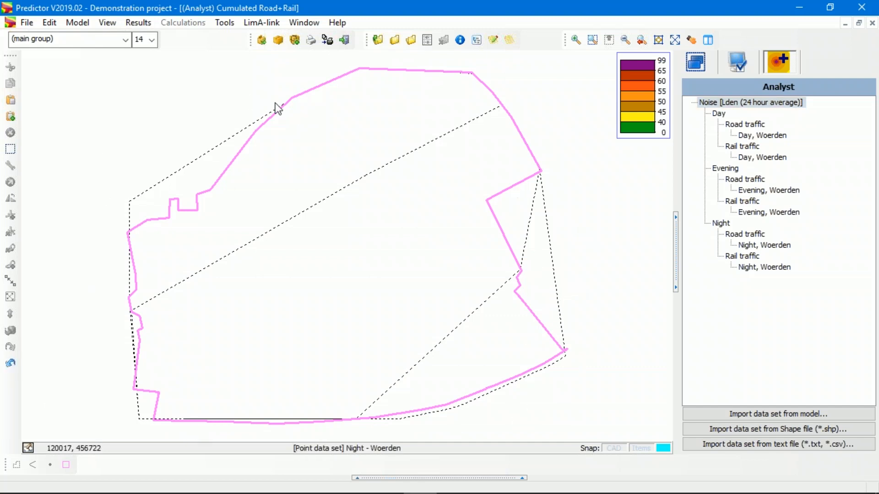
# - Recalculate the Lden (24 hour average) contours within the imported focus area and hide the point data sets
pyautogui.click(137, 23)
pyautogui.click(151, 38)
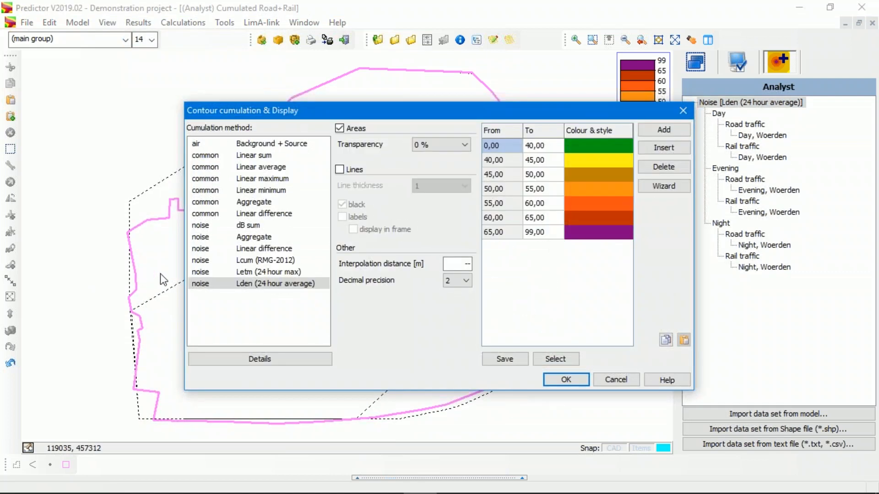
pyautogui.click(567, 380)
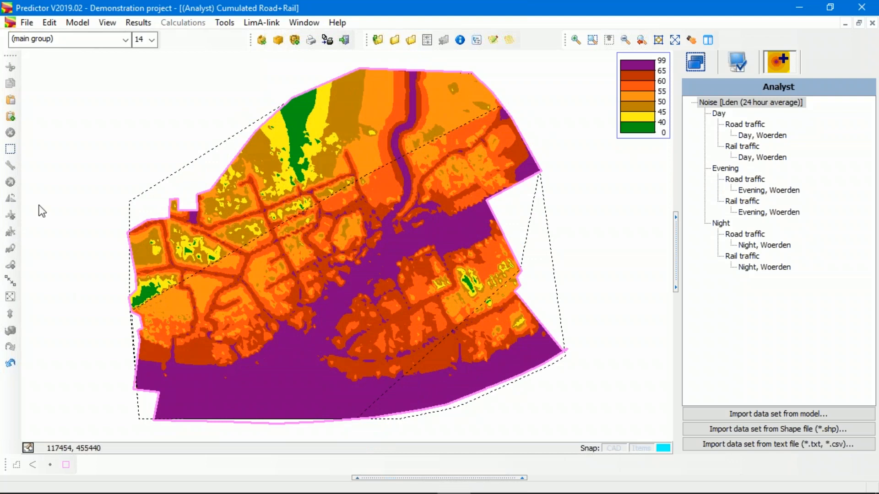
pyautogui.click(733, 64)
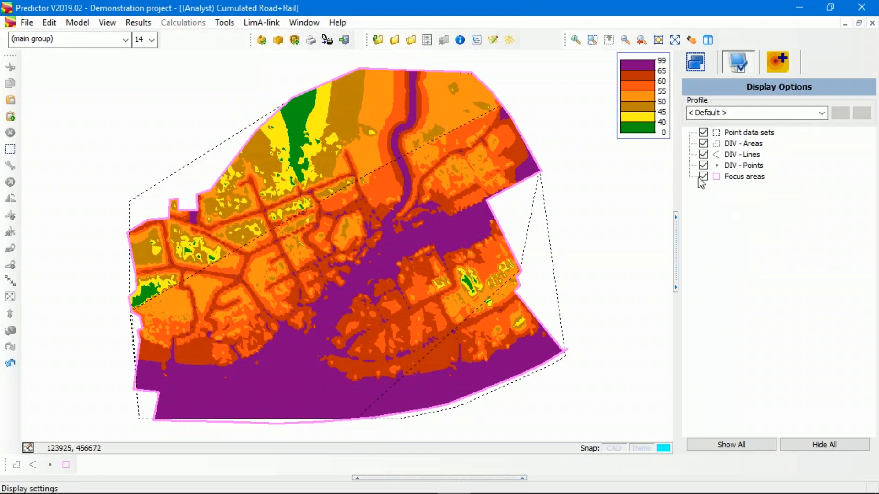
pyautogui.click(703, 133)
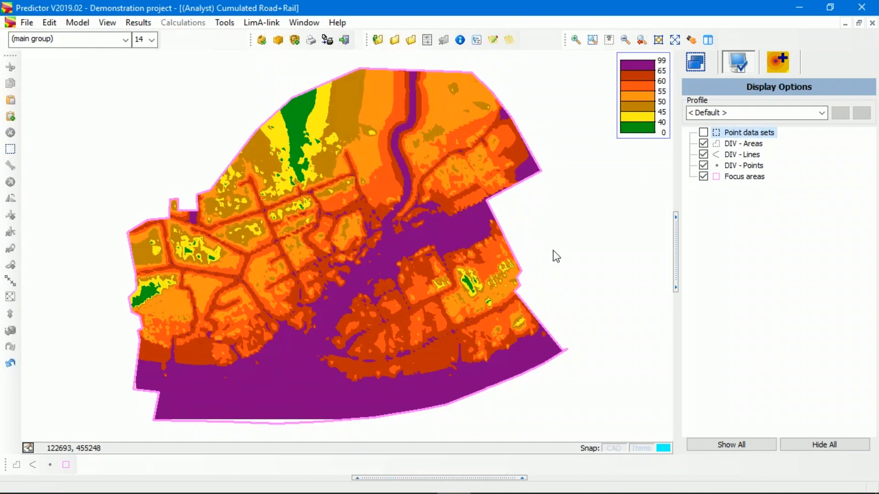
# - Add Zipcode points.shp from the Analyst example data as a background map and place it above the contours
pyautogui.click(106, 23)
pyautogui.click(146, 122)
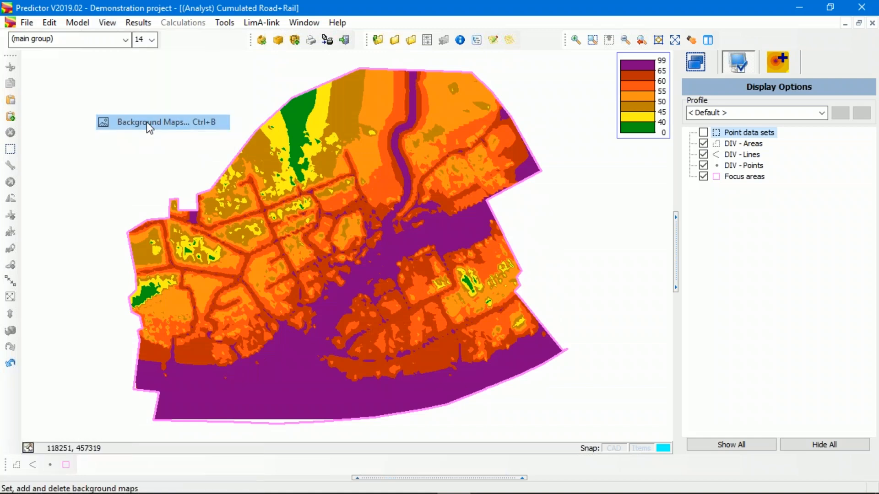
pyautogui.click(487, 139)
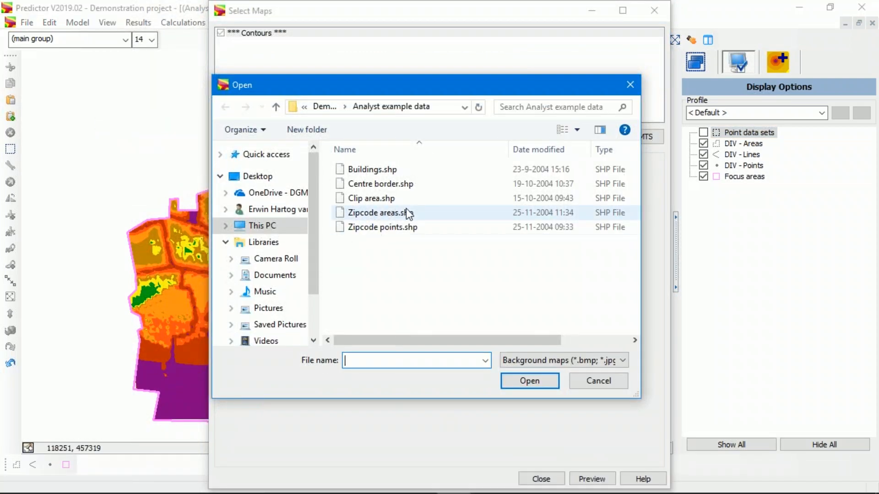
pyautogui.click(386, 227)
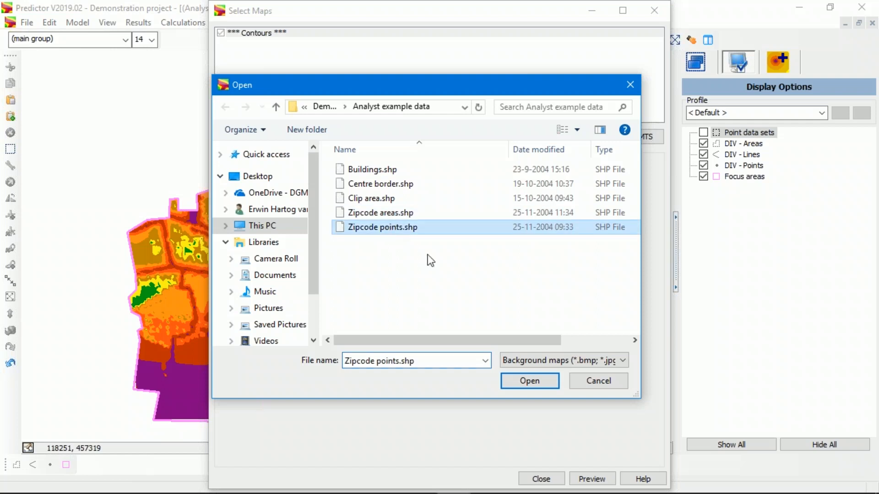
pyautogui.click(542, 381)
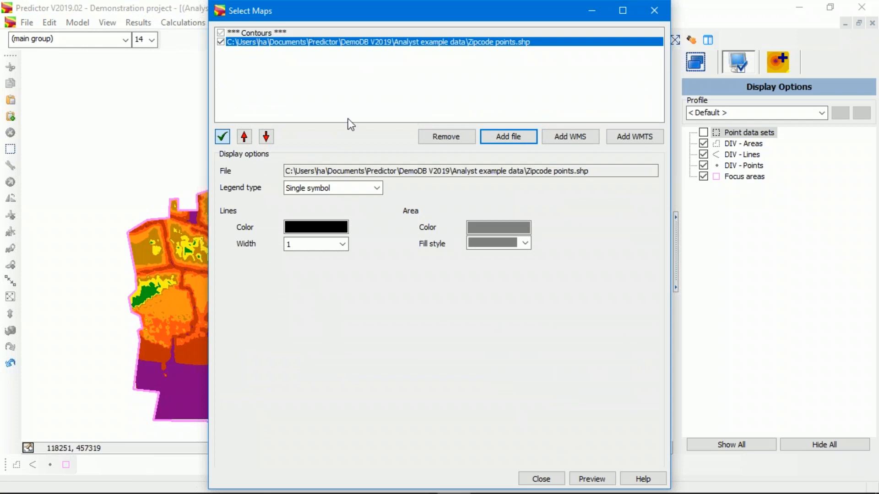
pyautogui.click(243, 136)
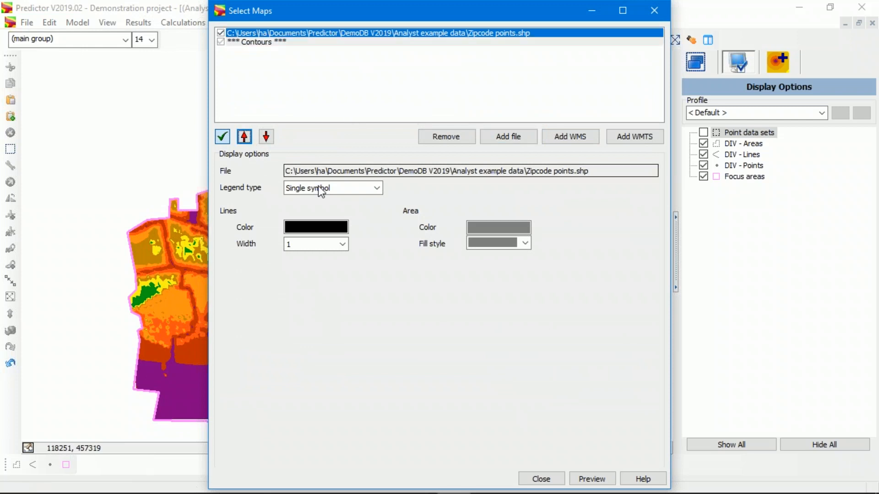
pyautogui.click(535, 479)
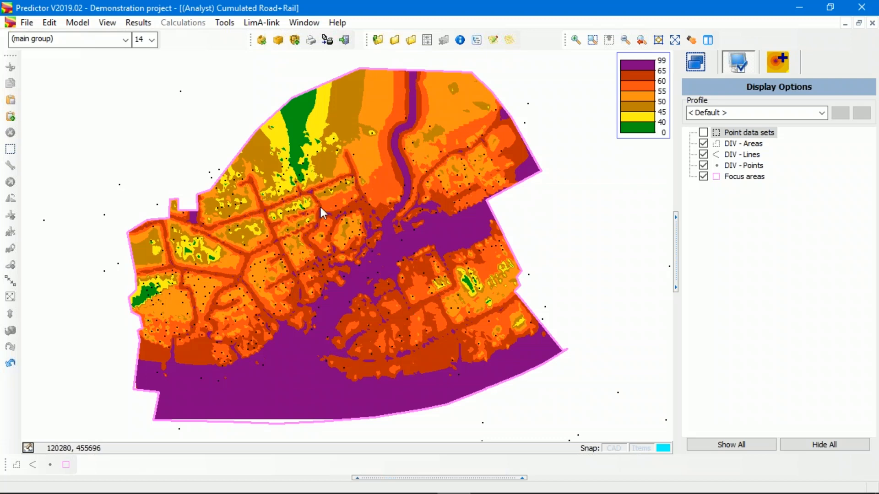
# - Start a contour analysis with clipping and confronting of contours enabled, using Zipcode points.shp as the shape file to confront
pyautogui.click(146, 23)
pyautogui.click(168, 75)
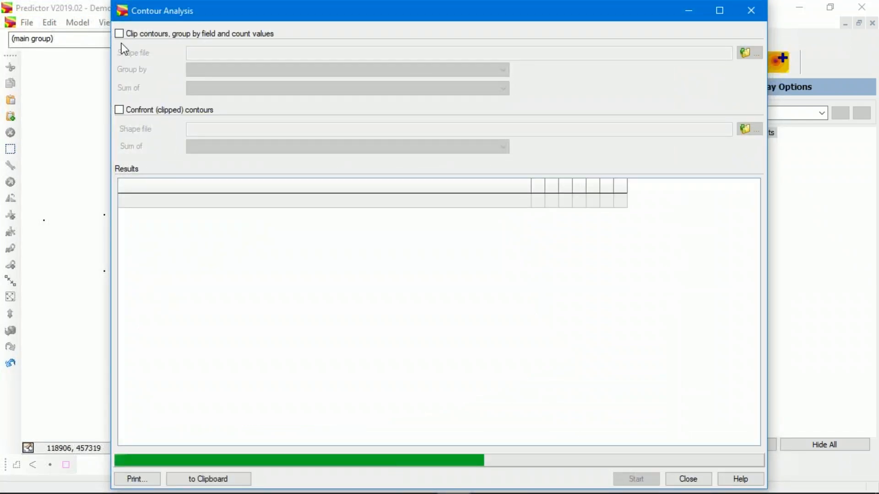
pyautogui.click(119, 34)
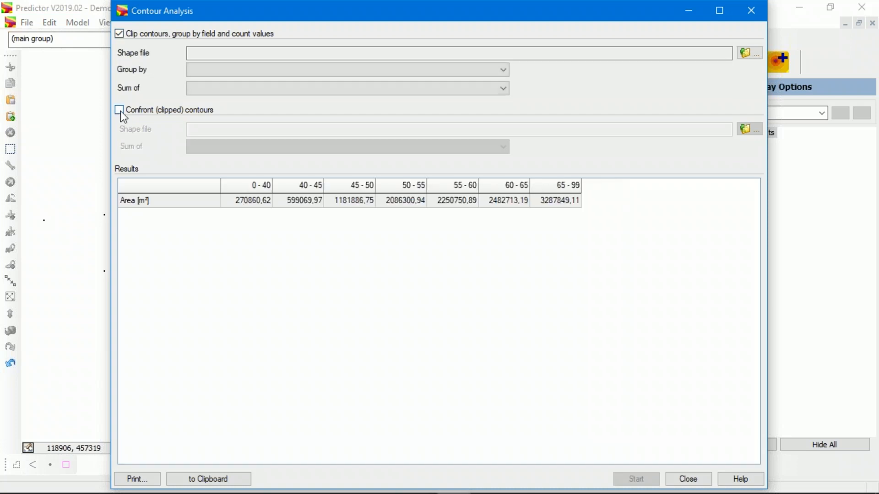
pyautogui.click(119, 109)
pyautogui.click(745, 130)
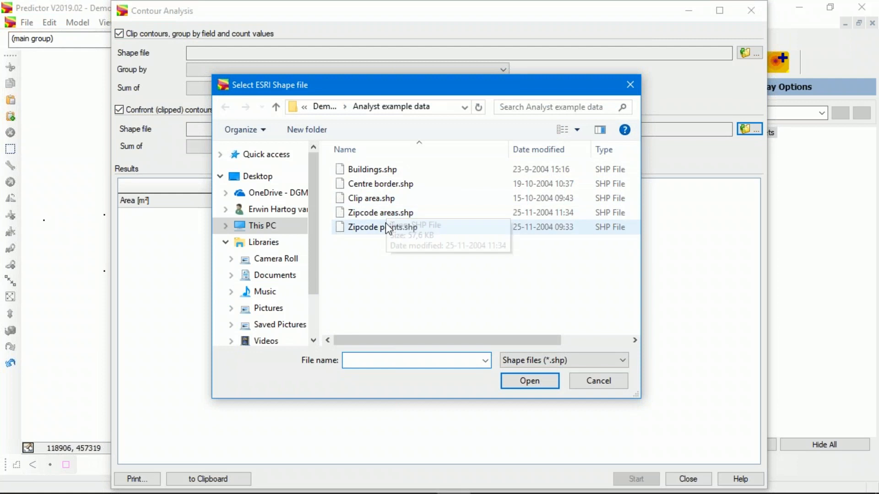
pyautogui.click(385, 227)
pyautogui.click(549, 382)
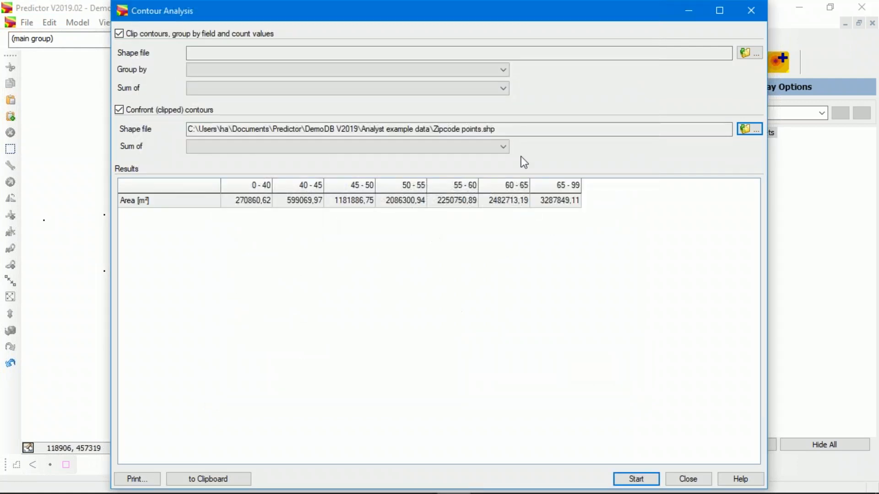
# - Run the contour analysis with the sum of DWELLINGS from the zipcode points per noise class
pyautogui.click(503, 145)
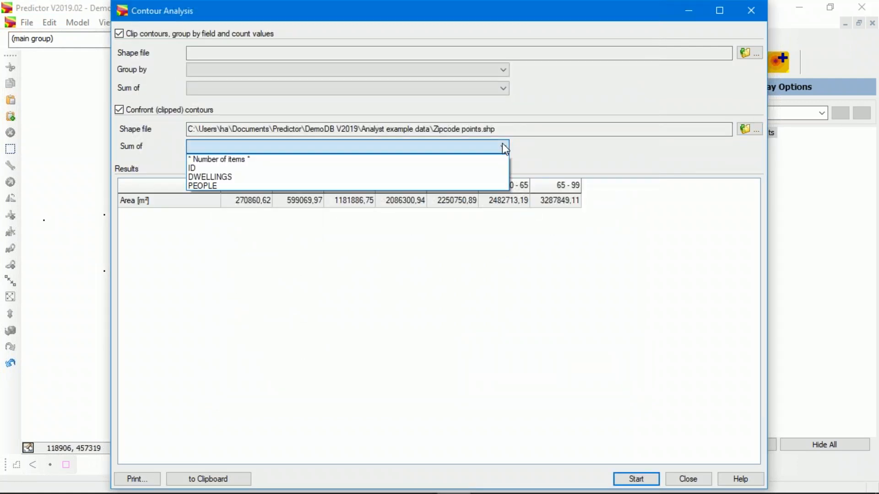
pyautogui.click(337, 177)
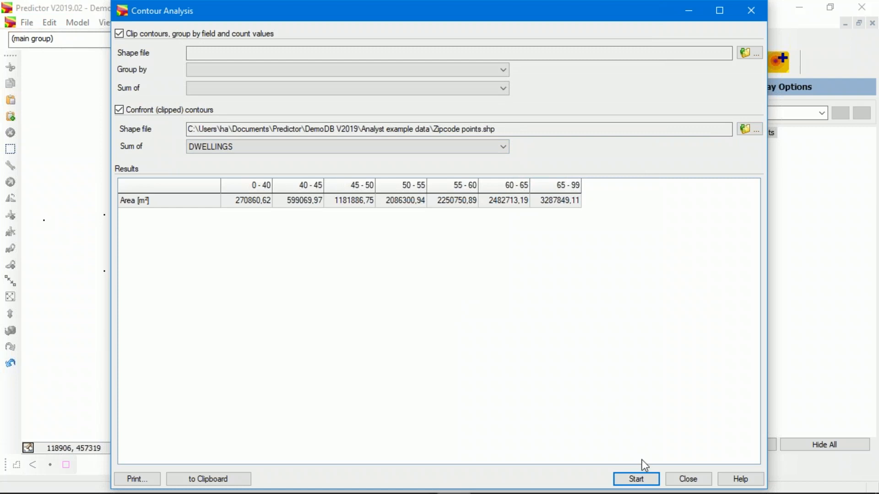
pyautogui.click(644, 479)
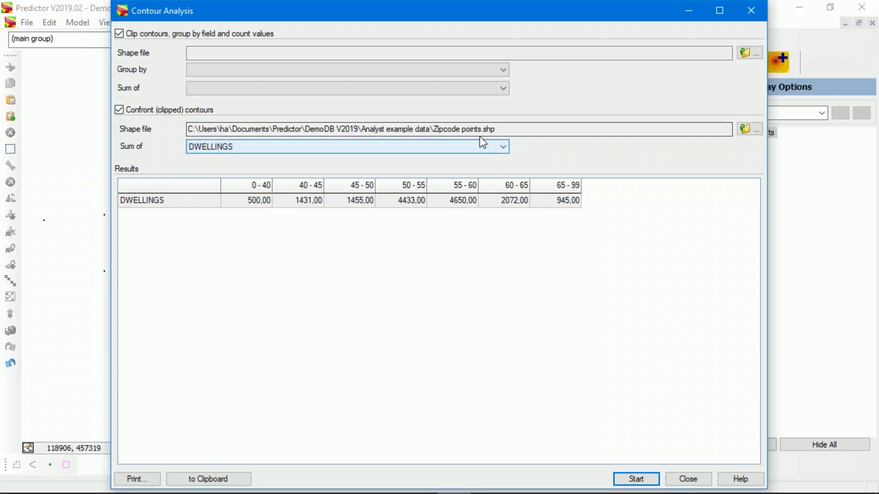
# - Rerun the contour analysis with the sum of PEOPLE per noise class, and close the analysis
pyautogui.moveTo(417, 14); pyautogui.dragTo(778, 218)
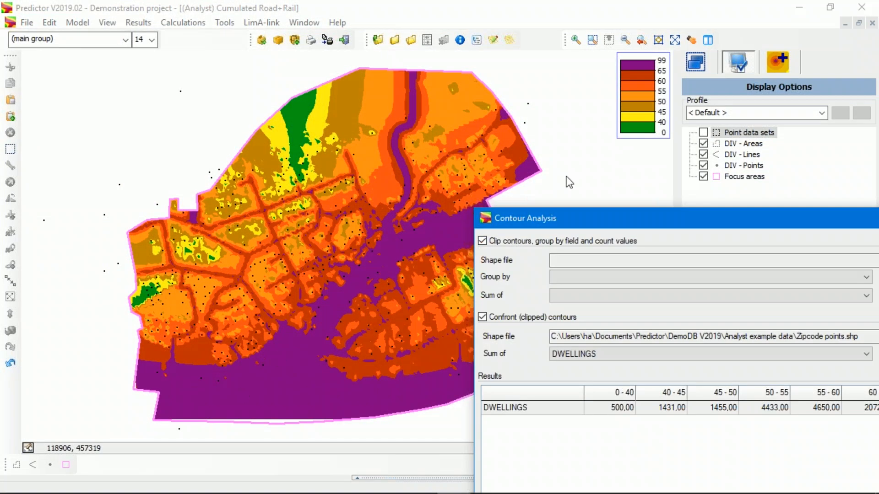
pyautogui.moveTo(635, 218); pyautogui.dragTo(340, 97)
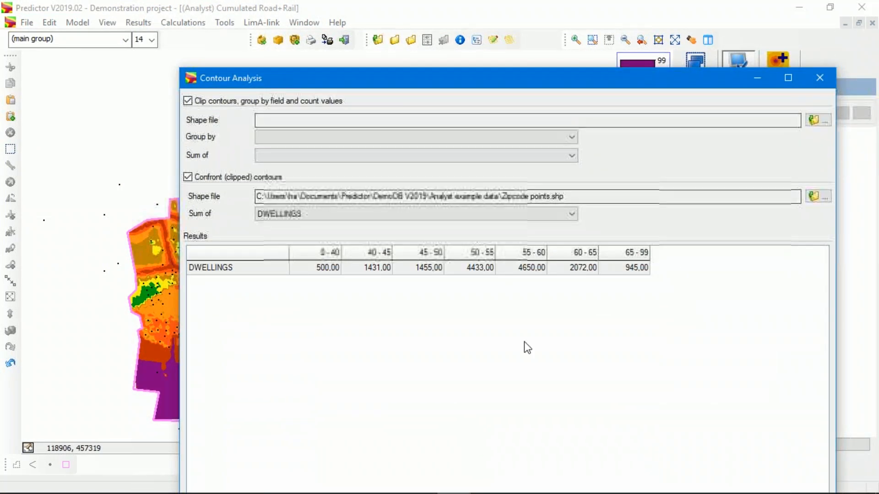
pyautogui.click(551, 213)
pyautogui.click(320, 249)
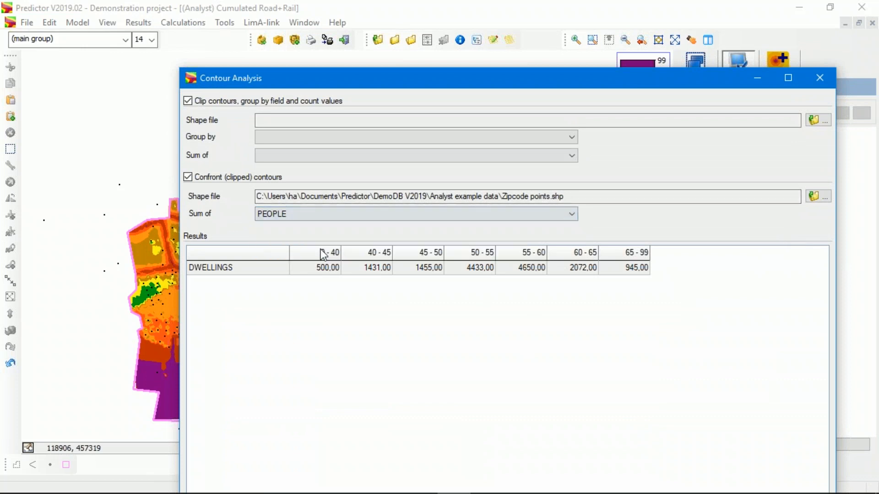
pyautogui.moveTo(534, 72); pyautogui.dragTo(493, 19)
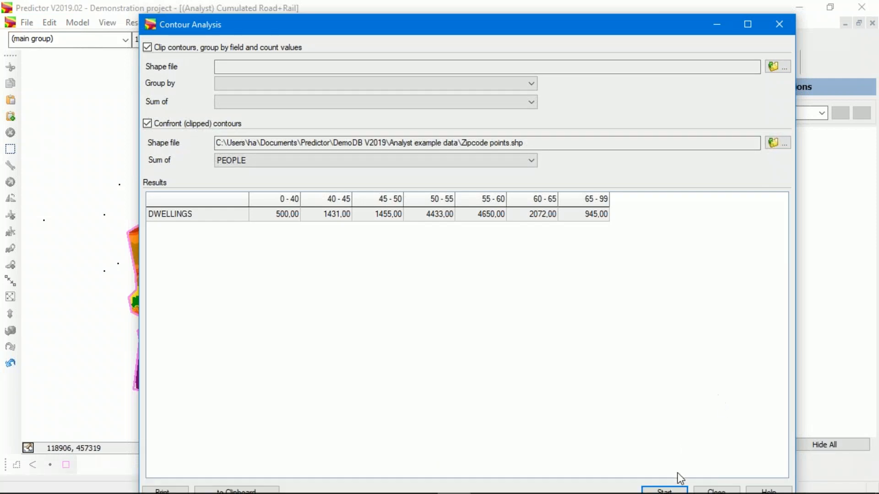
pyautogui.click(678, 488)
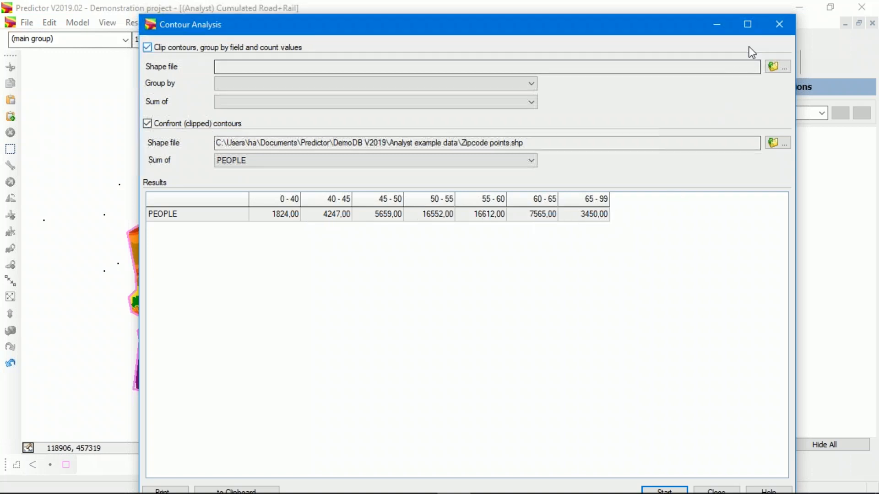
pyautogui.click(778, 26)
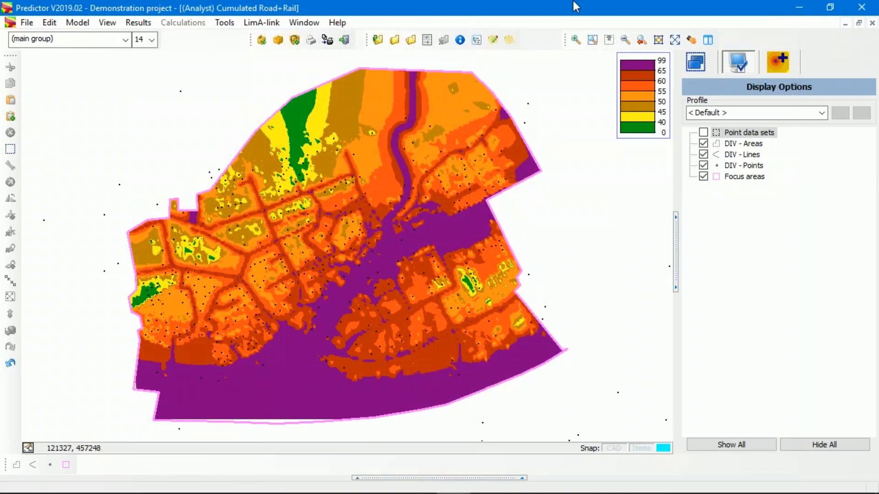
pyautogui.click(642, 12)
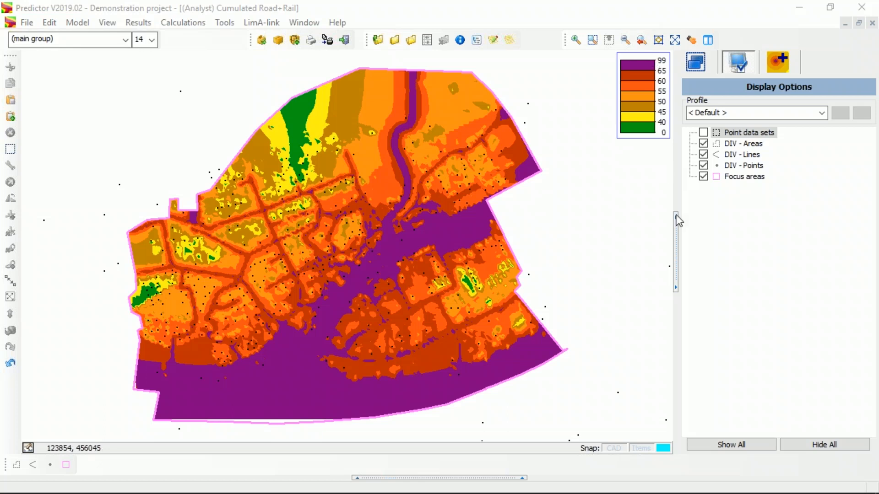